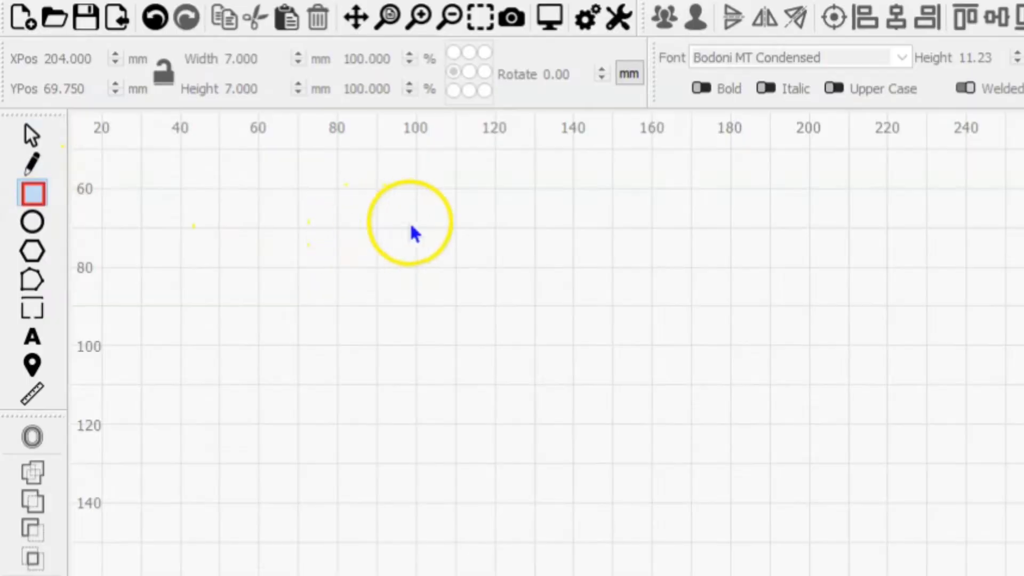
Draw a rectangle on the empty canvas and set it to 1.25 in wide and 2.0 in high.
{"action": "mouse_move", "coordinate": [407, 223]}
{"action": "left_mouse_down"}
{"action": "mouse_move", "coordinate": [502, 395]}
{"action": "mouse_move", "coordinate": [543, 429]}
{"action": "left_mouse_up"}
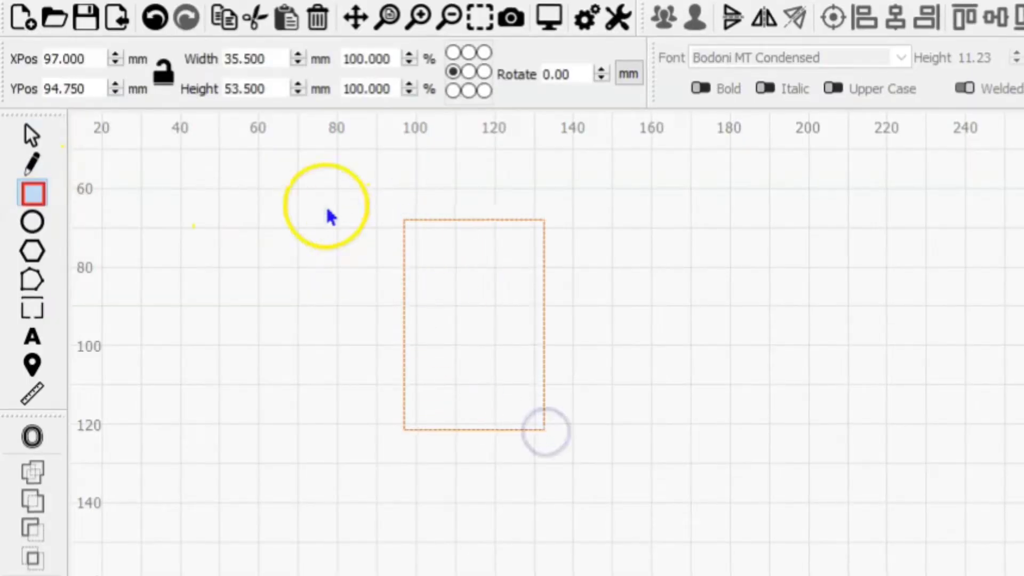
{"action": "left_click", "coordinate": [628, 73]}
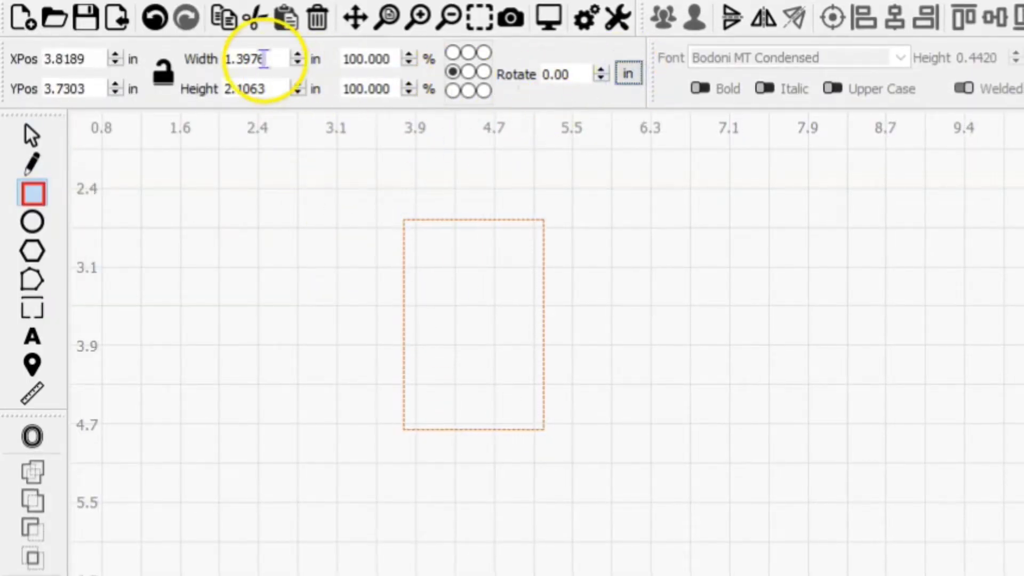
{"action": "left_click_drag", "start_coordinate": [274, 59], "coordinate": [195, 60]}
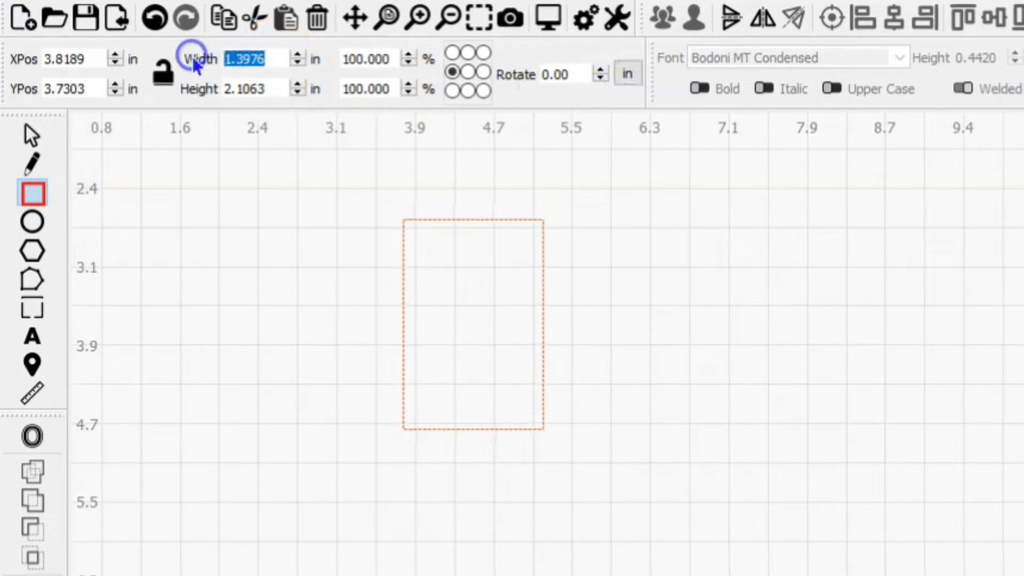
{"action": "type", "text": "1.25"}
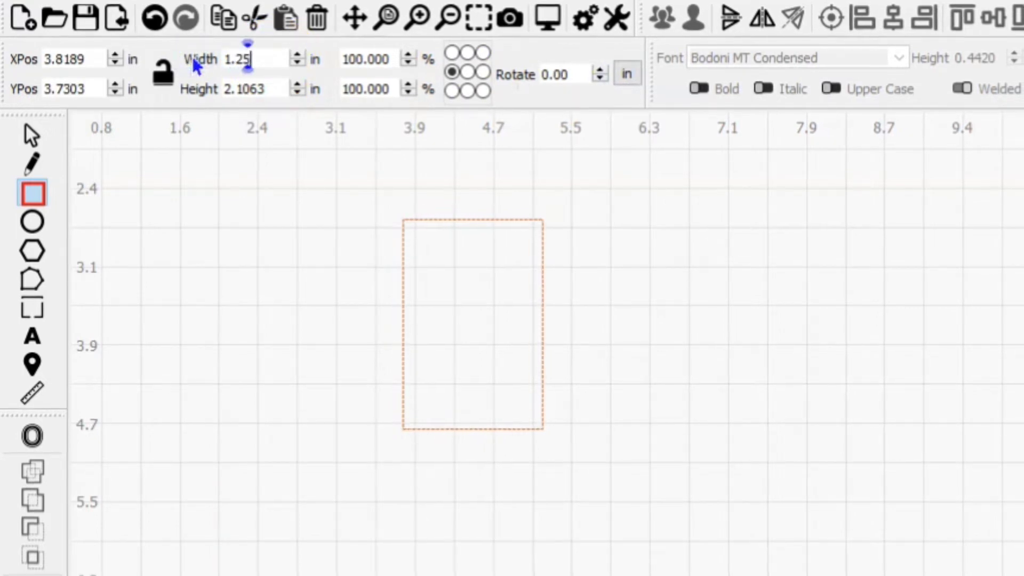
{"action": "key", "text": "Tab"}
{"action": "type", "text": "2.0"}
{"action": "key", "text": "Tab"}
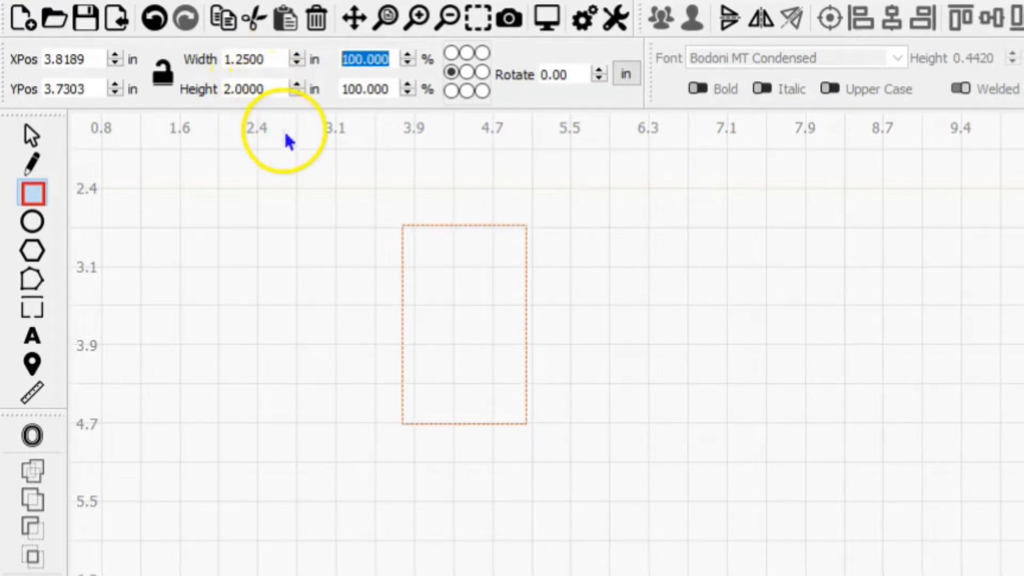
Draw a circle beside the rectangle's upper right corner and set its diameter to 7.0 mm with the aspect ratio locked.
{"action": "left_click", "coordinate": [31, 226]}
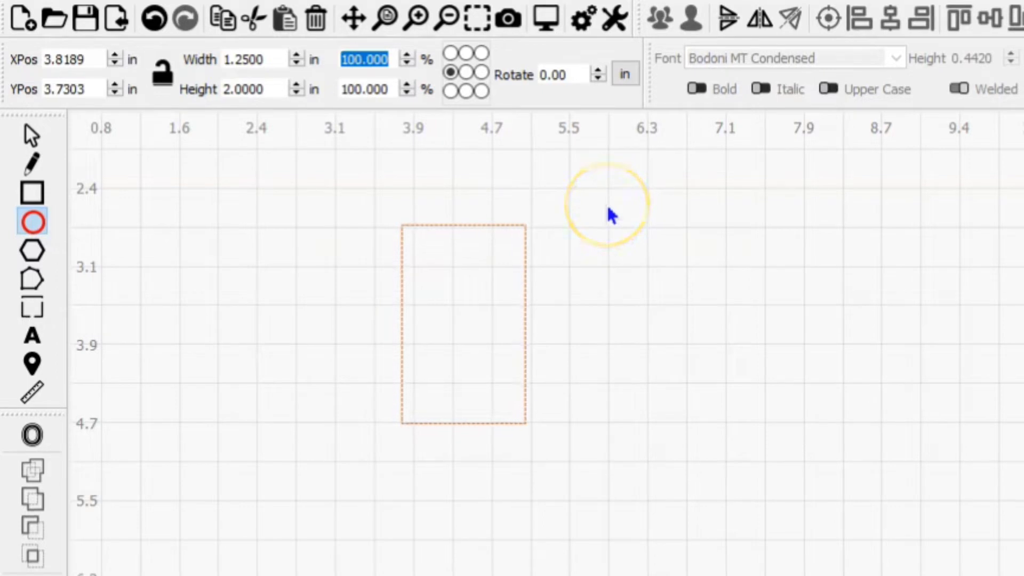
{"action": "left_click_drag", "start_coordinate": [613, 214], "coordinate": [647, 242]}
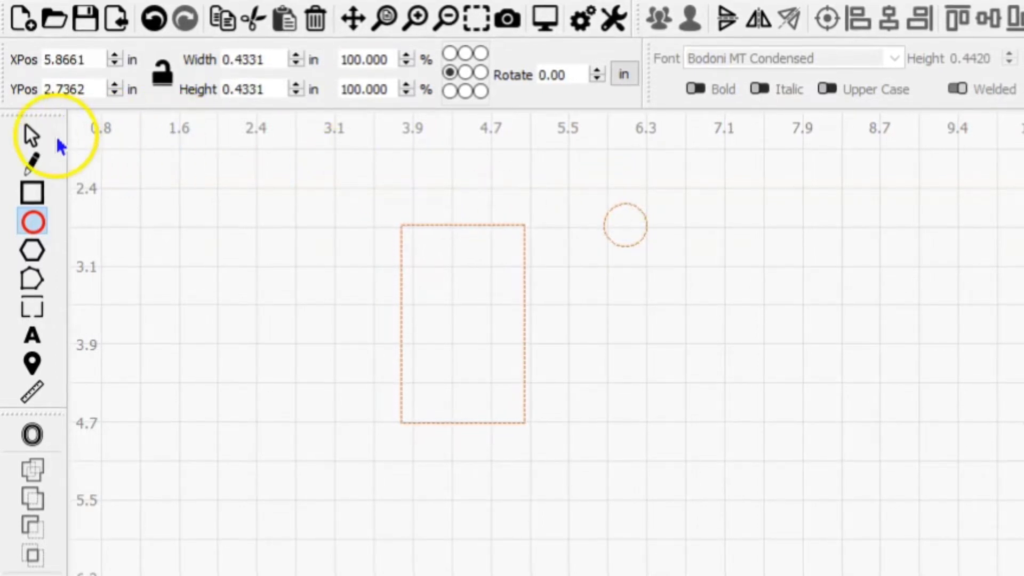
{"action": "left_click", "coordinate": [32, 133]}
{"action": "left_click", "coordinate": [623, 74]}
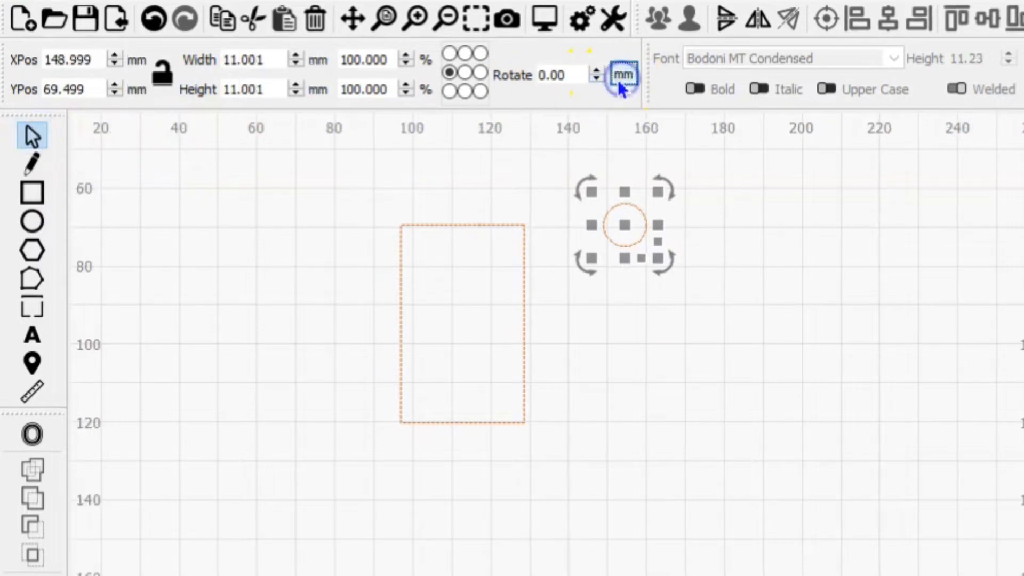
{"action": "left_click_drag", "start_coordinate": [274, 60], "coordinate": [207, 60]}
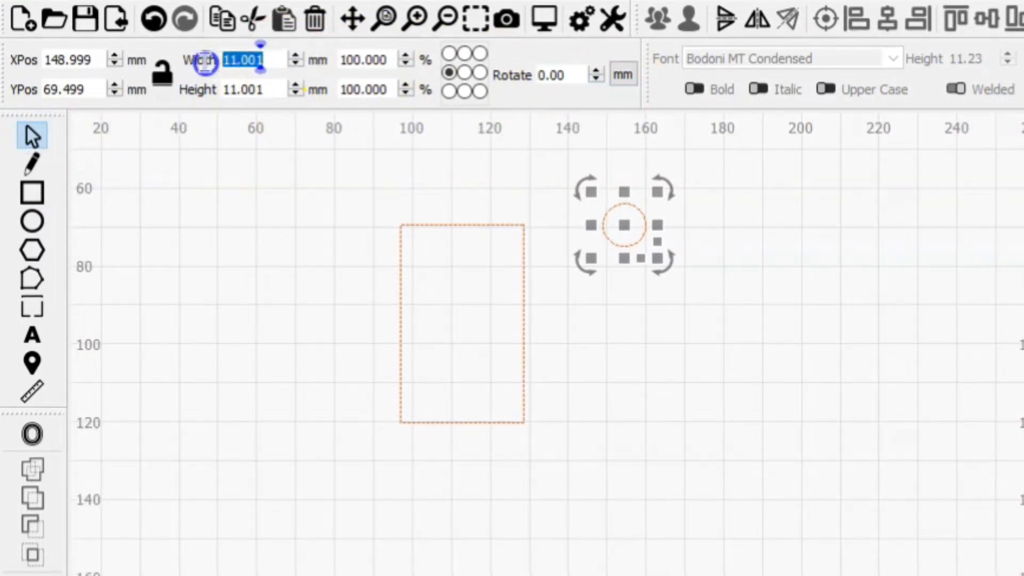
{"action": "left_click", "coordinate": [162, 75]}
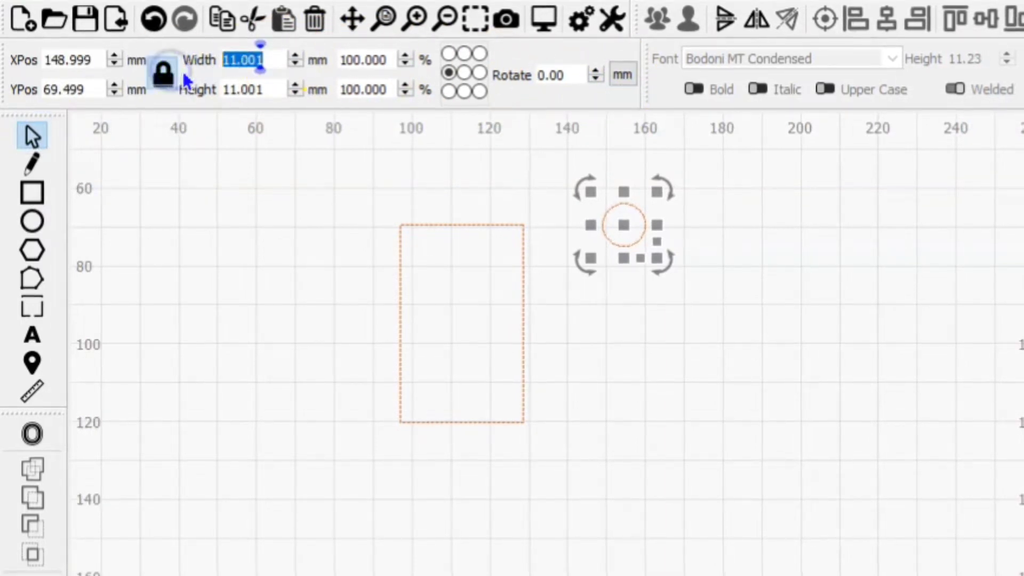
{"action": "type", "text": "7.0"}
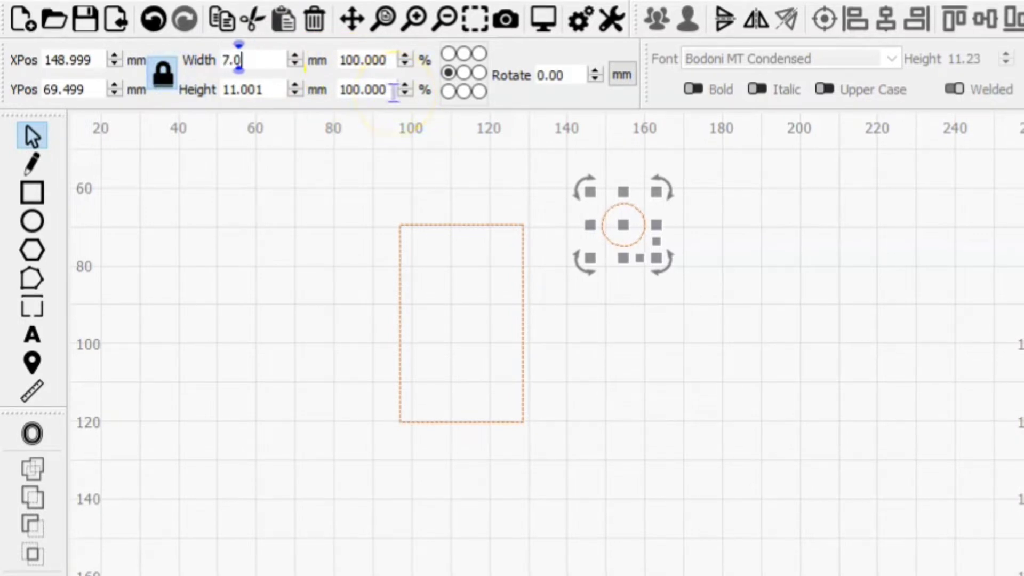
{"action": "key", "text": "Tab"}
Offset the small circle inward by 0.80 mm with round corners, keeping the original circle.
{"action": "left_click", "coordinate": [475, 20]}
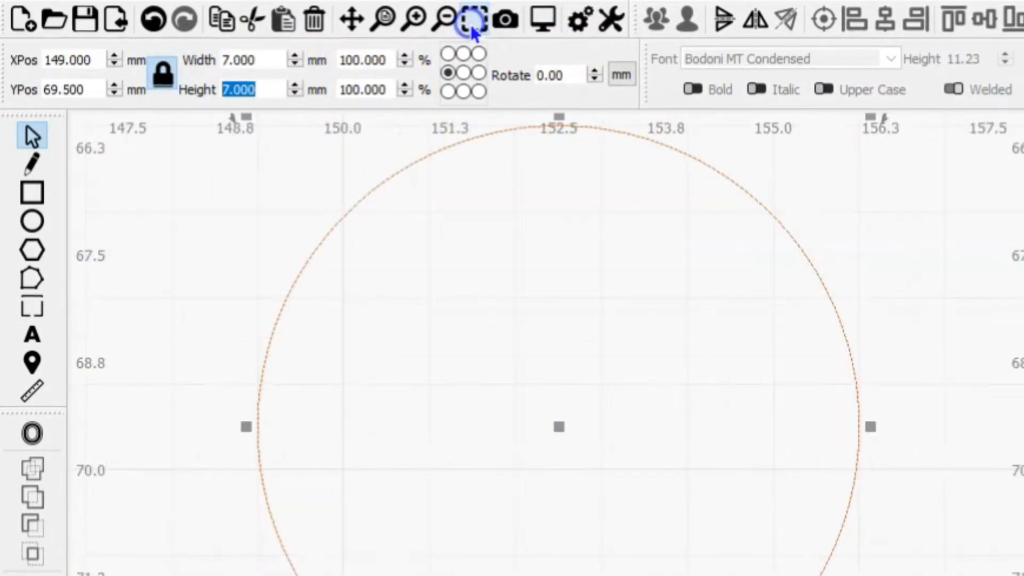
{"action": "left_click", "coordinate": [446, 26]}
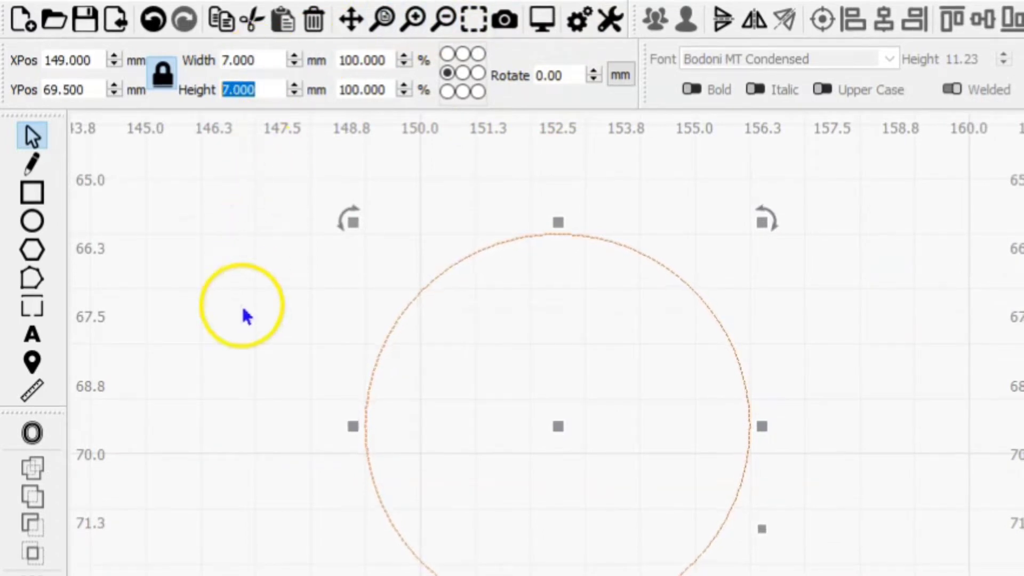
{"action": "left_click", "coordinate": [42, 443]}
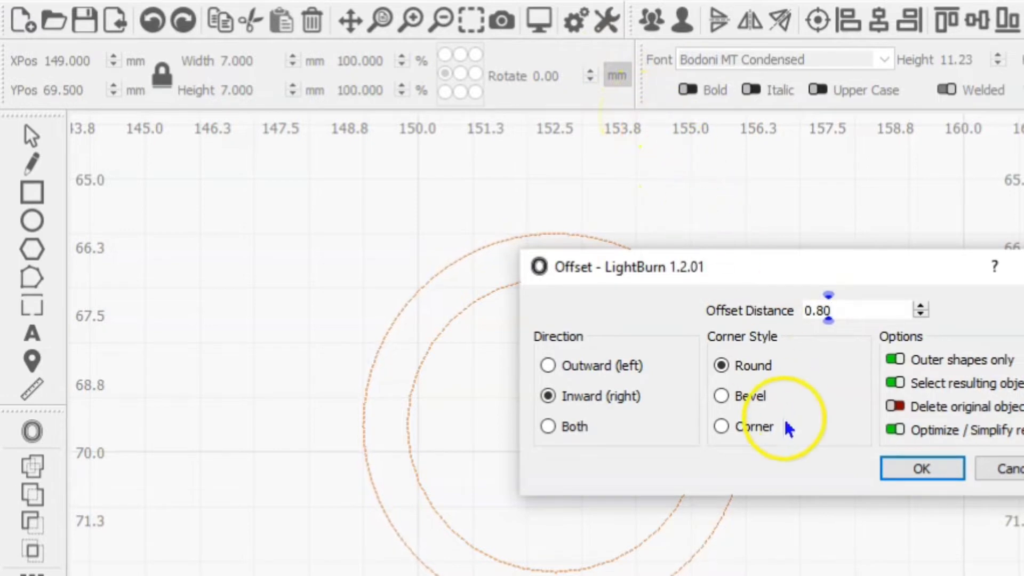
{"action": "left_click", "coordinate": [913, 474]}
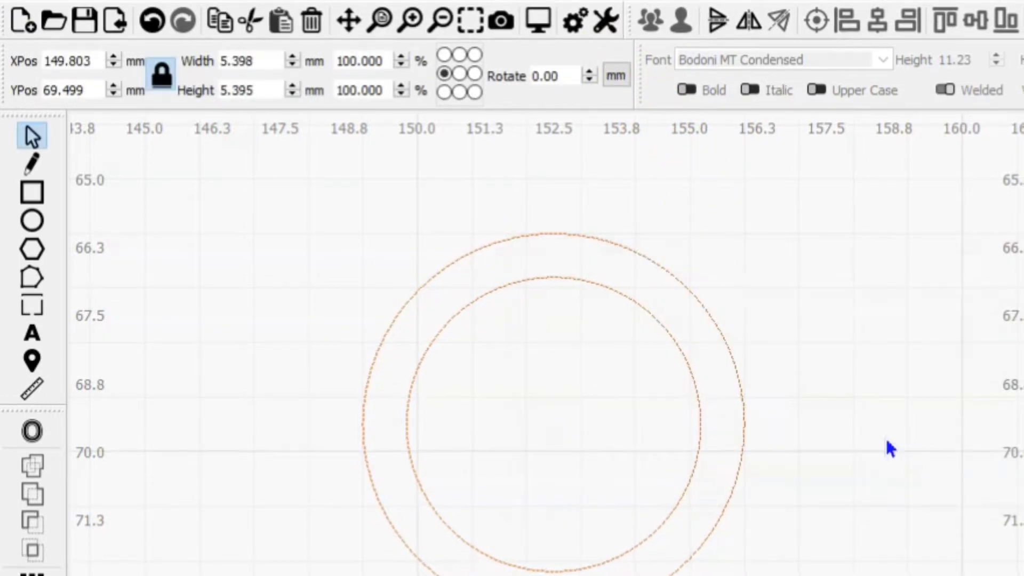
Group the two small concentric circles.
{"action": "left_click_drag", "start_coordinate": [860, 411], "coordinate": [644, 331]}
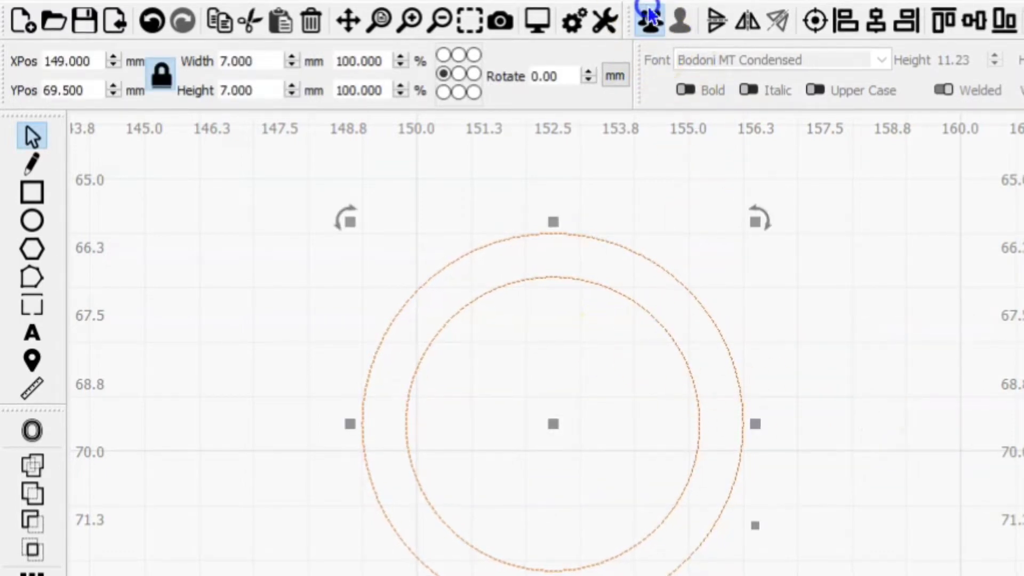
{"action": "left_click", "coordinate": [446, 29]}
{"action": "left_click", "coordinate": [447, 30]}
{"action": "left_click", "coordinate": [447, 30]}
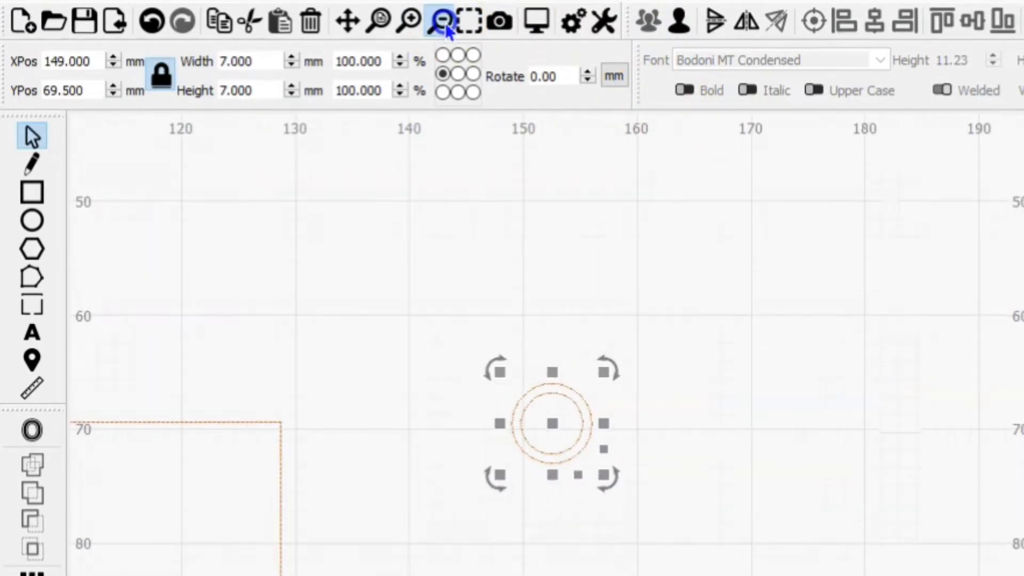
{"action": "left_click", "coordinate": [447, 29]}
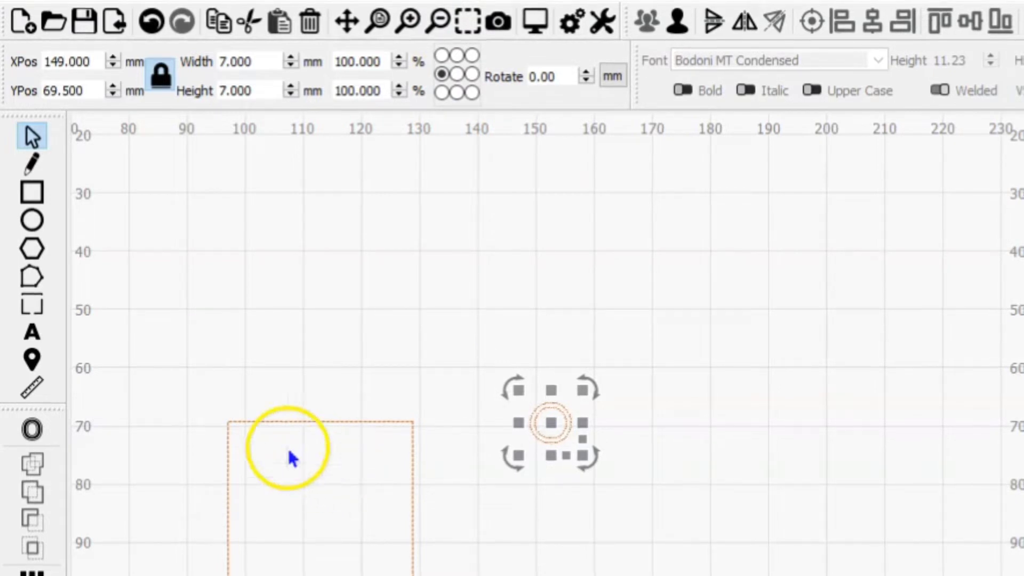
{"action": "left_click", "coordinate": [264, 428]}
{"action": "left_click", "coordinate": [279, 421]}
{"action": "left_click", "coordinate": [465, 22]}
{"action": "left_click", "coordinate": [437, 22]}
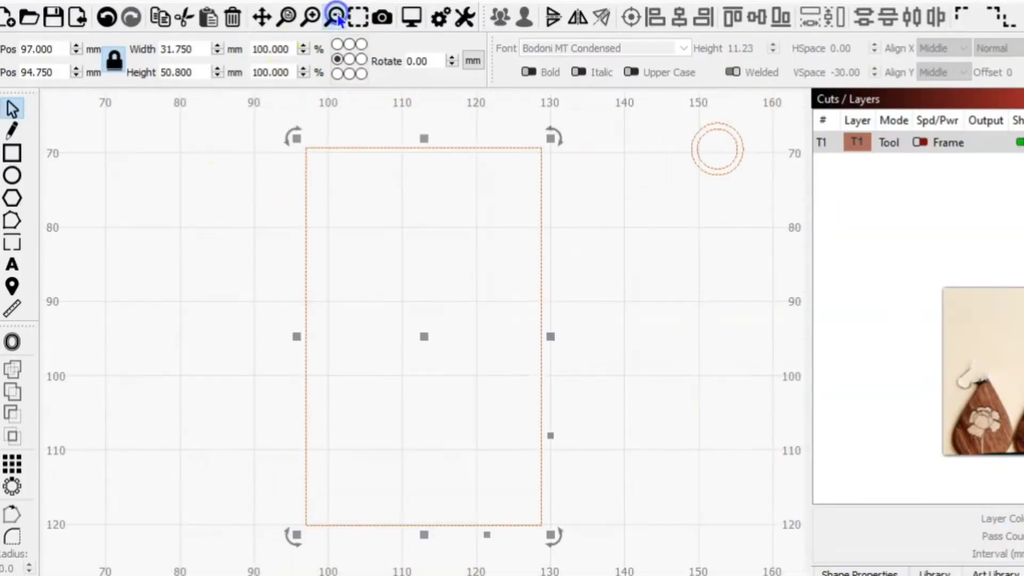
{"action": "left_click", "coordinate": [15, 177]}
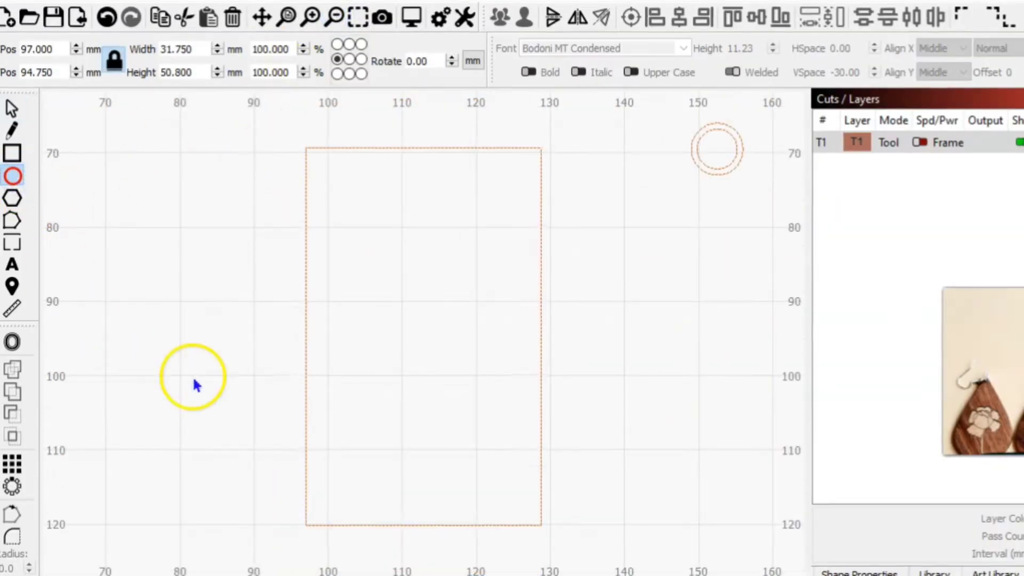
{"action": "left_click", "coordinate": [80, 575]}
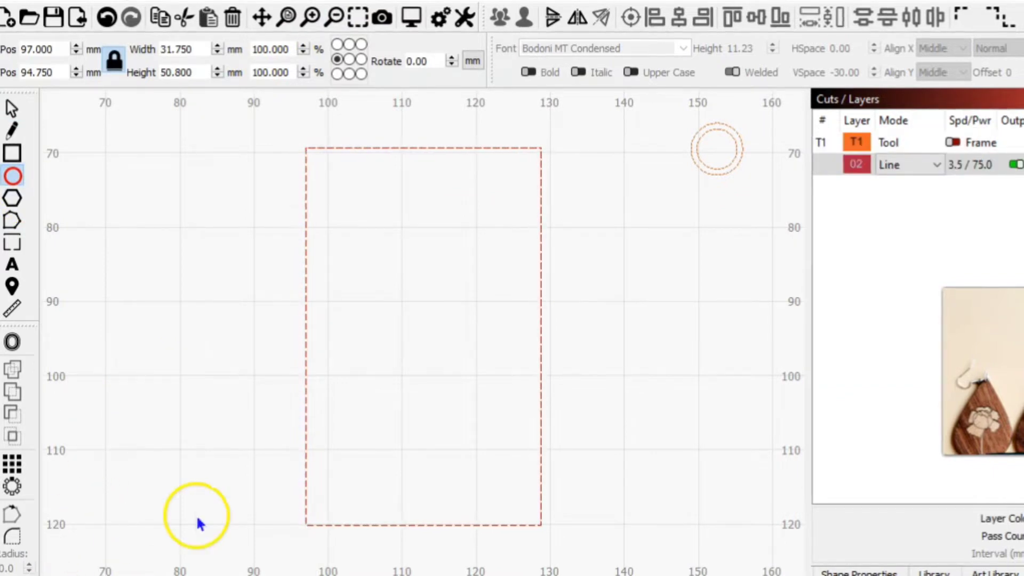
{"action": "left_click", "coordinate": [308, 409]}
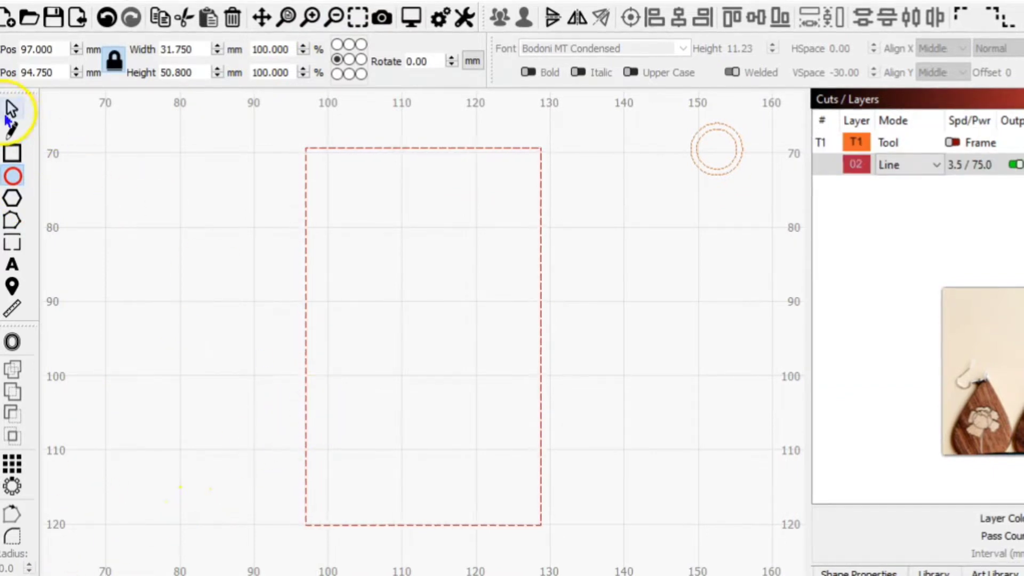
{"action": "left_click", "coordinate": [11, 109]}
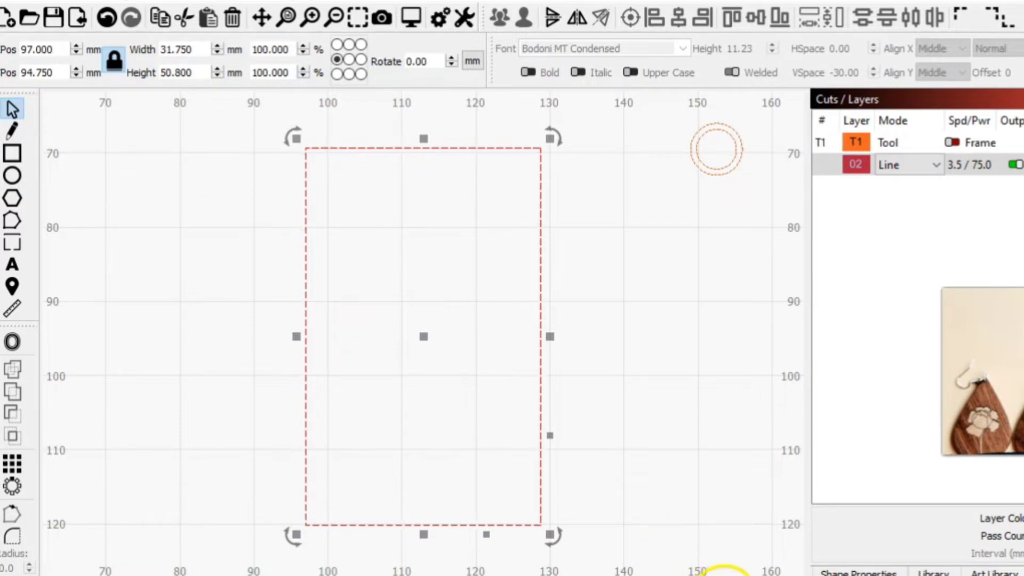
{"action": "left_click", "coordinate": [735, 574]}
Draw a circle about 32 mm in diameter over the rectangle's lower part, on cut layer 02 in Line mode.
{"action": "left_click", "coordinate": [175, 445]}
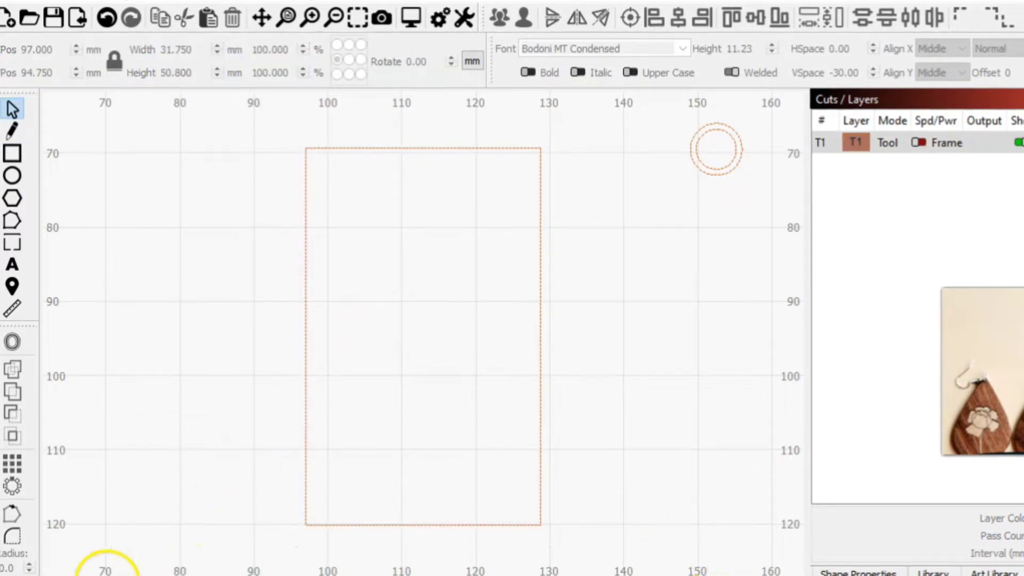
{"action": "left_click", "coordinate": [11, 176]}
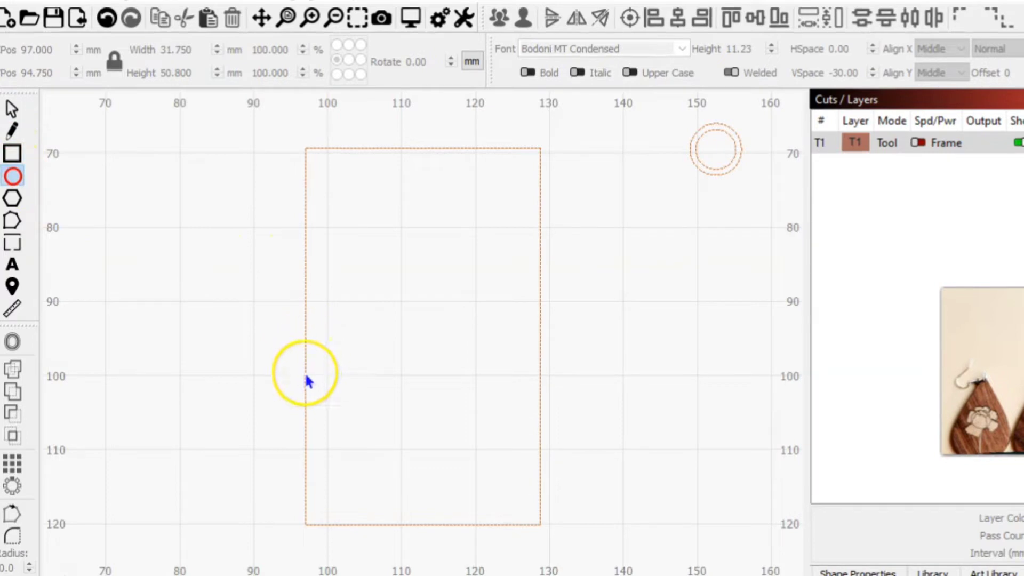
{"action": "left_click_drag", "start_coordinate": [307, 377], "coordinate": [542, 412]}
{"action": "left_click", "coordinate": [11, 110]}
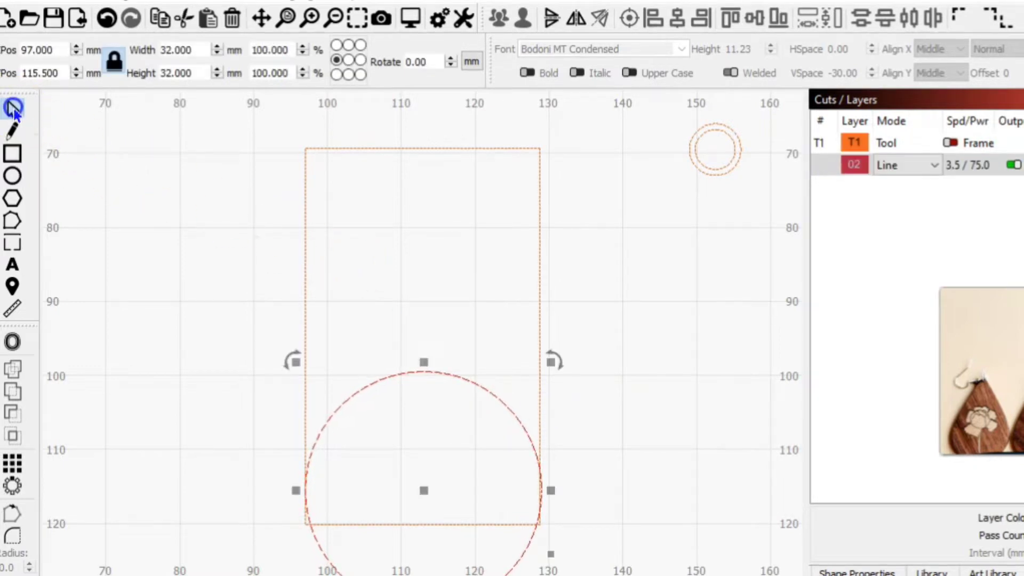
Switch the units to inches and set the large circle's diameter to 1.25 in with the aspect ratio locked.
{"action": "left_click", "coordinate": [471, 62]}
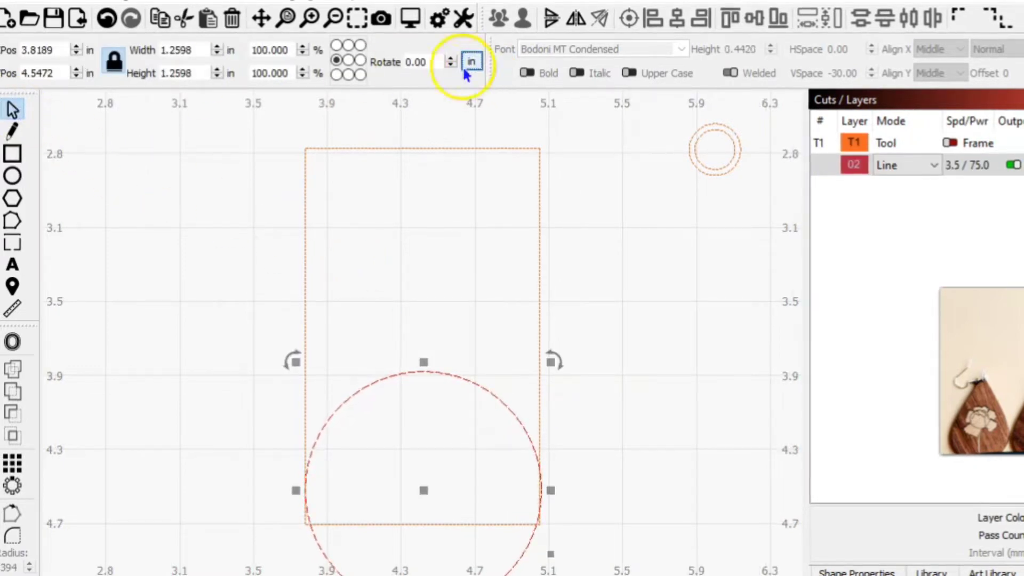
{"action": "left_click_drag", "start_coordinate": [150, 50], "coordinate": [189, 49]}
{"action": "type", "text": "1.25"}
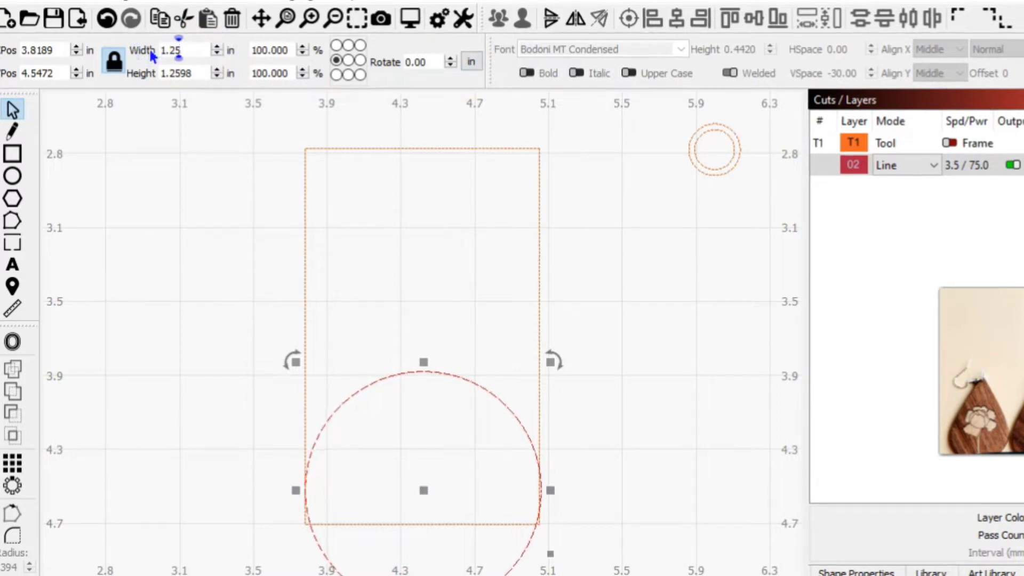
{"action": "key", "text": "Caps_Lock"}
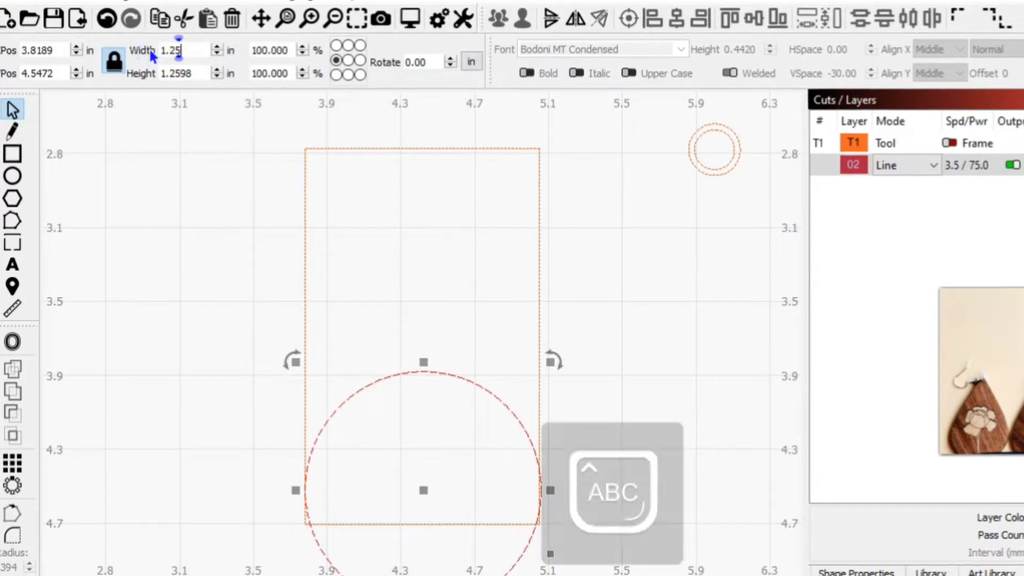
{"action": "key", "text": "Tab"}
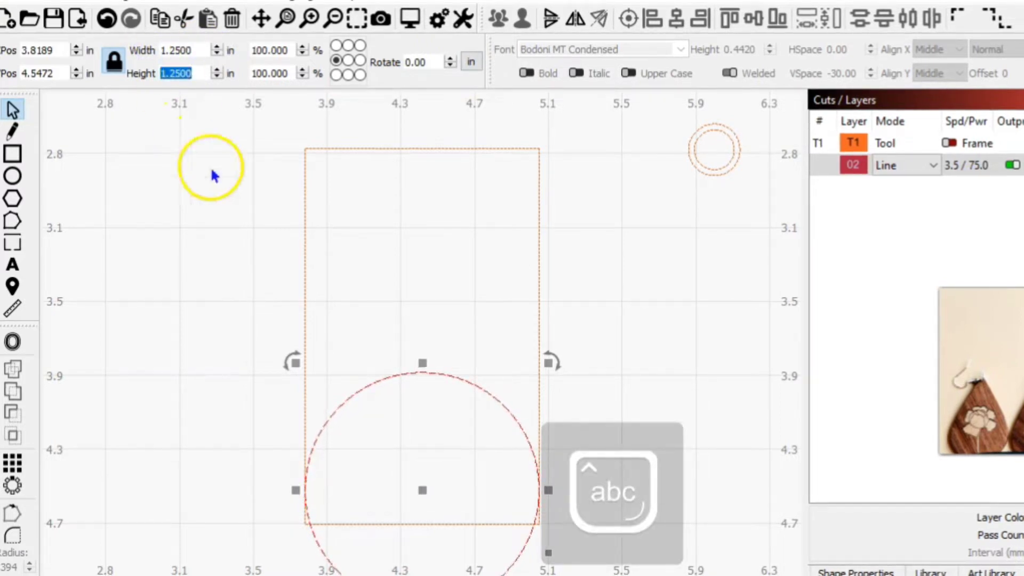
{"action": "key", "text": "Tab"}
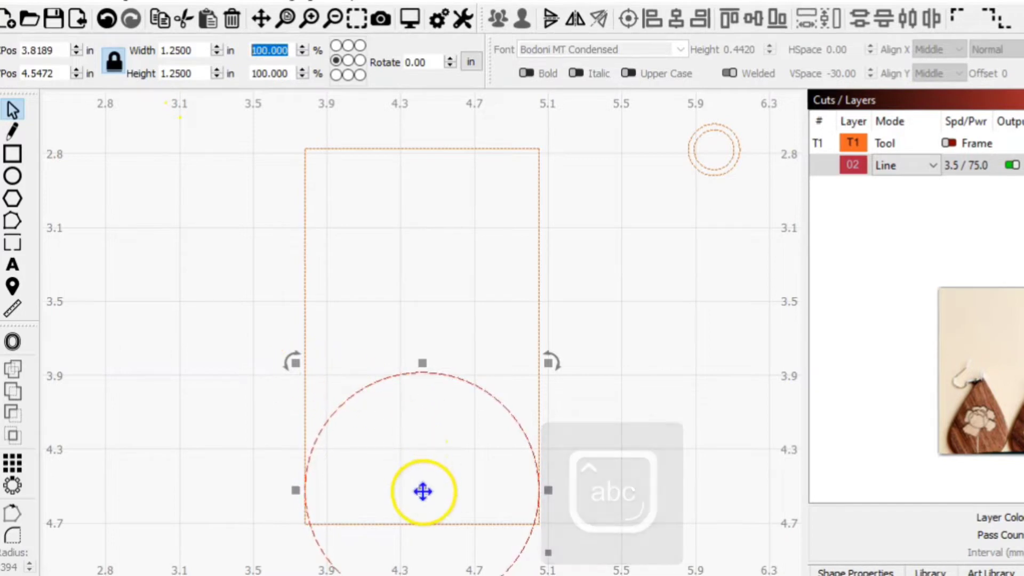
Centre the large circle horizontally on the rectangle and align their bottom edges, leaving only the circle selected.
{"action": "left_click", "coordinate": [306, 261], "text": "shift"}
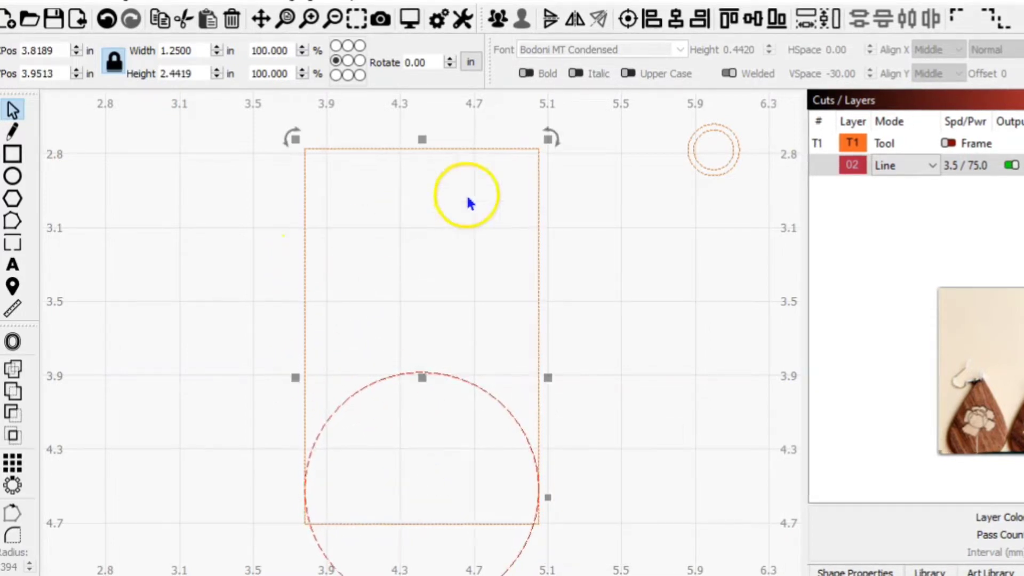
{"action": "left_click", "coordinate": [677, 21]}
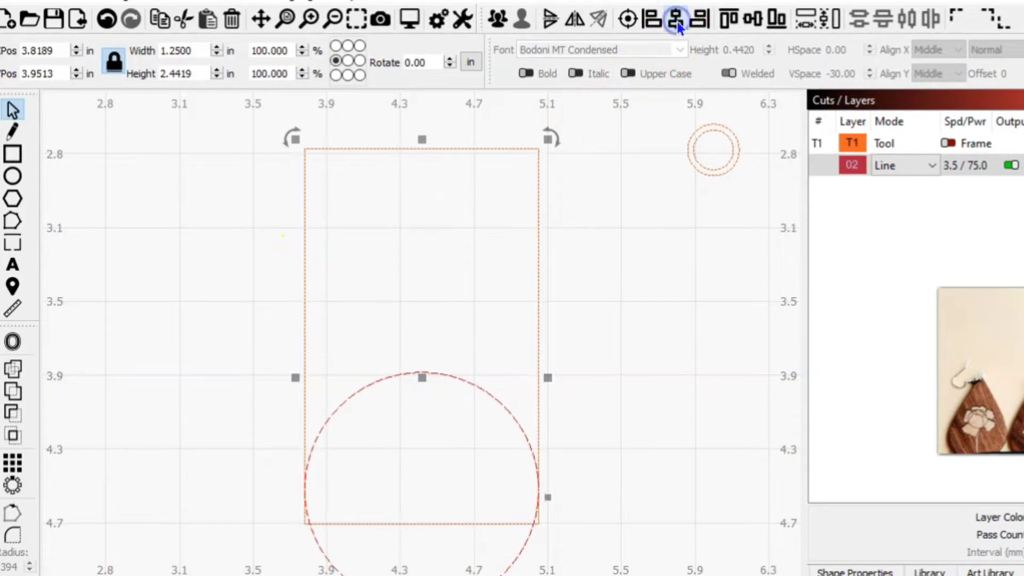
{"action": "left_click", "coordinate": [776, 20]}
{"action": "left_click", "coordinate": [649, 327]}
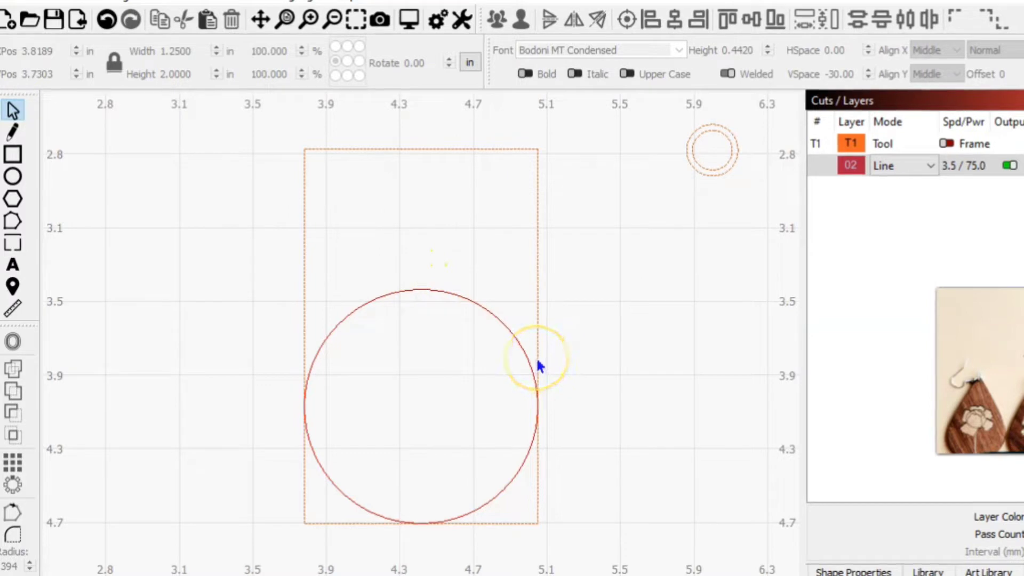
{"action": "left_click", "coordinate": [454, 293]}
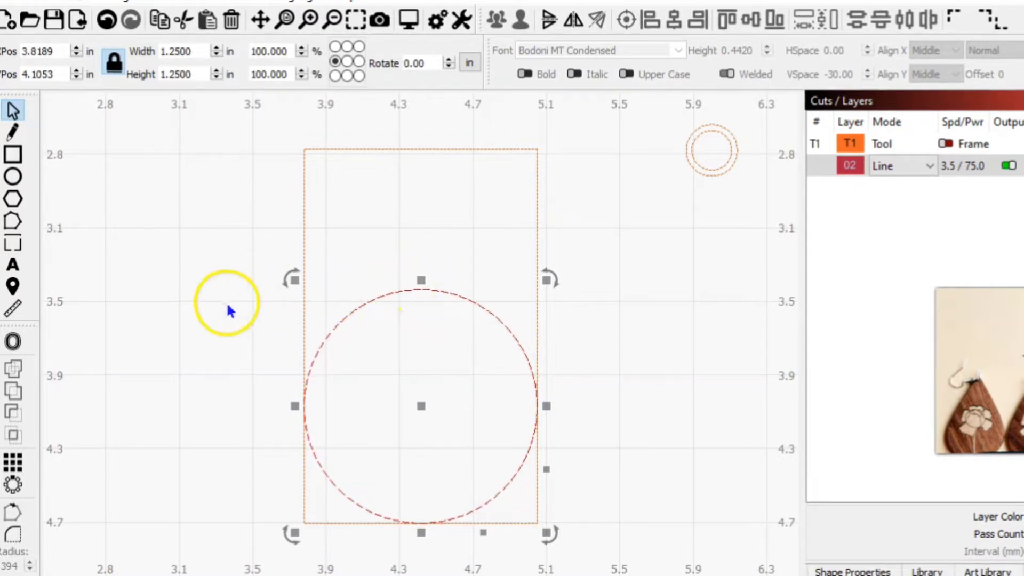
Convert the 1.25 in circle to an editable path.
{"action": "left_click", "coordinate": [12, 221]}
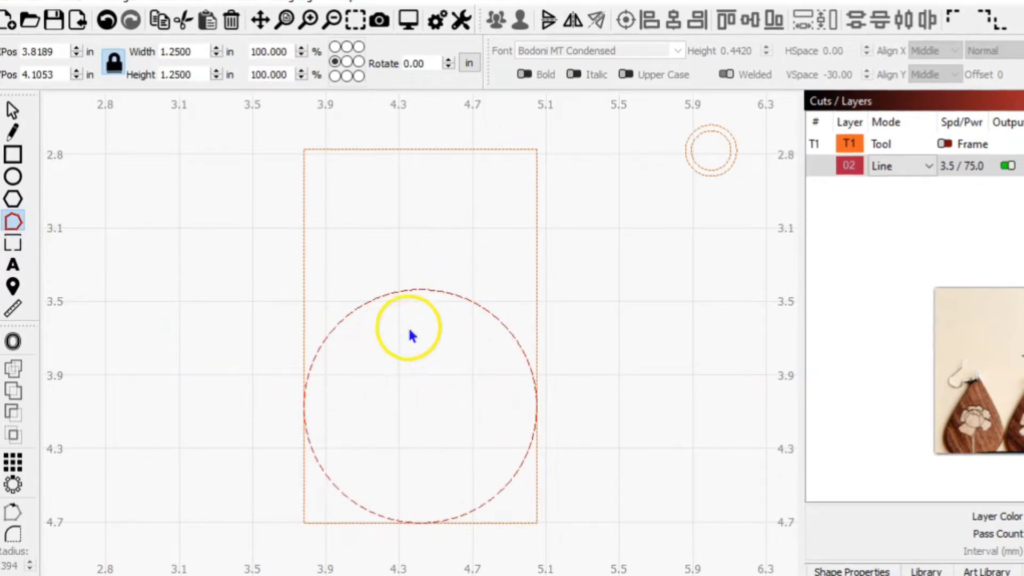
{"action": "left_click", "coordinate": [13, 110]}
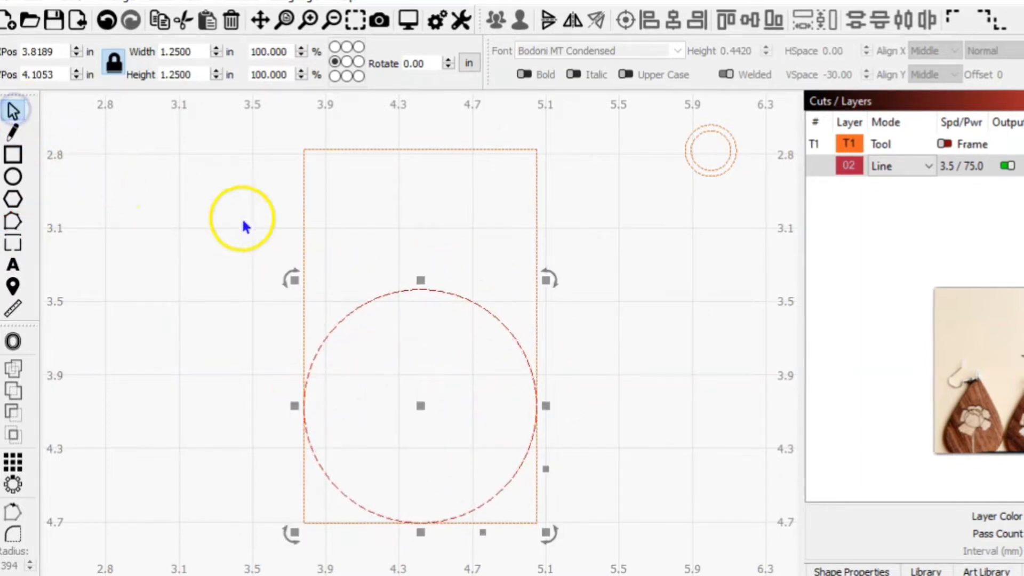
{"action": "left_click", "coordinate": [38, 5]}
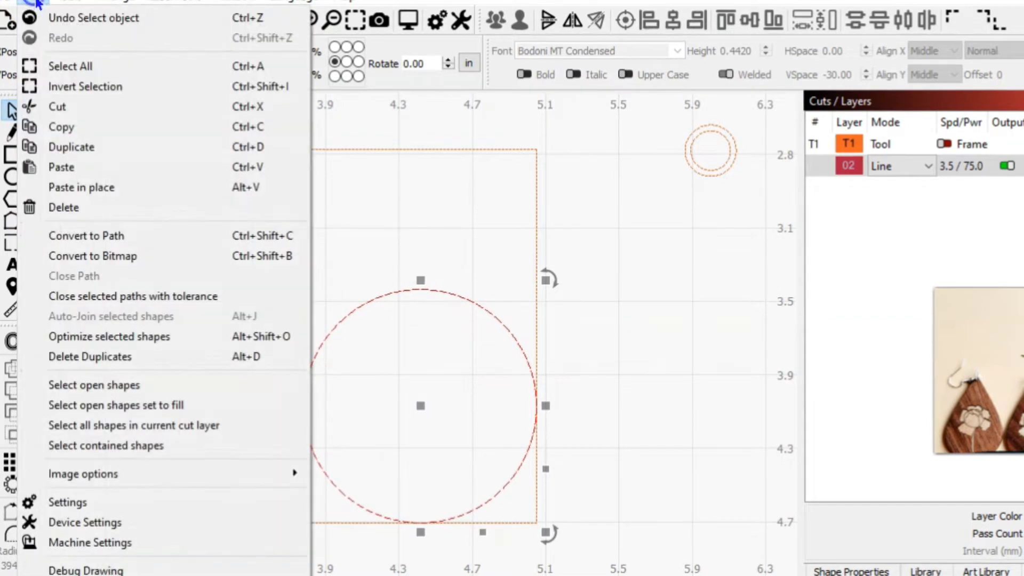
{"action": "left_click", "coordinate": [104, 237]}
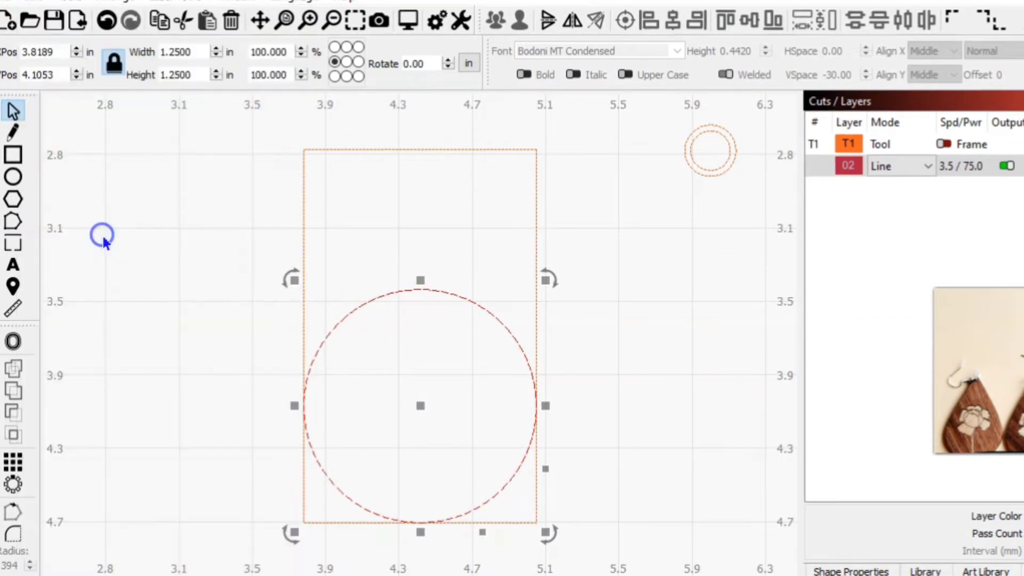
Raise the path's top node to the midpoint of the rectangle's top edge, making a 2 in tall egg shape, and deselect it.
{"action": "left_click", "coordinate": [13, 221]}
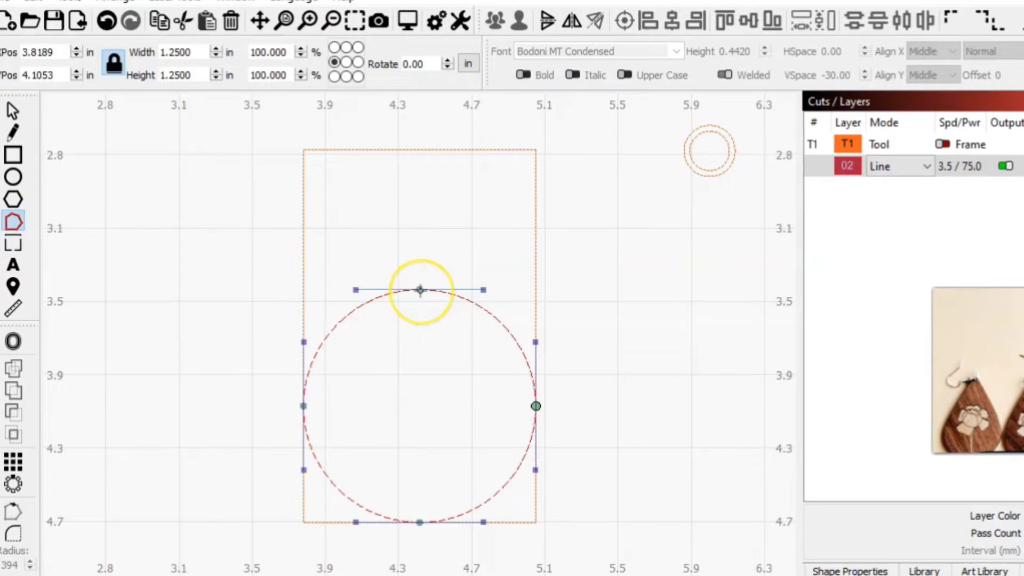
{"action": "left_click_drag", "start_coordinate": [420, 290], "coordinate": [420, 153]}
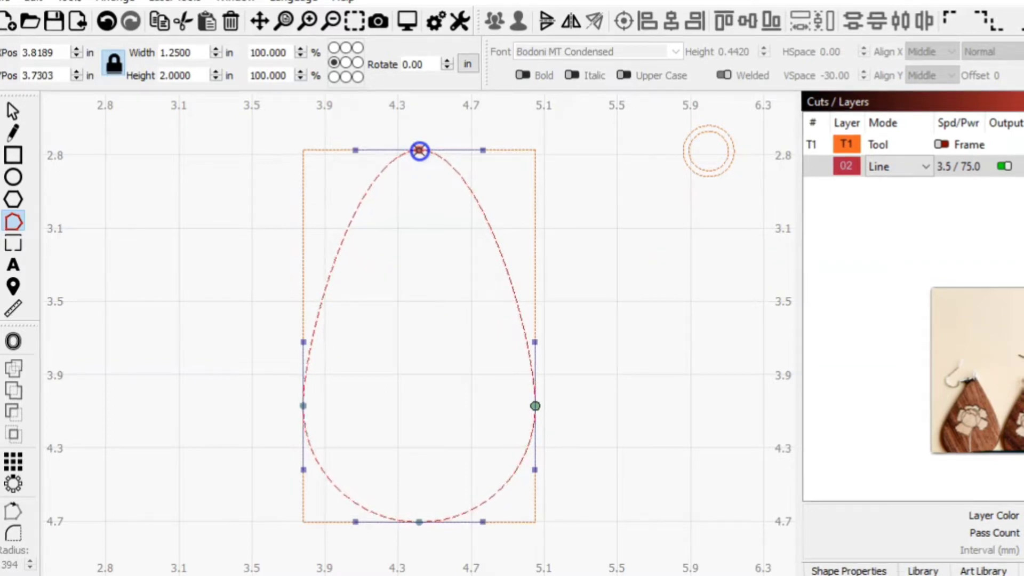
{"action": "left_click", "coordinate": [267, 238]}
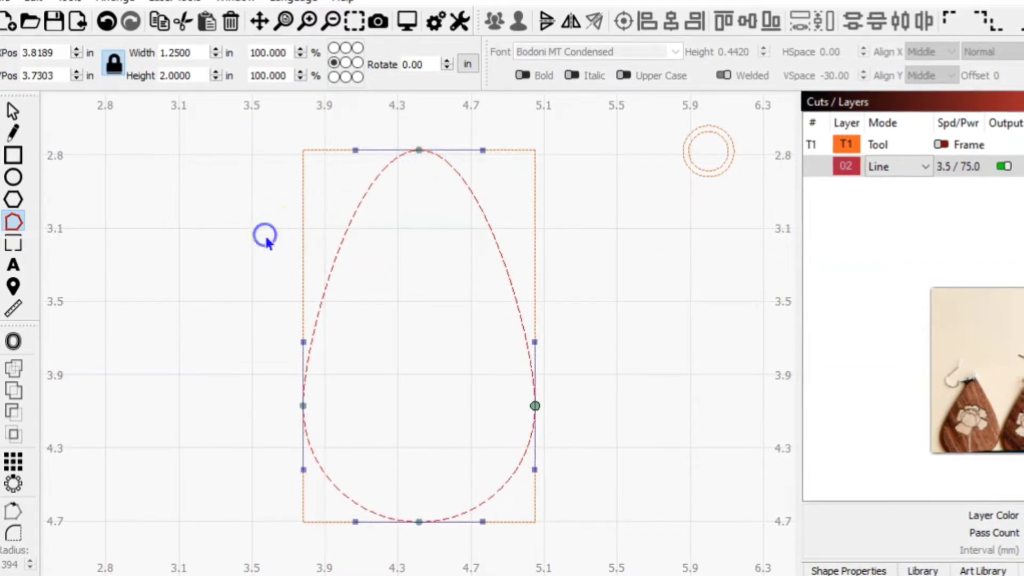
{"action": "left_click", "coordinate": [106, 218]}
{"action": "left_click", "coordinate": [11, 109]}
{"action": "left_click", "coordinate": [119, 247]}
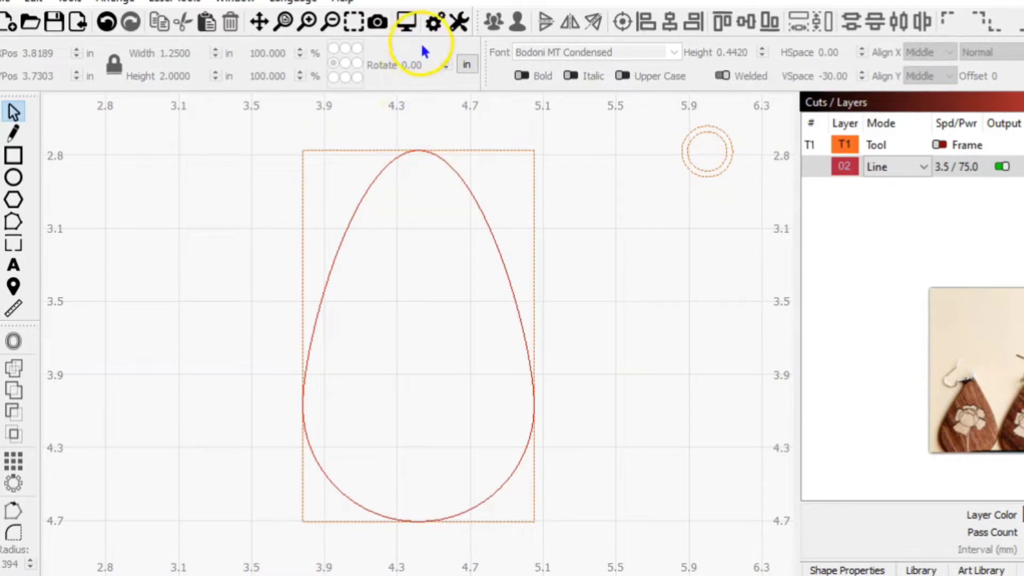
Draw a small ellipse about 0.16 by 0.18 in on layer 02, in the empty area outside the rectangle.
{"action": "left_click", "coordinate": [22, 182]}
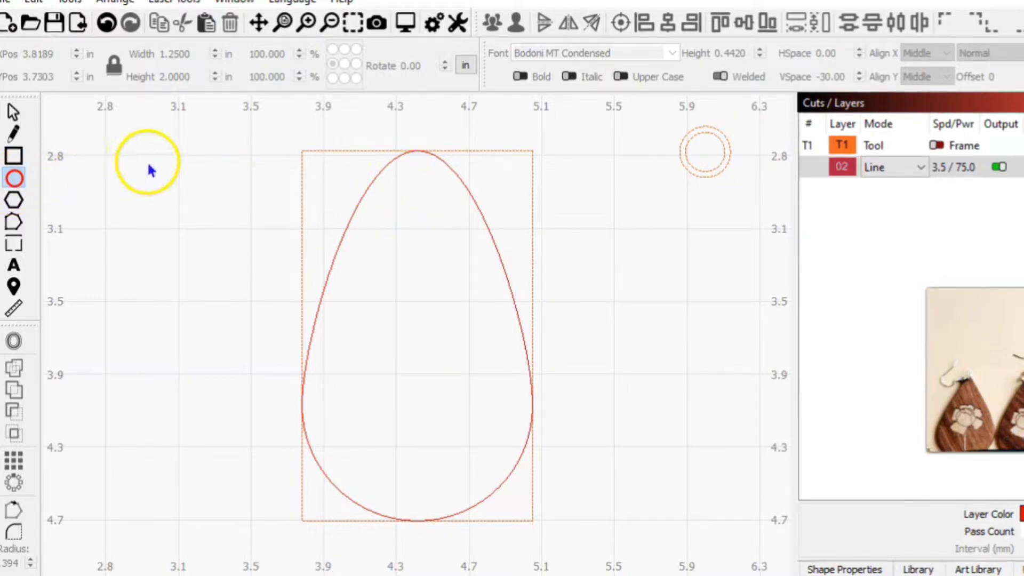
{"action": "left_click_drag", "start_coordinate": [150, 165], "coordinate": [179, 196]}
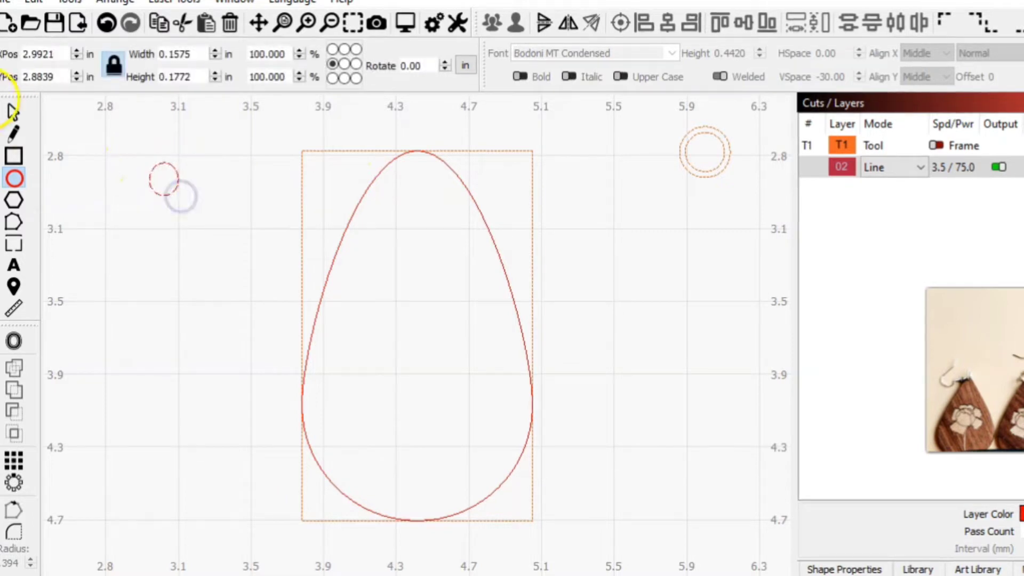
{"action": "left_click", "coordinate": [10, 113]}
Switch the units to millimetres and set the small ellipse to 1.6 mm wide and 1.6 mm high with the aspect ratio unlocked.
{"action": "left_click", "coordinate": [465, 65]}
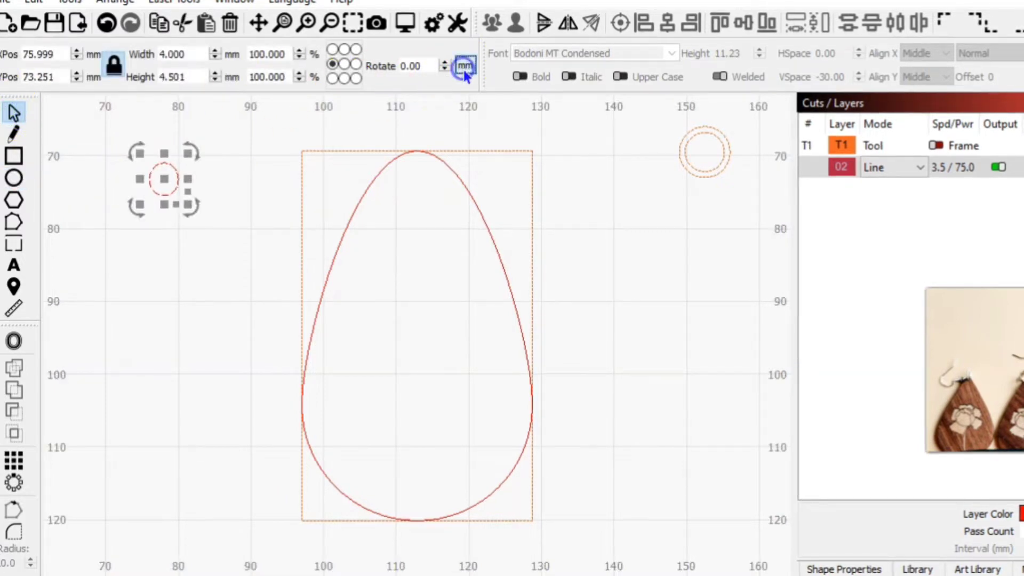
{"action": "left_click_drag", "start_coordinate": [185, 54], "coordinate": [153, 52]}
{"action": "left_click", "coordinate": [113, 65]}
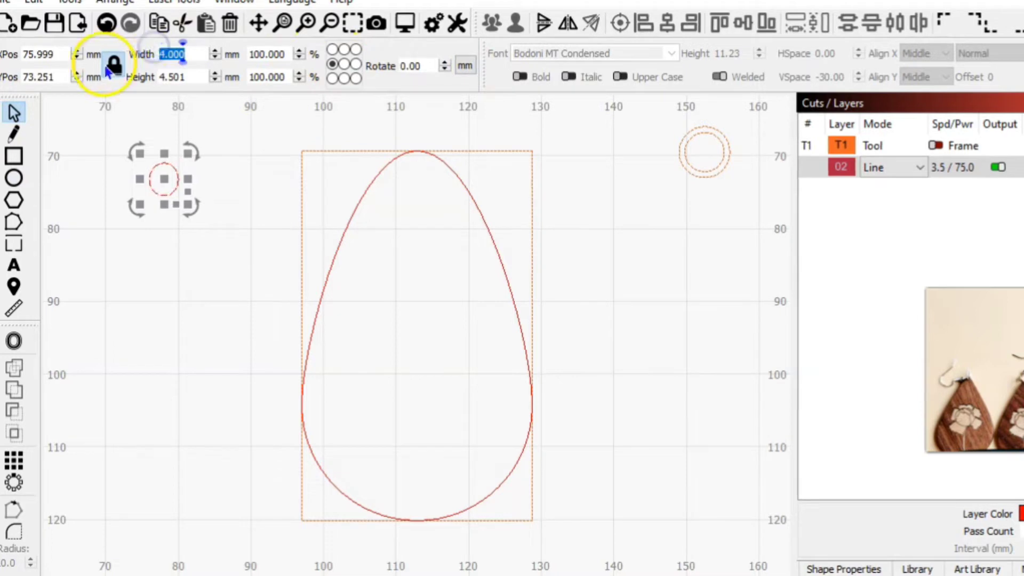
{"action": "double_click", "coordinate": [177, 63]}
{"action": "type", "text": "1.6"}
{"action": "key", "text": "Tab"}
{"action": "type", "text": "1.6"}
{"action": "key", "text": "Tab"}
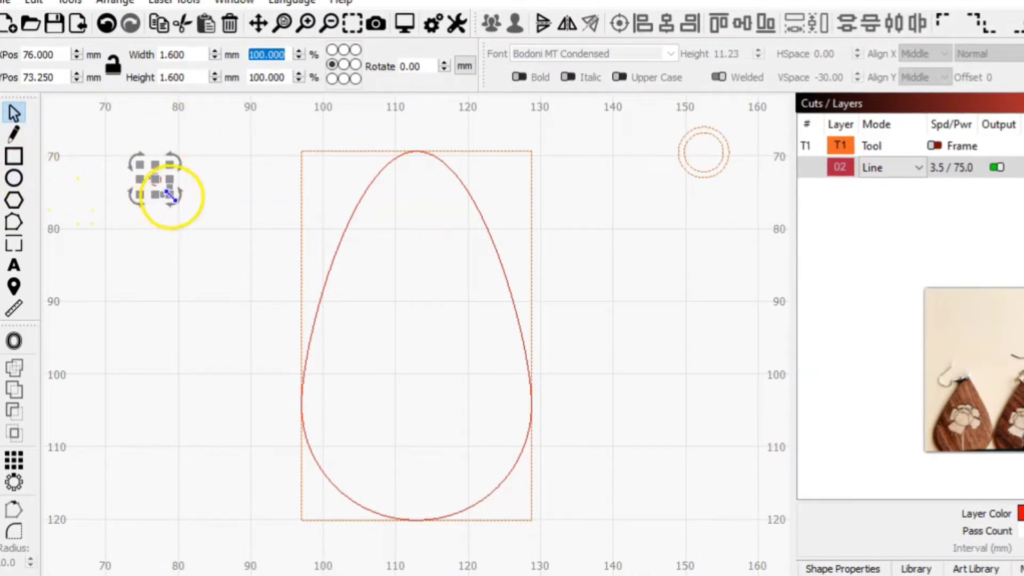
Centre the 1.6 mm hole horizontally on the egg shape and clear the selection.
{"action": "left_click", "coordinate": [365, 200]}
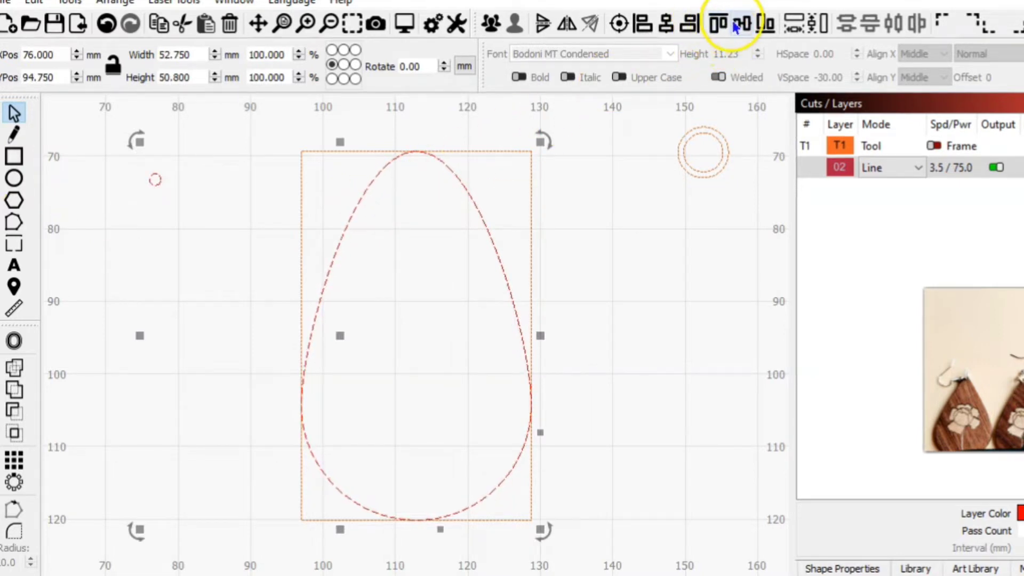
{"action": "left_click", "coordinate": [667, 23]}
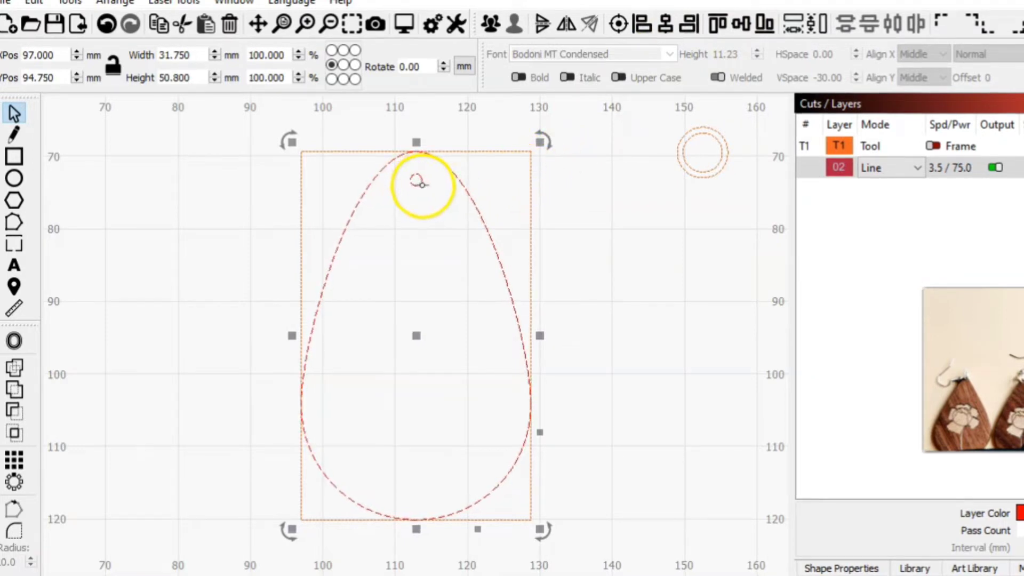
{"action": "left_click", "coordinate": [612, 202]}
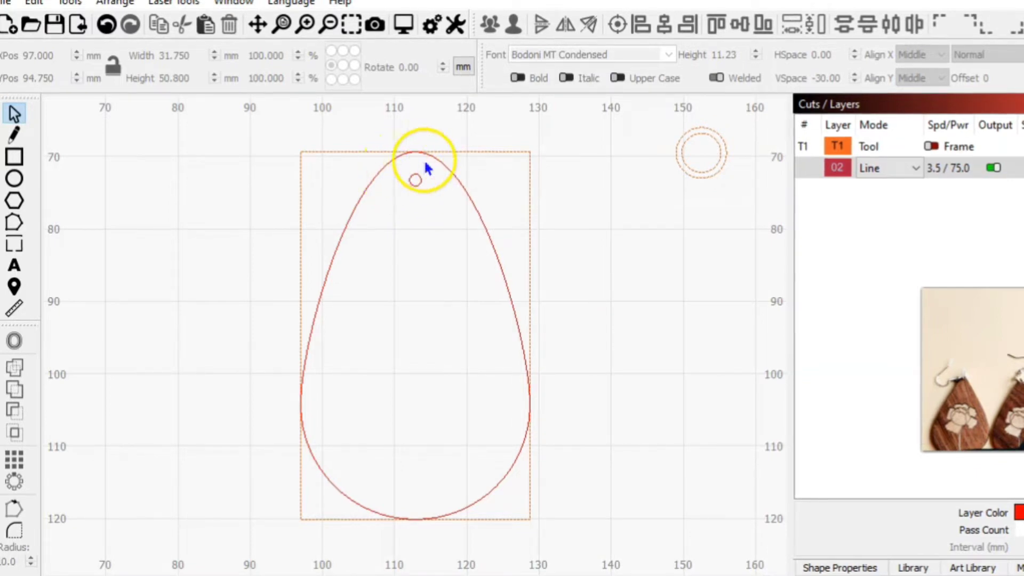
Move the grouped 7 mm ring so its centre sits on the top point of the egg shape, and deselect it.
{"action": "left_click", "coordinate": [692, 170]}
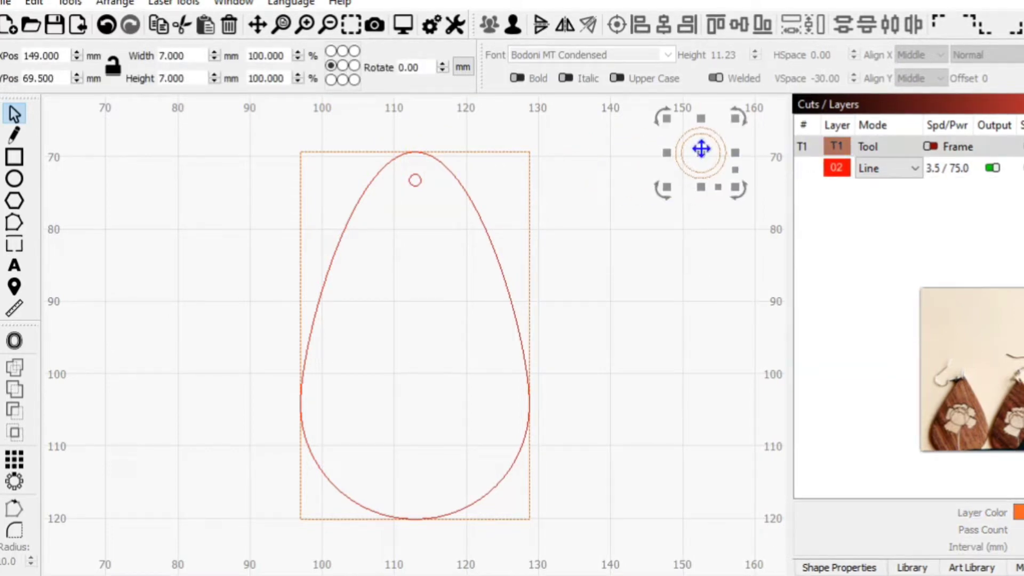
{"action": "left_click_drag", "start_coordinate": [697, 152], "coordinate": [698, 152]}
{"action": "left_click_drag", "start_coordinate": [542, 156], "coordinate": [414, 153]}
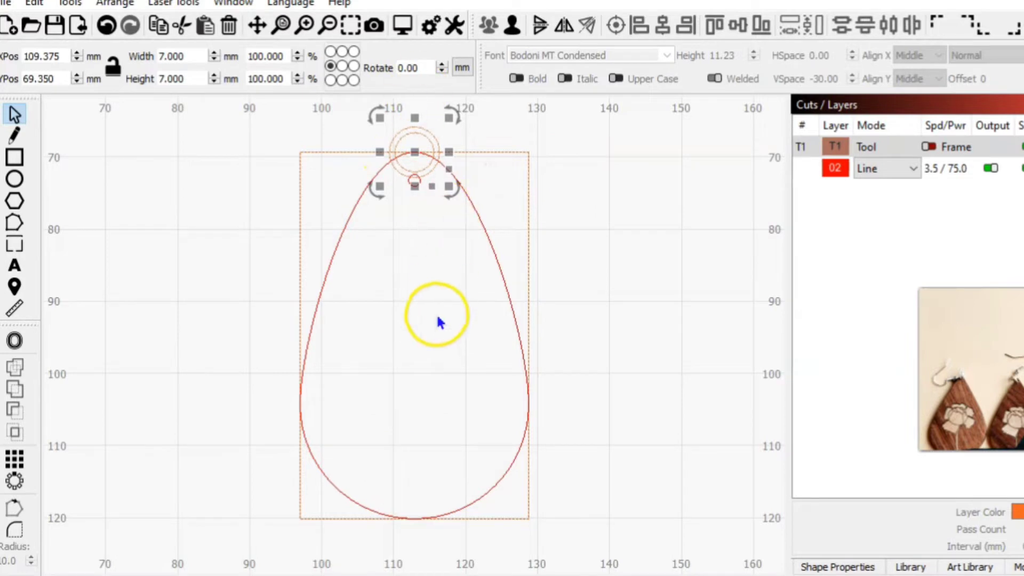
{"action": "left_click", "coordinate": [518, 218]}
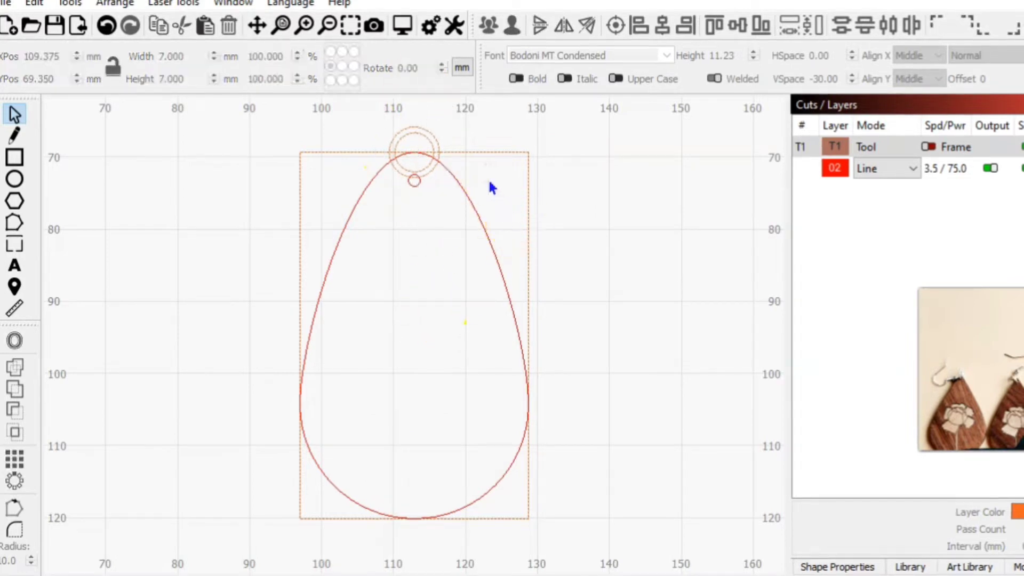
Nudge the 1.6 mm hole upward until its top edge meets the ring's inner circle.
{"action": "left_click", "coordinate": [413, 181]}
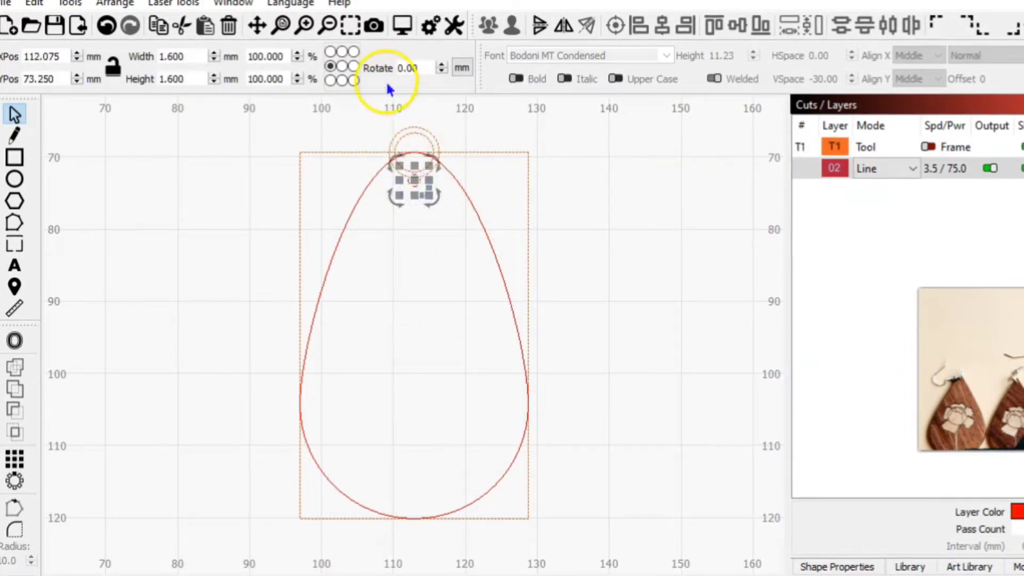
{"action": "left_click", "coordinate": [349, 25]}
{"action": "left_click", "coordinate": [328, 25]}
{"action": "left_click", "coordinate": [328, 25]}
{"action": "left_click", "coordinate": [328, 25]}
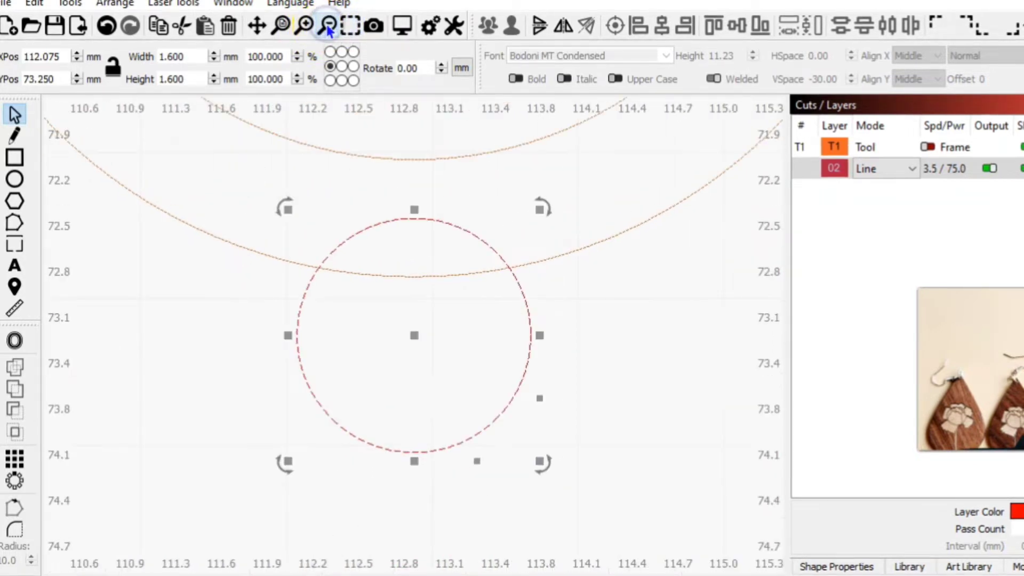
{"action": "left_click", "coordinate": [328, 25]}
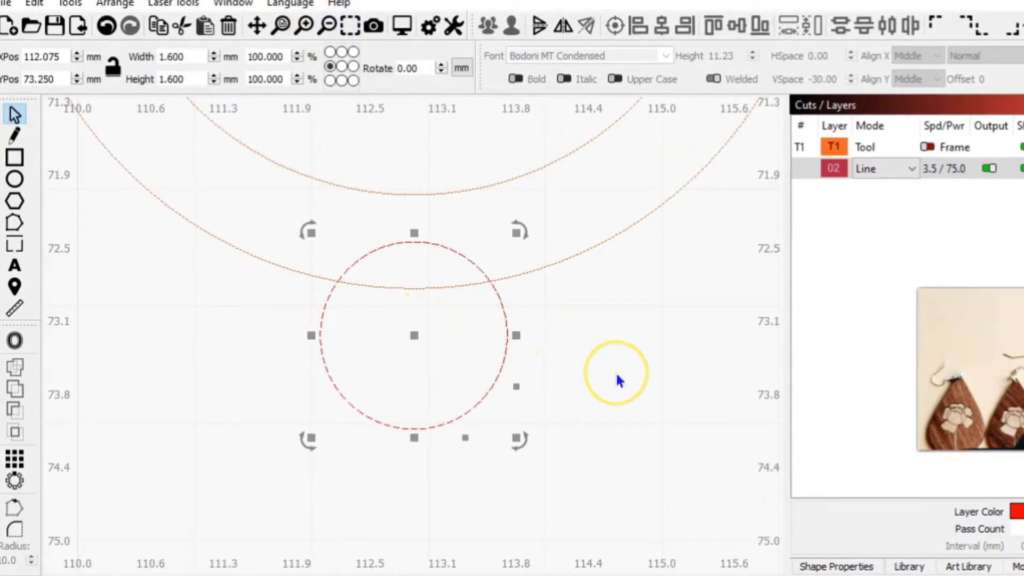
{"action": "key", "text": "Up"}
{"action": "key", "text": "Up"}
{"action": "key", "text": "Up"}
{"action": "key", "text": "Up"}
{"action": "key", "text": "Up"}
{"action": "key", "text": "Up"}
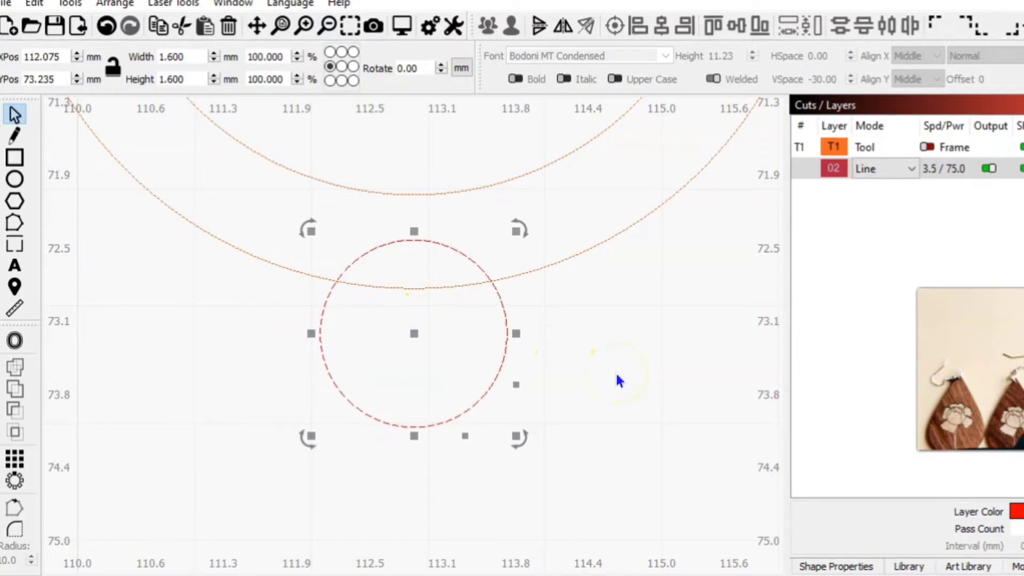
{"action": "key", "text": "Up"}
{"action": "key", "text": "Up"}
{"action": "key", "text": "Up"}
{"action": "key", "text": "Up"}
{"action": "key", "text": "Up"}
{"action": "key", "text": "Up"}
{"action": "key", "text": "Up"}
{"action": "key", "text": "Up"}
{"action": "key", "text": "Up"}
{"action": "key", "text": "Up"}
{"action": "key", "text": "Up"}
{"action": "key", "text": "Up"}
{"action": "key", "text": "Up"}
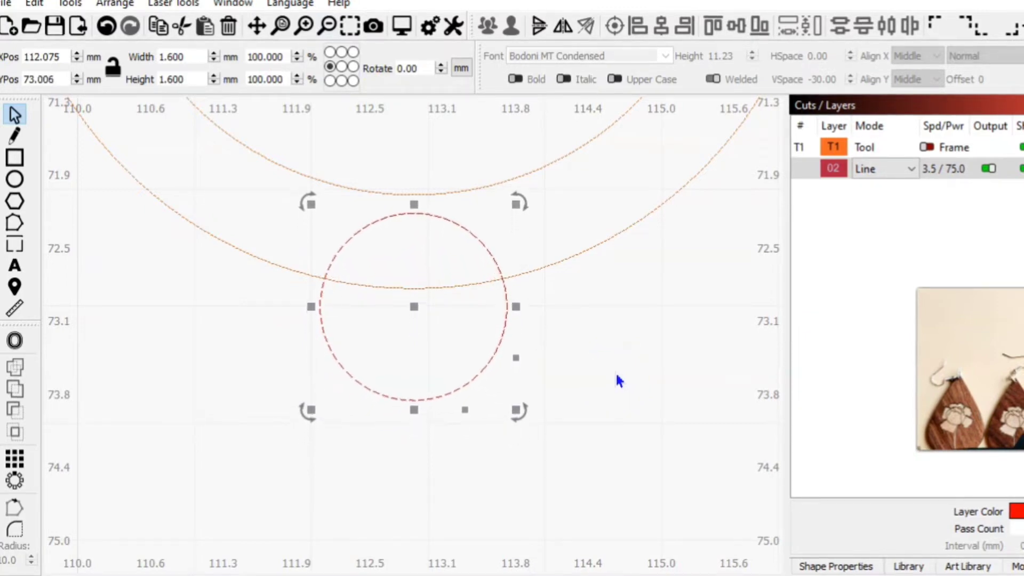
{"action": "key", "text": "Up"}
{"action": "key", "text": "Up"}
{"action": "key", "text": "Up"}
{"action": "key", "text": "Up"}
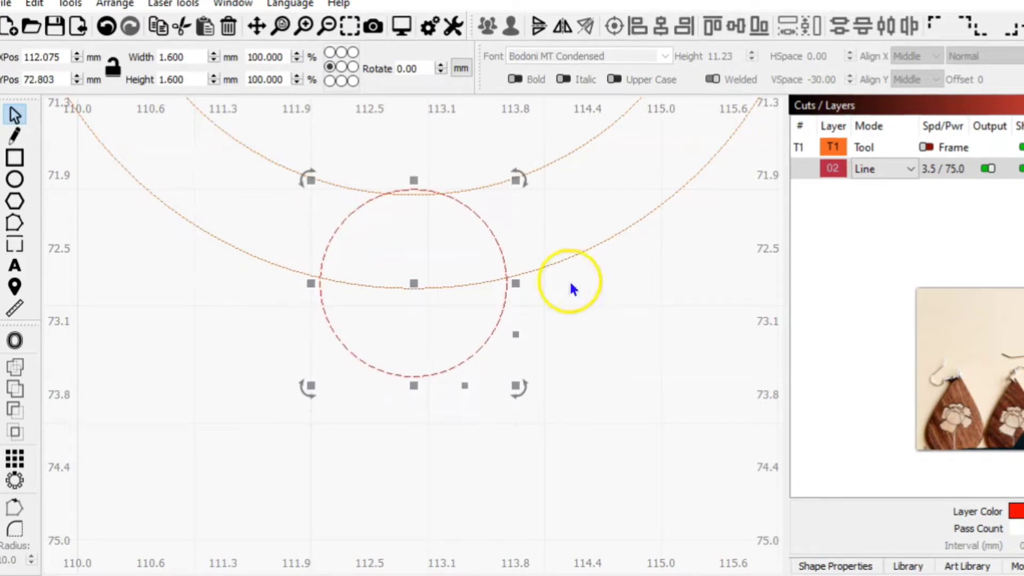
Nudge the hole up and back down in coarse steps within the guide ring.
{"action": "left_click", "coordinate": [327, 28]}
{"action": "left_click", "coordinate": [328, 28]}
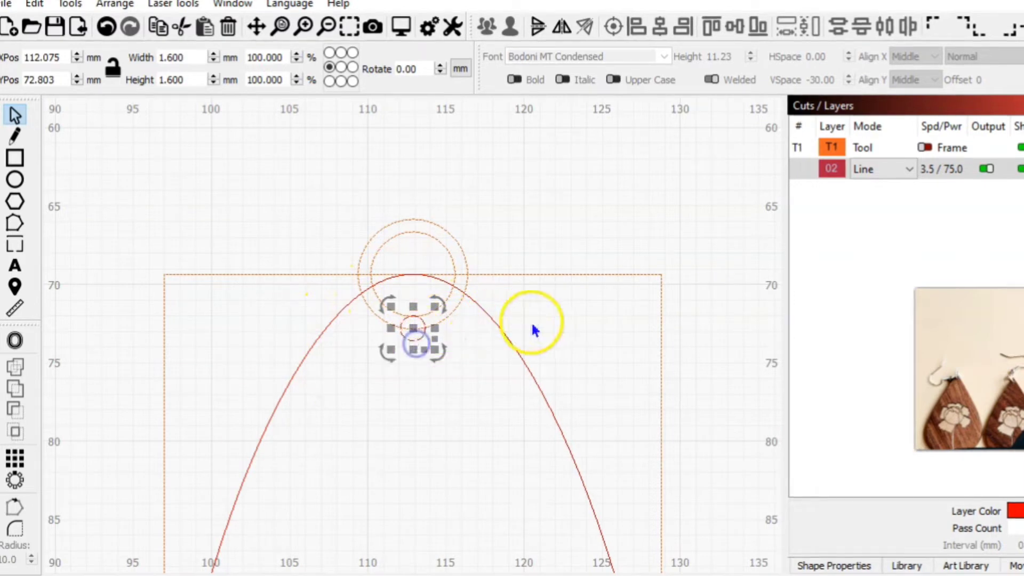
{"action": "key", "text": "Up"}
{"action": "key", "text": "Up"}
{"action": "key", "text": "Down"}
{"action": "key", "text": "Down"}
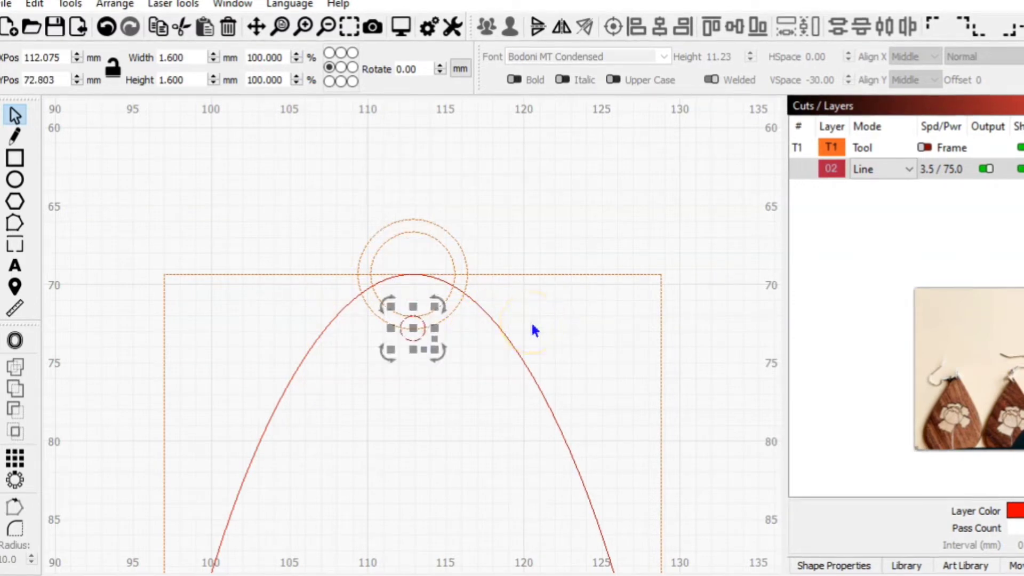
{"action": "key", "text": "Up"}
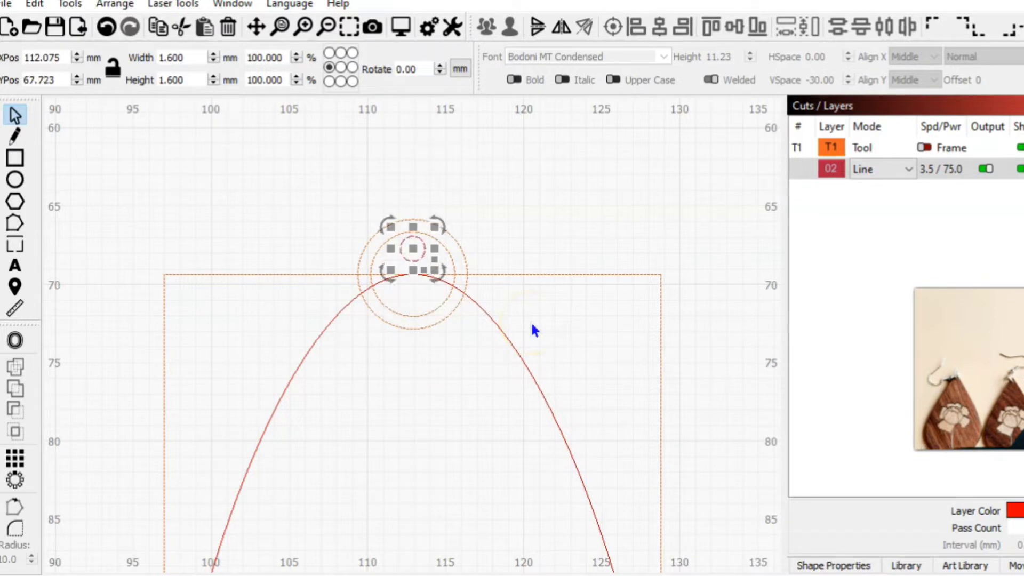
{"action": "key", "text": "Down"}
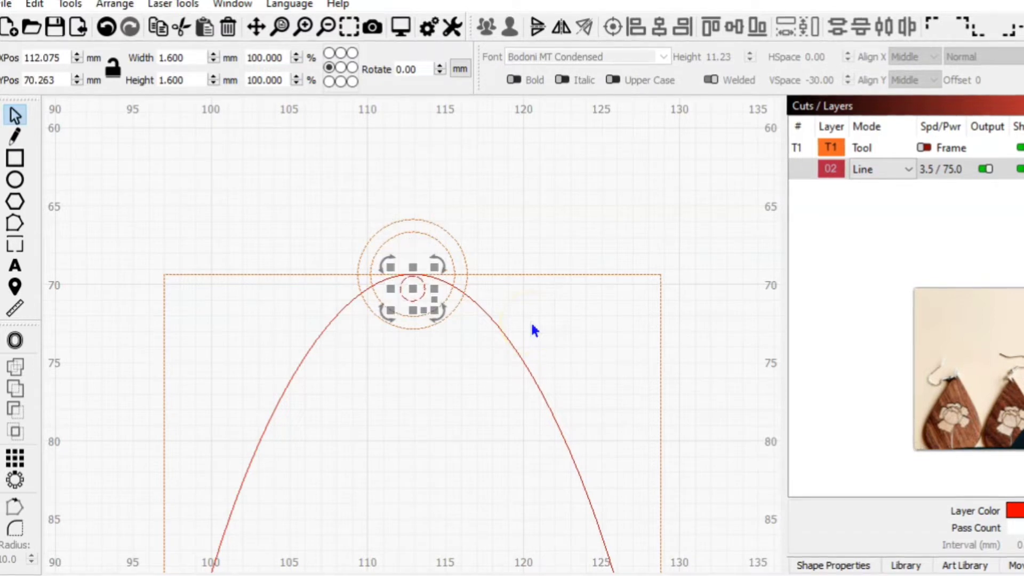
Nudge the hole down in fine steps to about 70.38 mm in Y.
{"action": "key", "text": "ctrl+Down"}
{"action": "key", "text": "ctrl+Down"}
{"action": "key", "text": "ctrl+Down"}
{"action": "key", "text": "ctrl+Down"}
{"action": "key", "text": "ctrl+Down"}
{"action": "key", "text": "ctrl+Down"}
{"action": "key", "text": "ctrl+Down"}
{"action": "key", "text": "ctrl+Down"}
{"action": "key", "text": "ctrl+Down"}
{"action": "key", "text": "ctrl+Down"}
{"action": "key", "text": "ctrl+Down"}
{"action": "key", "text": "ctrl+Down"}
{"action": "key", "text": "ctrl+Down"}
{"action": "key", "text": "ctrl+Down"}
{"action": "key", "text": "ctrl+Down"}
{"action": "key", "text": "ctrl+Down"}
{"action": "key", "text": "ctrl+Down"}
{"action": "key", "text": "ctrl+Down"}
{"action": "key", "text": "ctrl+Down"}
{"action": "key", "text": "ctrl+Down"}
{"action": "key", "text": "ctrl+Down"}
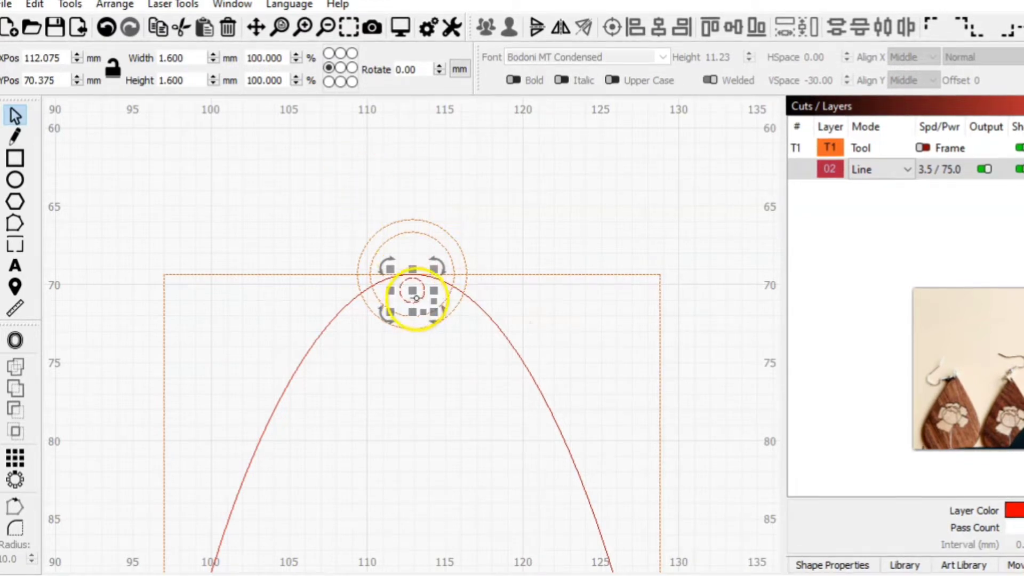
Move the hole down to the ring's lower edge at about X 112.2, Y 72.5 mm, delete the guide ring and reselect the hole.
{"action": "left_click_drag", "start_coordinate": [414, 293], "coordinate": [414, 322]}
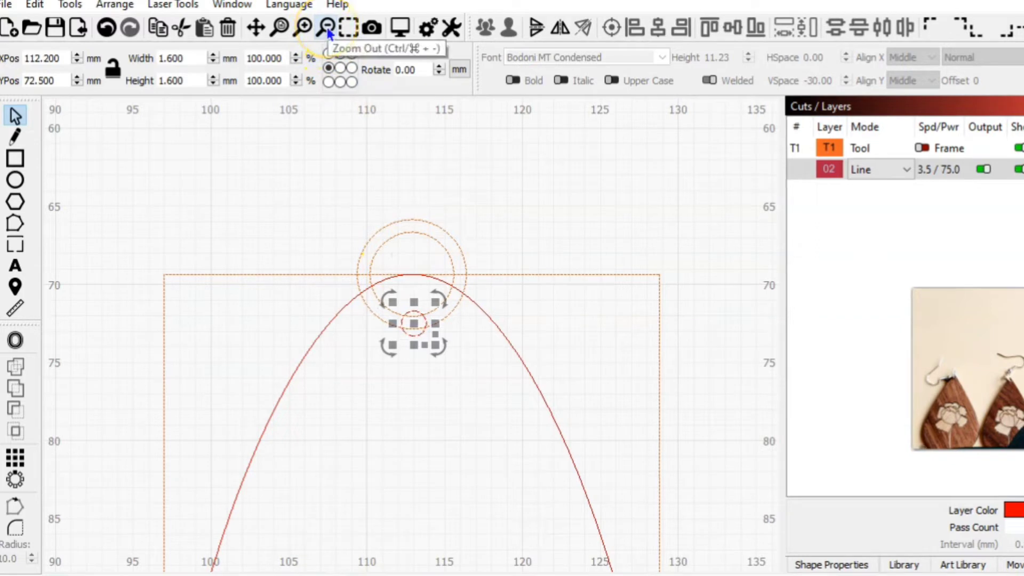
{"action": "left_click", "coordinate": [307, 30]}
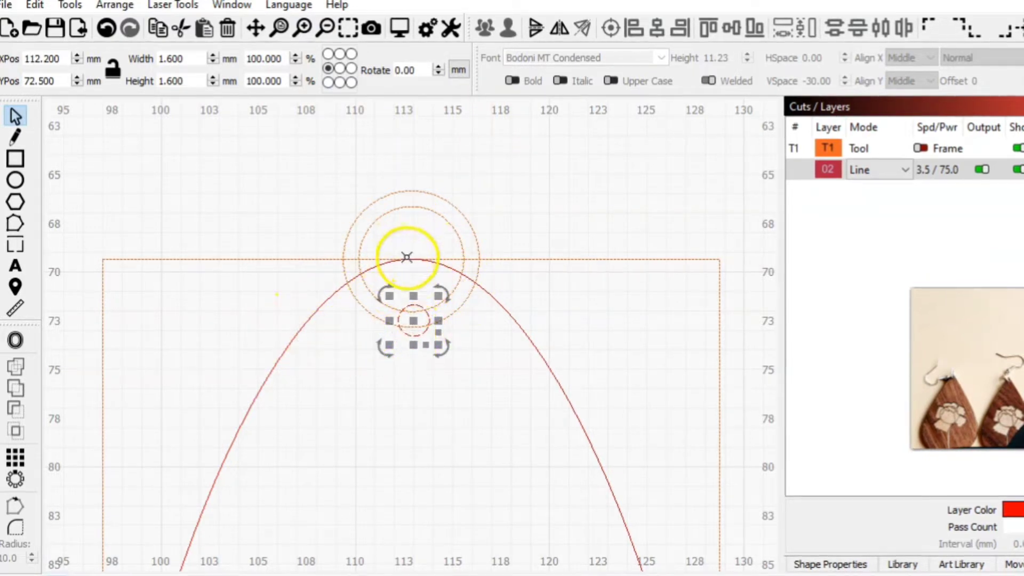
{"action": "left_click", "coordinate": [385, 225]}
{"action": "left_click", "coordinate": [366, 213]}
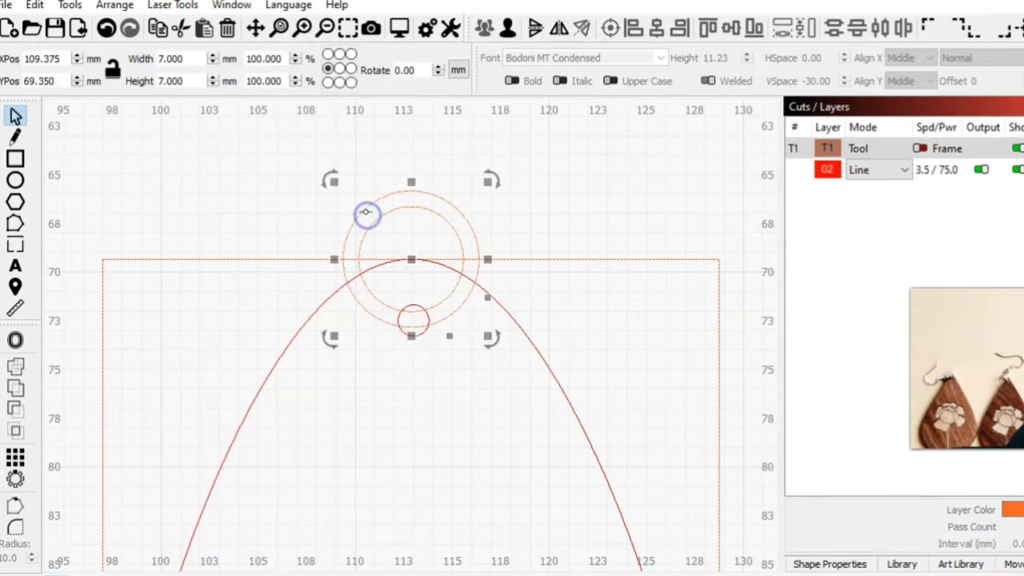
{"action": "key", "text": "Delete"}
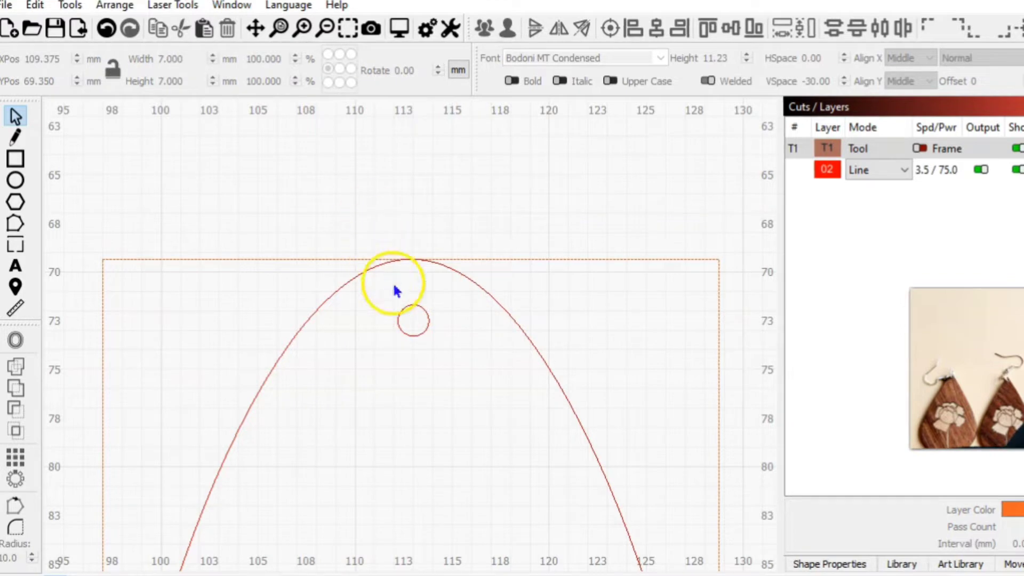
{"action": "left_click", "coordinate": [410, 308]}
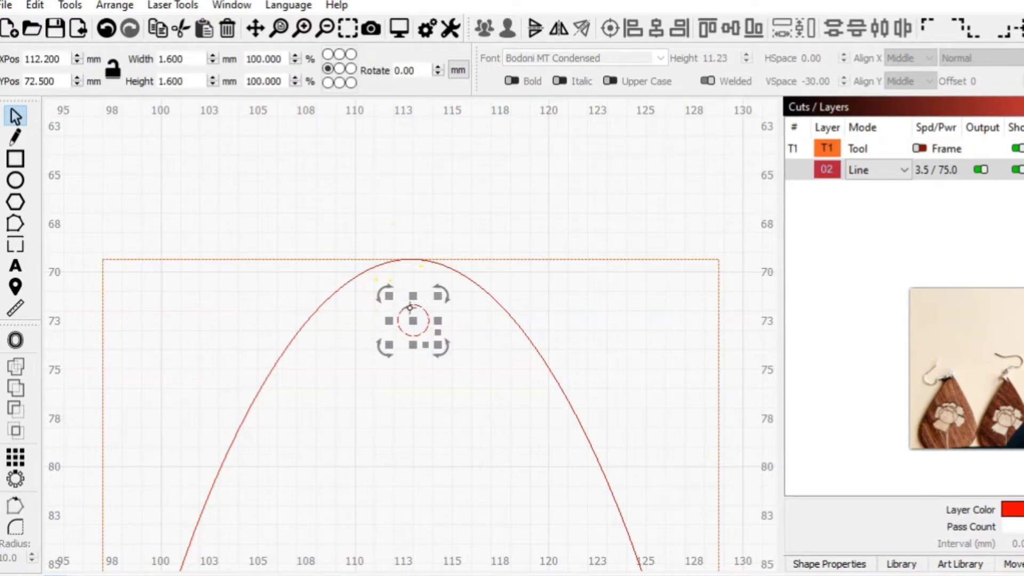
Center the hanging hole horizontally within the egg outline and delete the T1 tool-layer rectangle around the egg.
{"action": "left_click", "coordinate": [335, 292]}
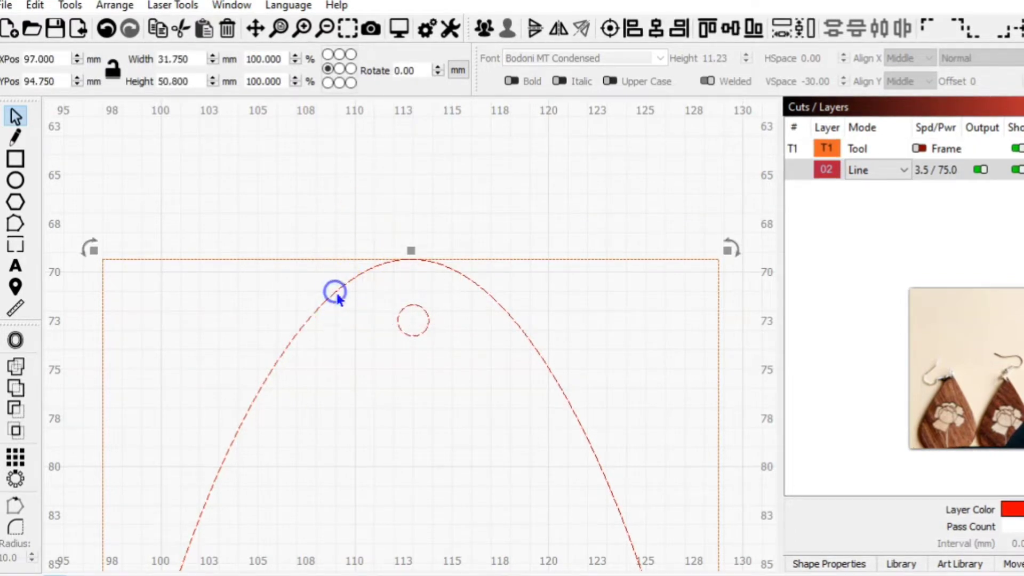
{"action": "left_click", "coordinate": [665, 31]}
{"action": "left_click", "coordinate": [564, 128]}
{"action": "left_click", "coordinate": [499, 177]}
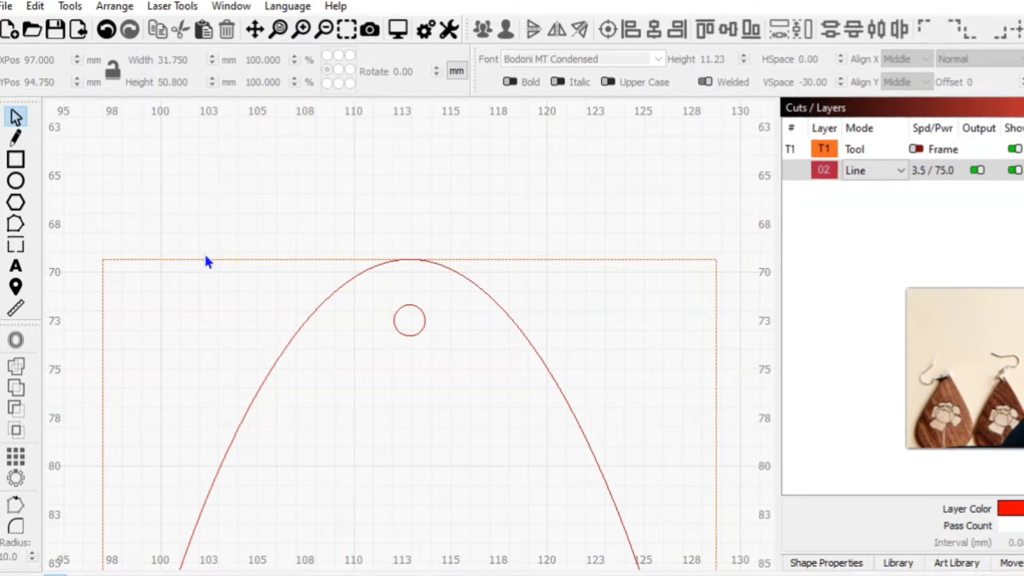
{"action": "left_click", "coordinate": [219, 265]}
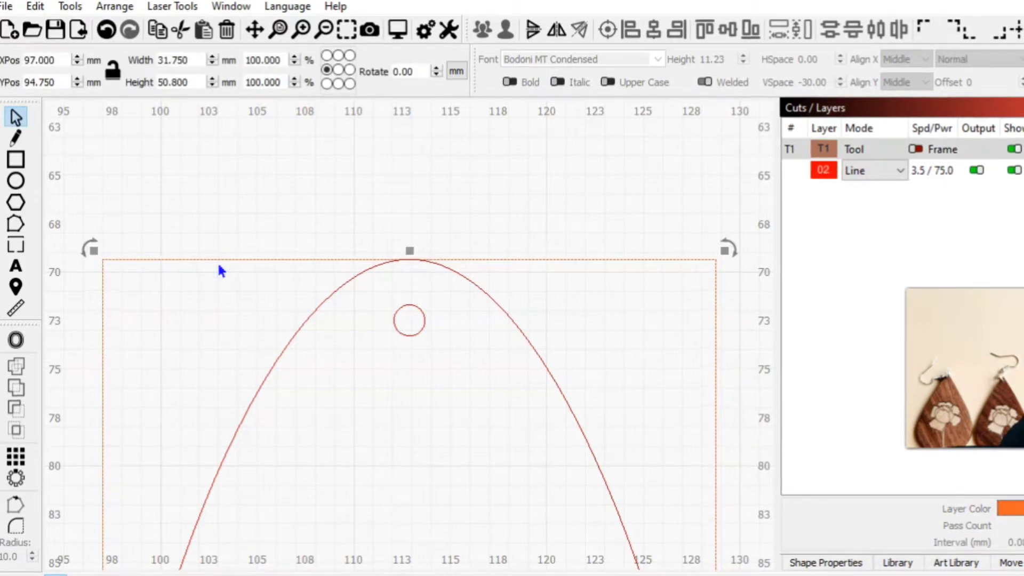
{"action": "key", "text": "Delete"}
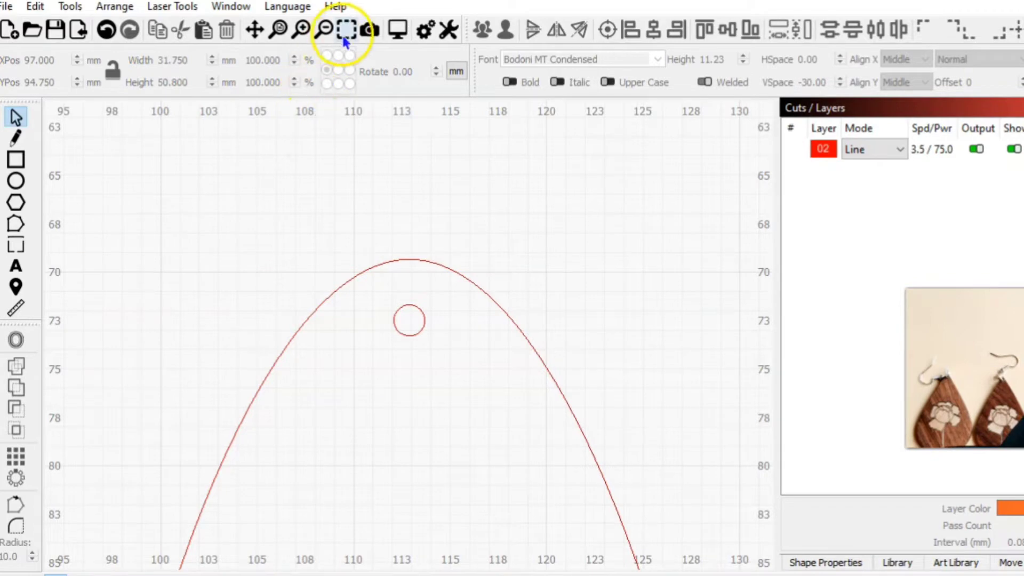
Group the egg outline with its hanging hole.
{"action": "left_click", "coordinate": [375, 263]}
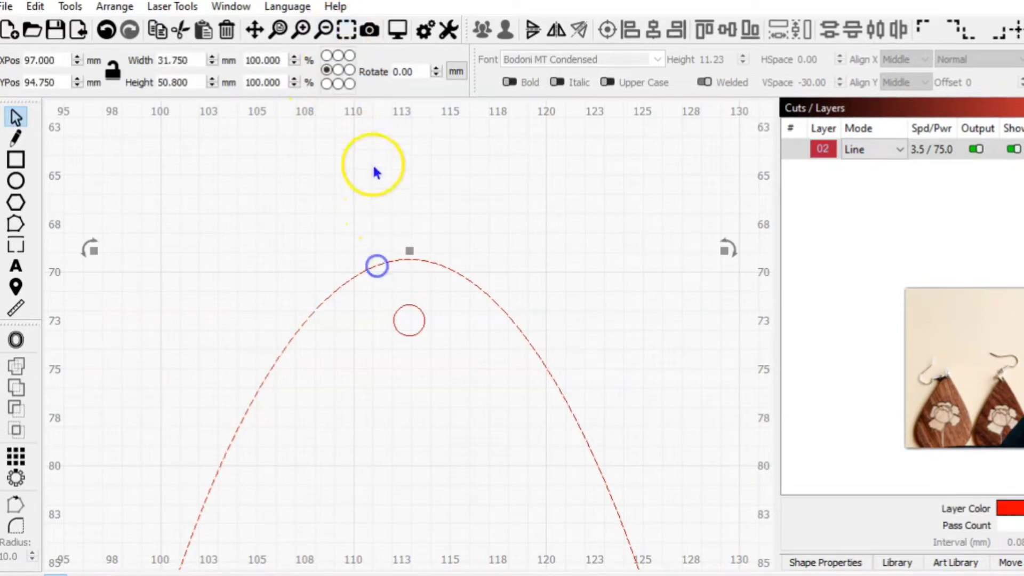
{"action": "left_click", "coordinate": [347, 29]}
{"action": "left_click", "coordinate": [203, 184]}
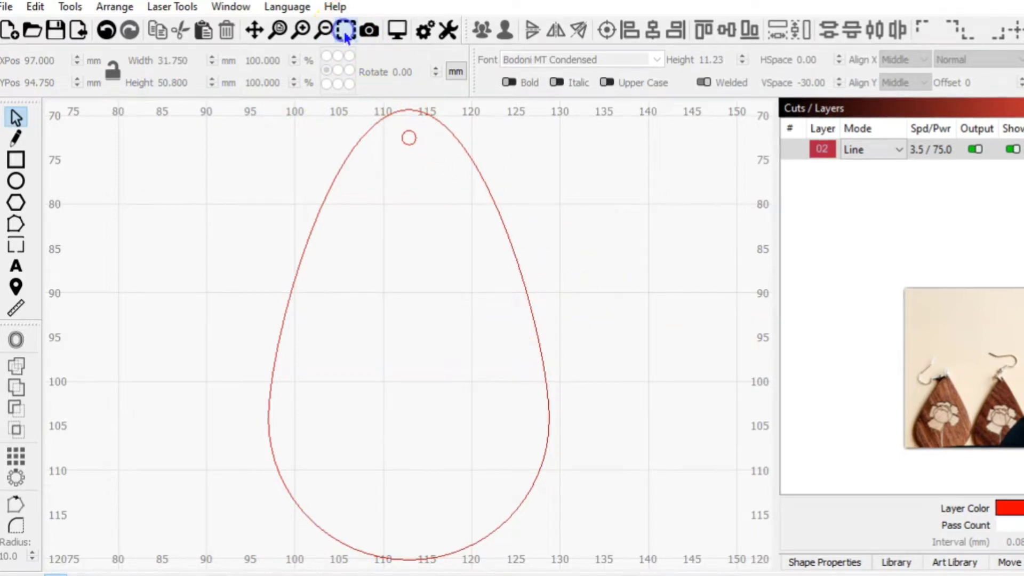
{"action": "left_click", "coordinate": [328, 31]}
{"action": "left_click_drag", "start_coordinate": [551, 331], "coordinate": [278, 145]}
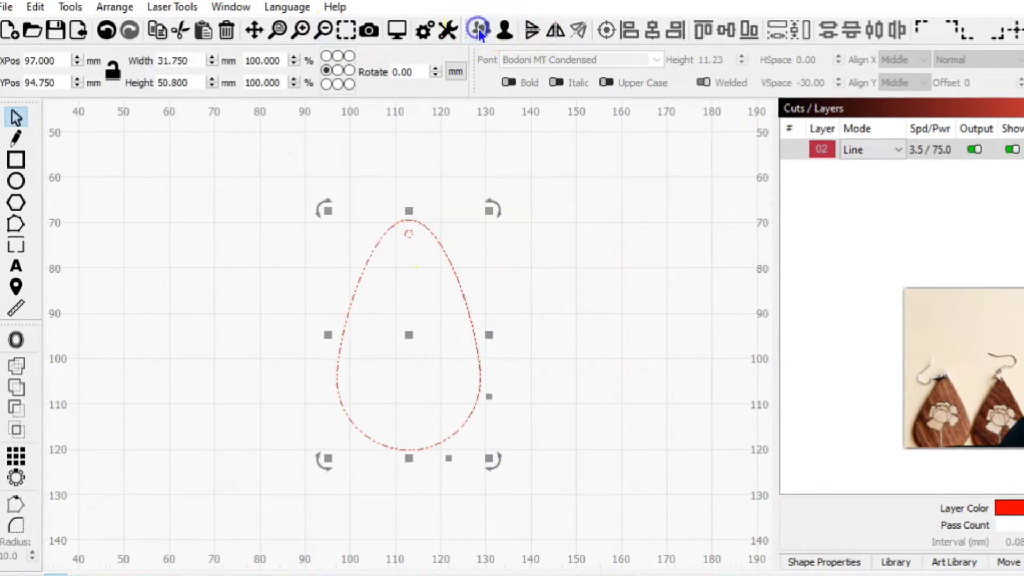
{"action": "left_click", "coordinate": [234, 235]}
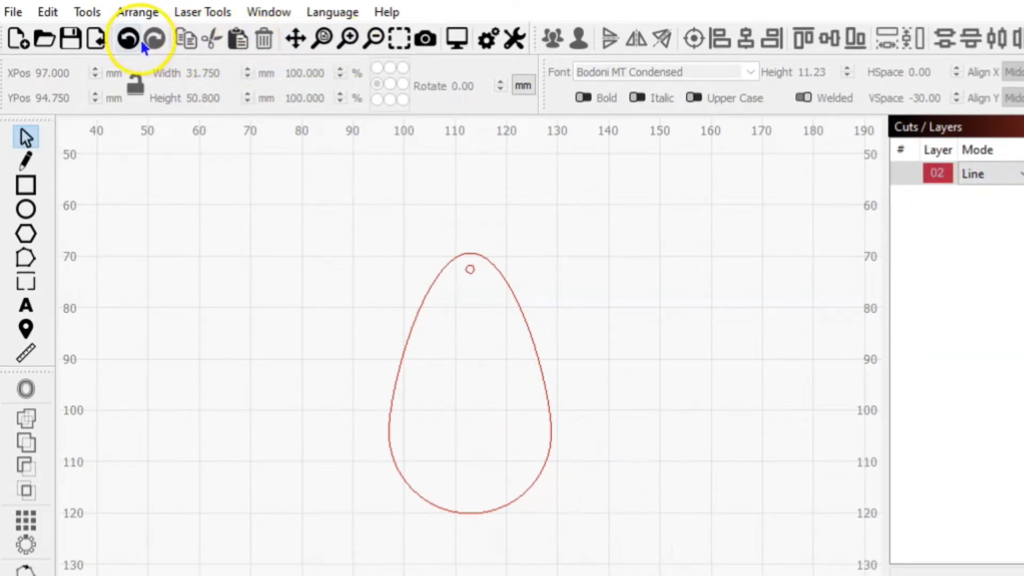
Draw an ellipse about 48 by 43 mm in the empty workspace to the right of the egg earring.
{"action": "left_click", "coordinate": [373, 43]}
{"action": "left_click", "coordinate": [372, 43]}
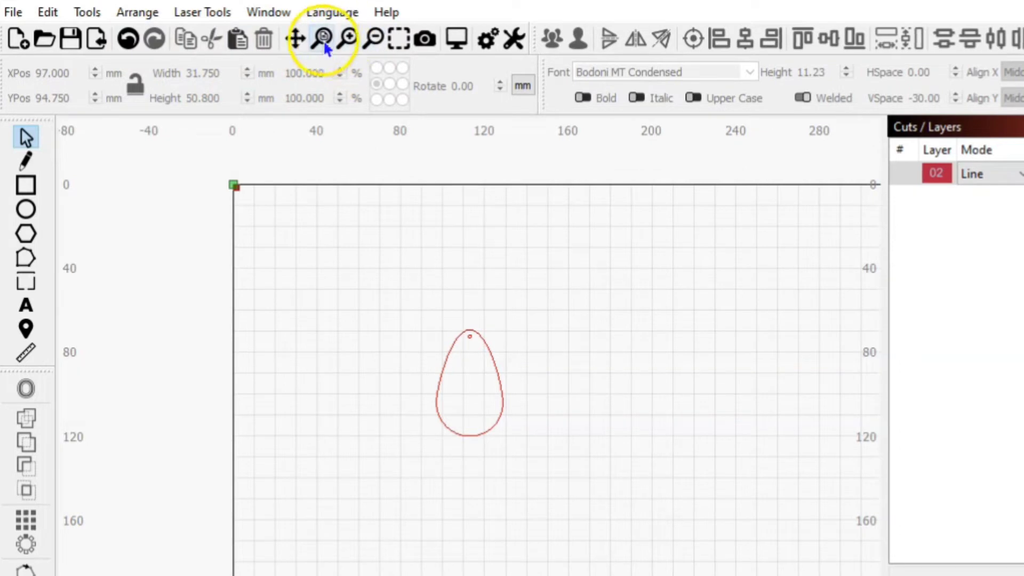
{"action": "left_click", "coordinate": [295, 39]}
{"action": "left_click_drag", "start_coordinate": [499, 330], "coordinate": [295, 318]}
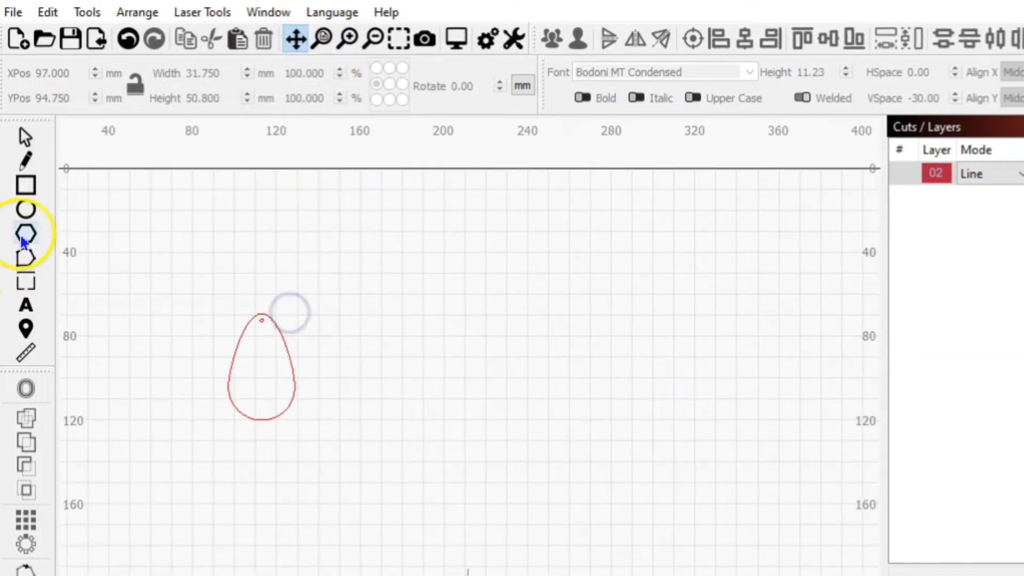
{"action": "left_click", "coordinate": [26, 210]}
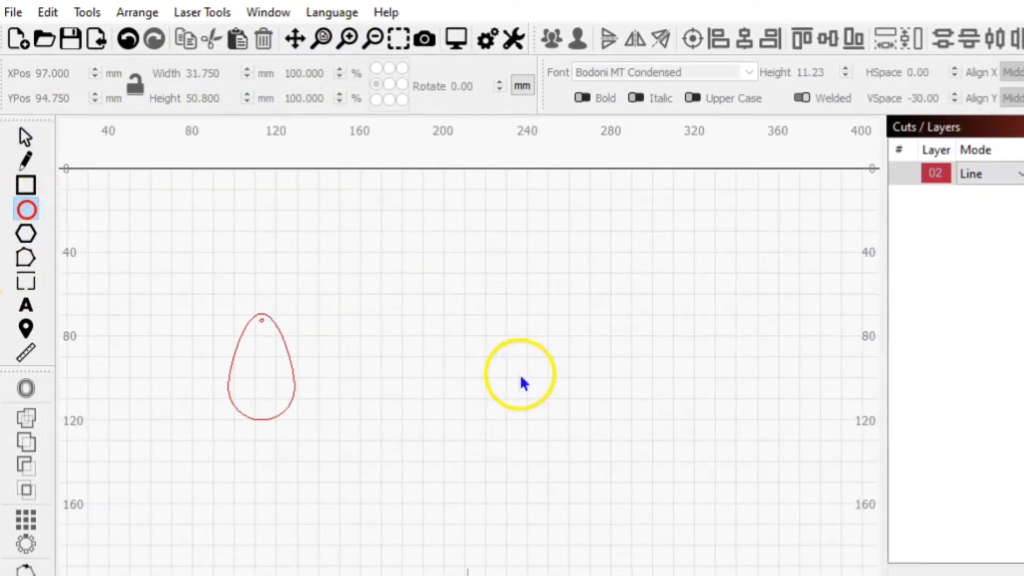
{"action": "left_click_drag", "start_coordinate": [498, 370], "coordinate": [598, 460]}
{"action": "left_click", "coordinate": [26, 138]}
Switch the units to inches and set the ellipse's width and height to 1.25 in each.
{"action": "left_click_drag", "start_coordinate": [229, 75], "coordinate": [181, 73]}
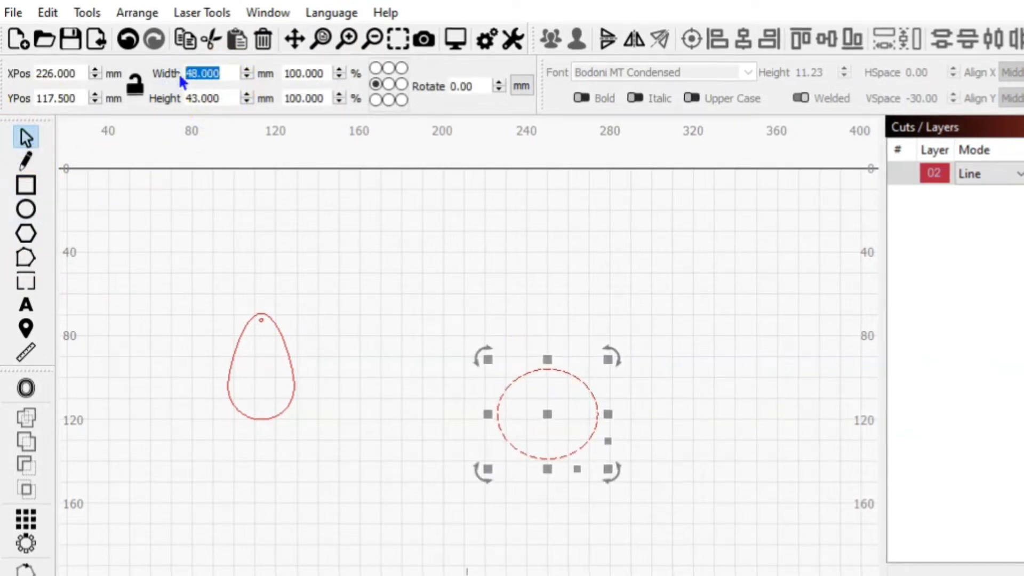
{"action": "left_click", "coordinate": [521, 86]}
{"action": "left_click_drag", "start_coordinate": [224, 70], "coordinate": [165, 65]}
{"action": "type", "text": "1.25"}
{"action": "key", "text": "Tab"}
{"action": "type", "text": "1.25"}
{"action": "key", "text": "Tab"}
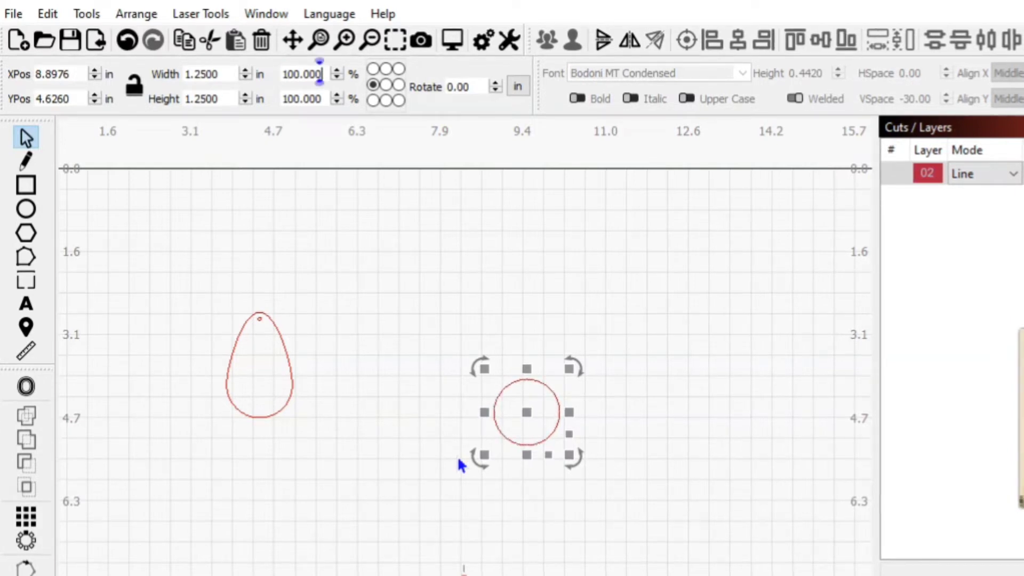
{"action": "left_click", "coordinate": [528, 410]}
{"action": "left_click_drag", "start_coordinate": [529, 410], "coordinate": [591, 410]}
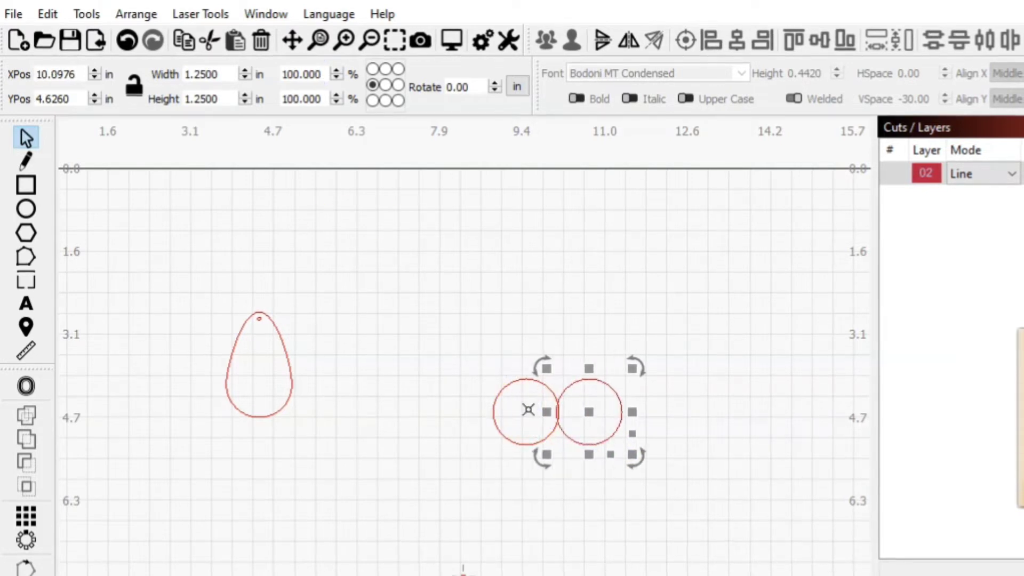
{"action": "key", "text": "Up"}
{"action": "key", "text": "Up"}
{"action": "key", "text": "Up"}
{"action": "key", "text": "Up"}
{"action": "key", "text": "Up"}
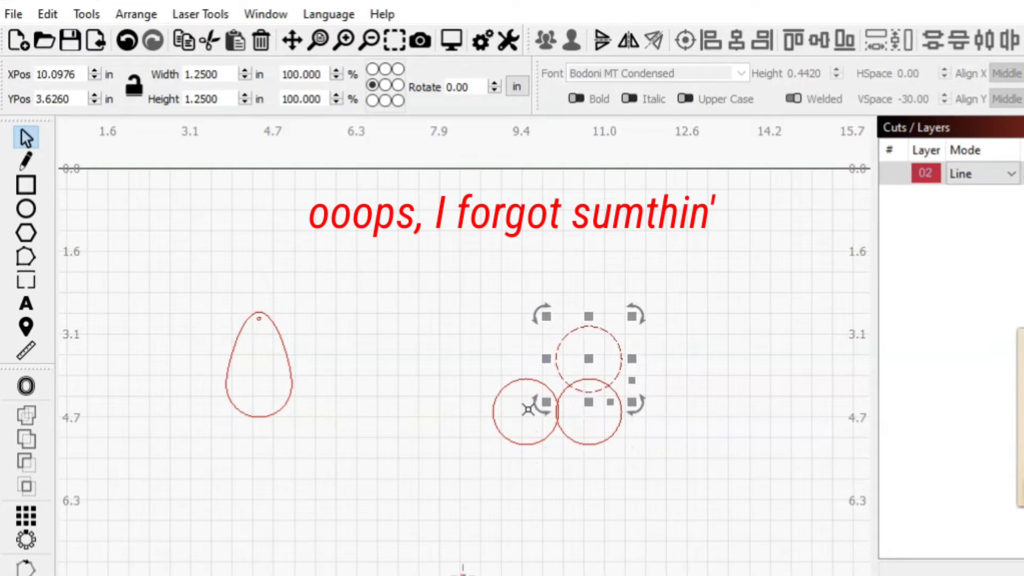
{"action": "key", "text": "Down"}
{"action": "key", "text": "Down"}
{"action": "key", "text": "Down"}
{"action": "key", "text": "Down"}
{"action": "key", "text": "Down"}
{"action": "key", "text": "Down"}
{"action": "key", "text": "Down"}
{"action": "key", "text": "Down"}
{"action": "key", "text": "Down"}
{"action": "key", "text": "Down"}
{"action": "key", "text": "Down"}
{"action": "key", "text": "Down"}
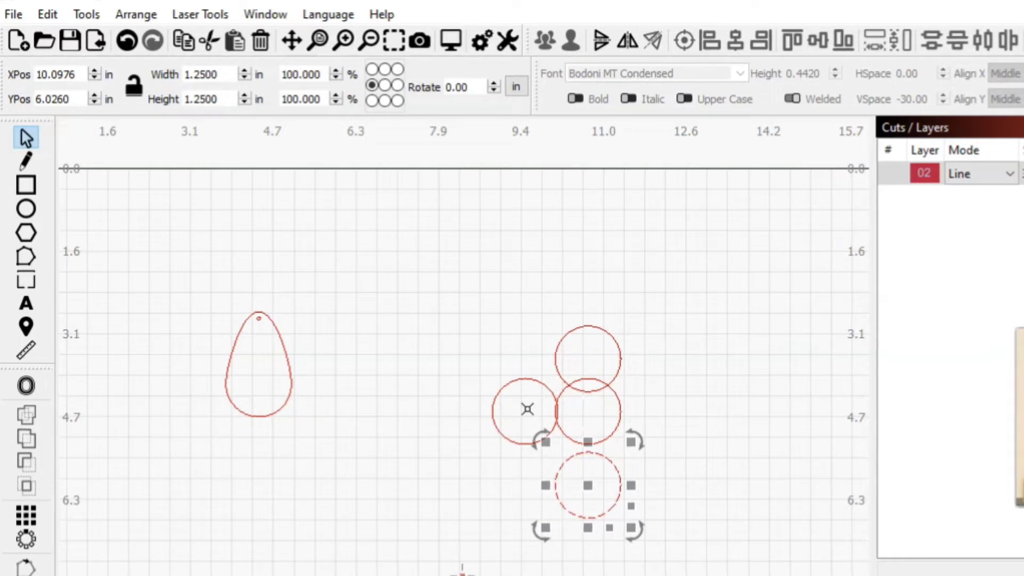
{"action": "left_click", "coordinate": [452, 412]}
{"action": "left_click_drag", "start_coordinate": [620, 468], "coordinate": [582, 359]}
{"action": "key", "text": "Delete"}
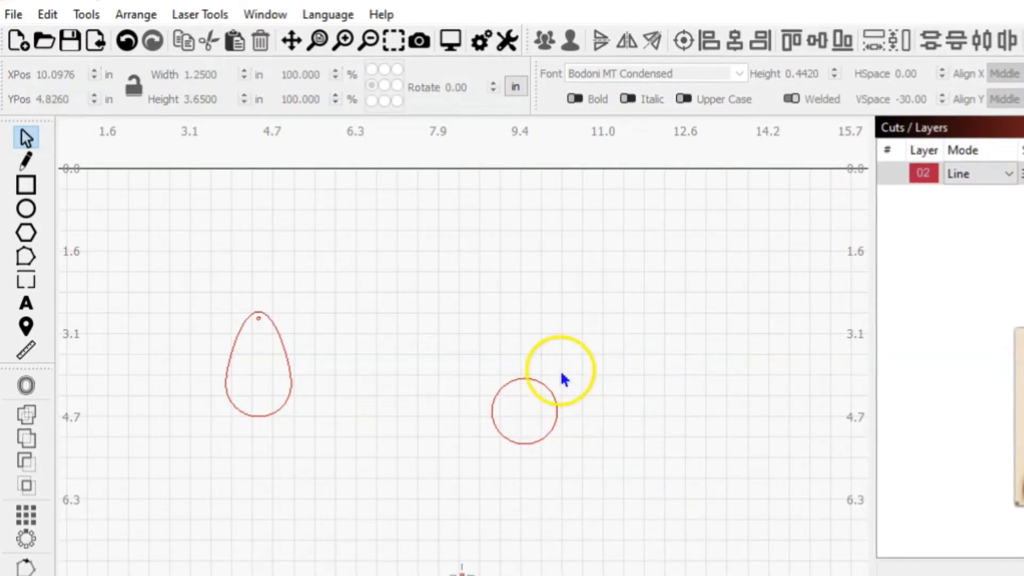
Offset the 1.25 in circle inward by 0.0625 in with round corners, keeping the original circle.
{"action": "left_click", "coordinate": [548, 383]}
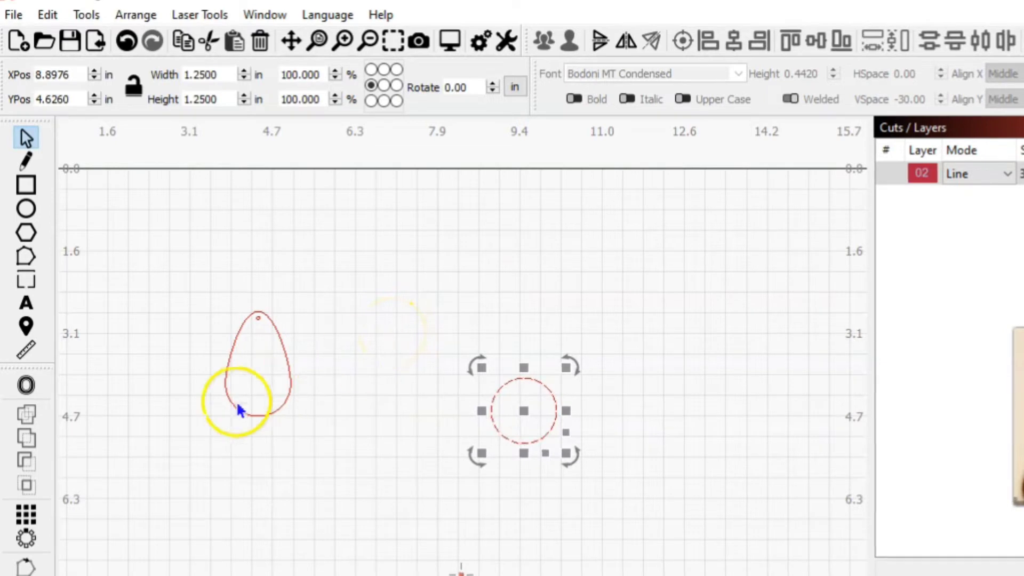
{"action": "left_click", "coordinate": [25, 384]}
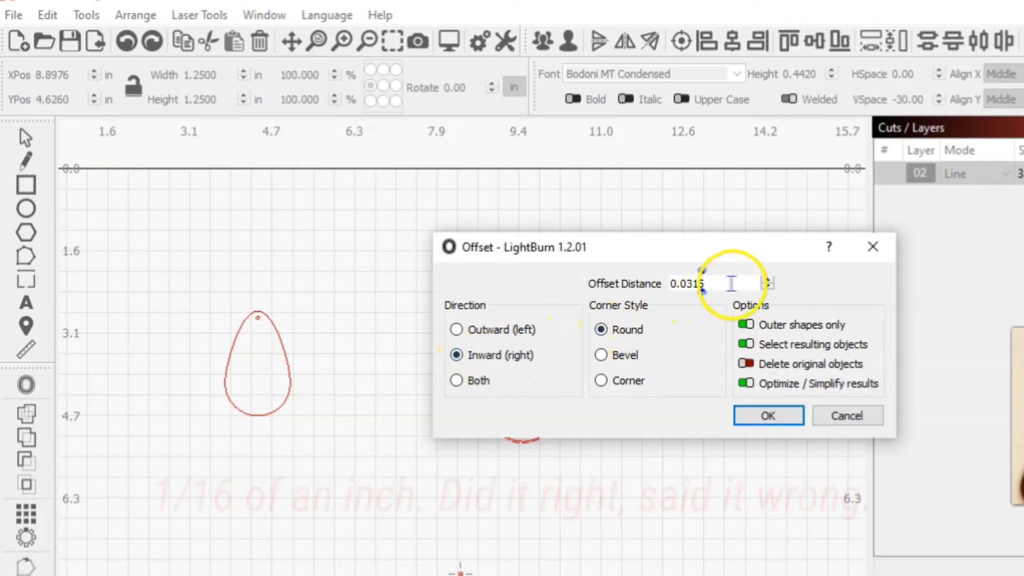
{"action": "left_click_drag", "start_coordinate": [725, 285], "coordinate": [658, 277]}
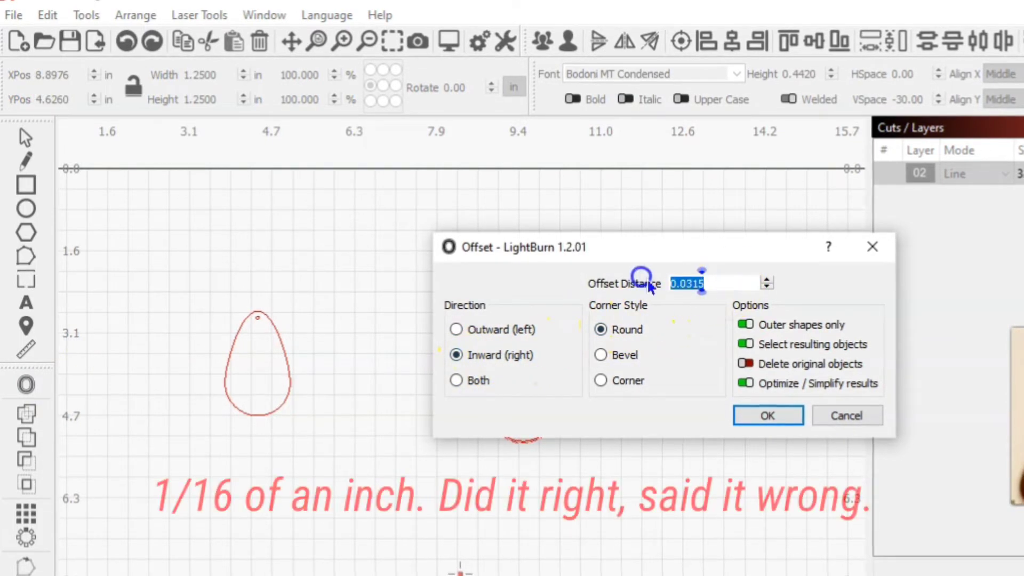
{"action": "type", "text": ".0"}
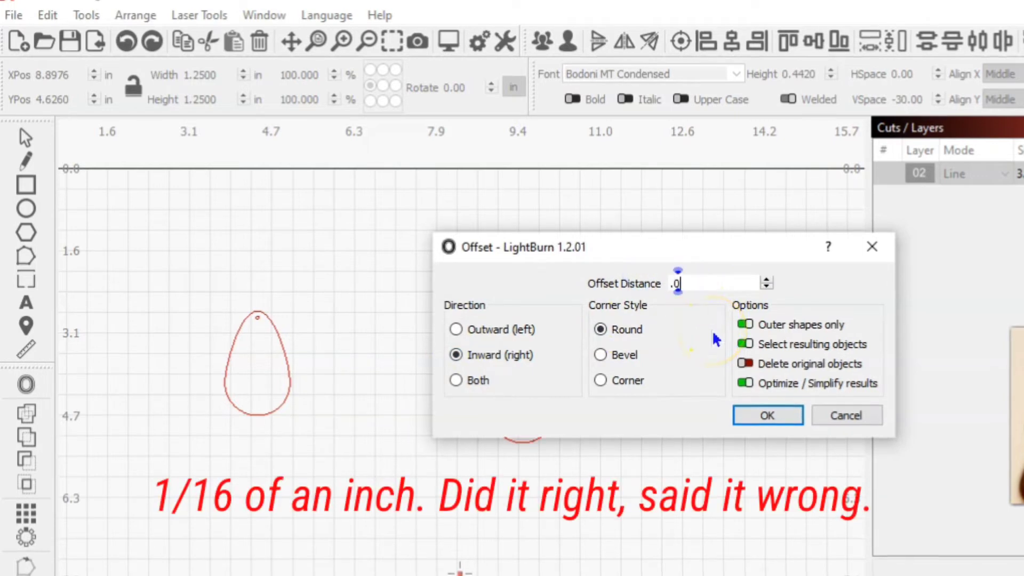
{"action": "type", "text": "625"}
{"action": "left_click", "coordinate": [766, 415]}
{"action": "left_click", "coordinate": [693, 425]}
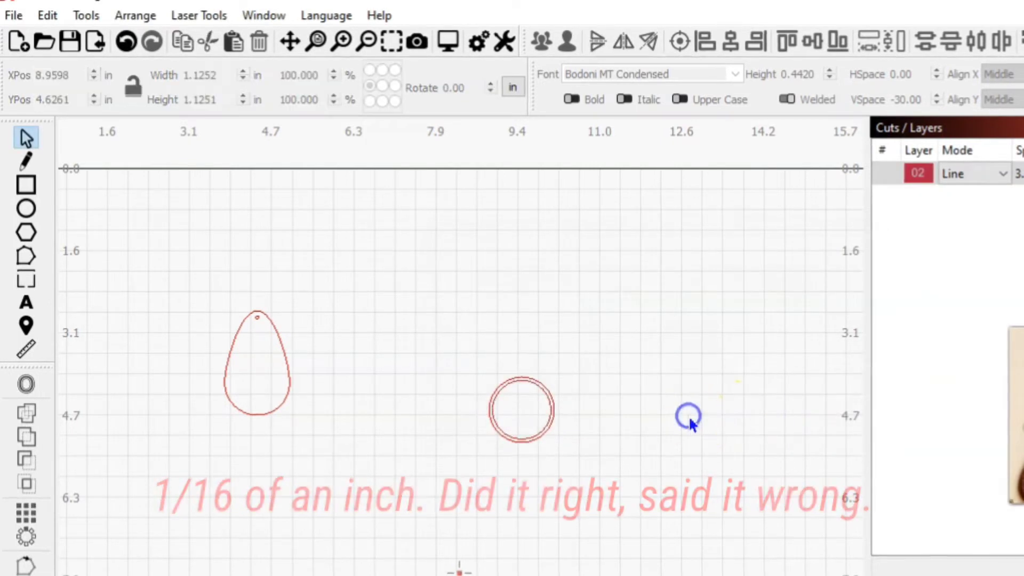
Group the outer and inner circles into one ring.
{"action": "left_click", "coordinate": [521, 394]}
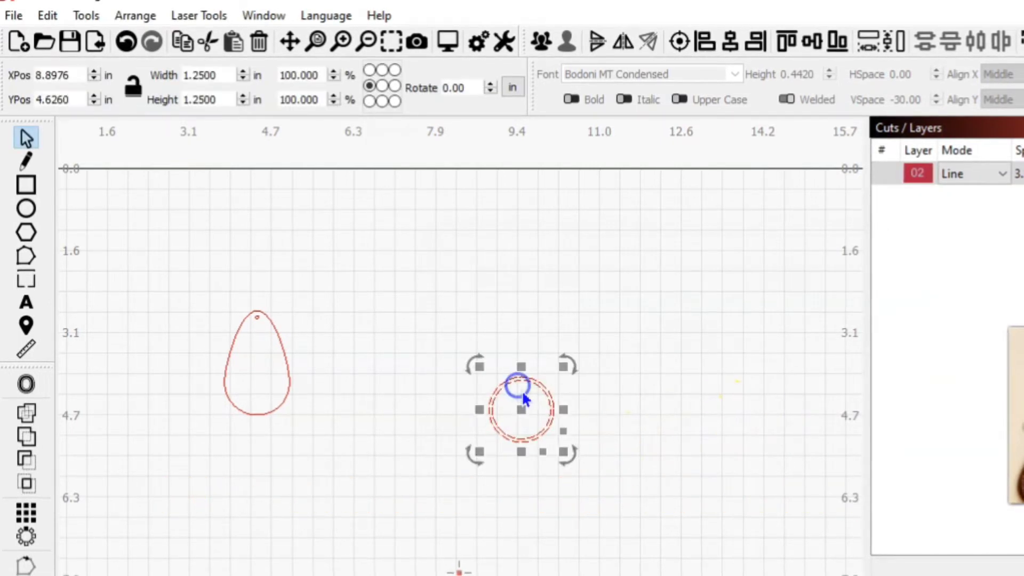
{"action": "left_click", "coordinate": [540, 47]}
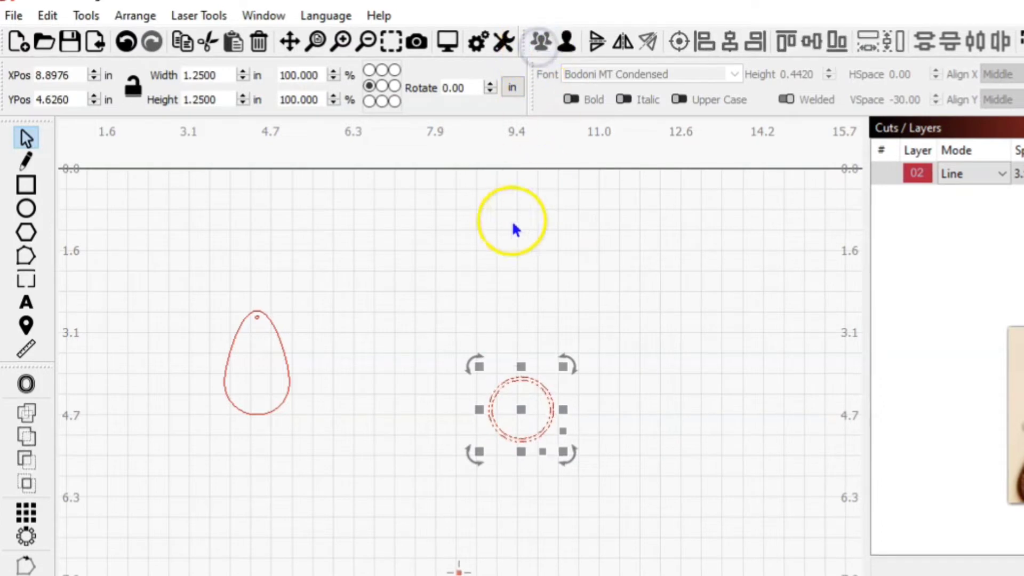
{"action": "left_click", "coordinate": [477, 269]}
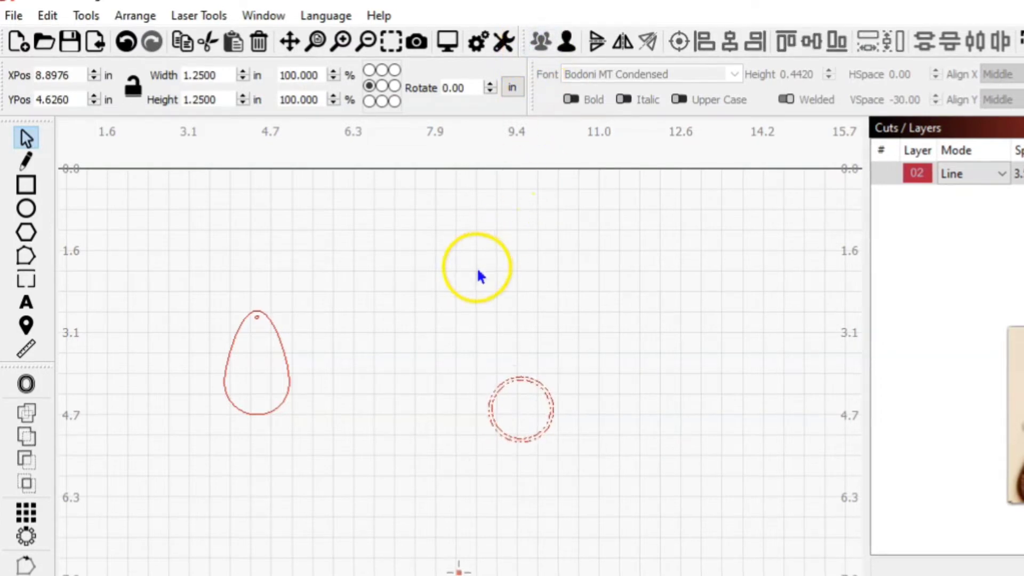
Duplicate the ring to the right at X 10.2976 in and place another copy above it at Y 3.8260 in.
{"action": "left_click", "coordinate": [545, 431]}
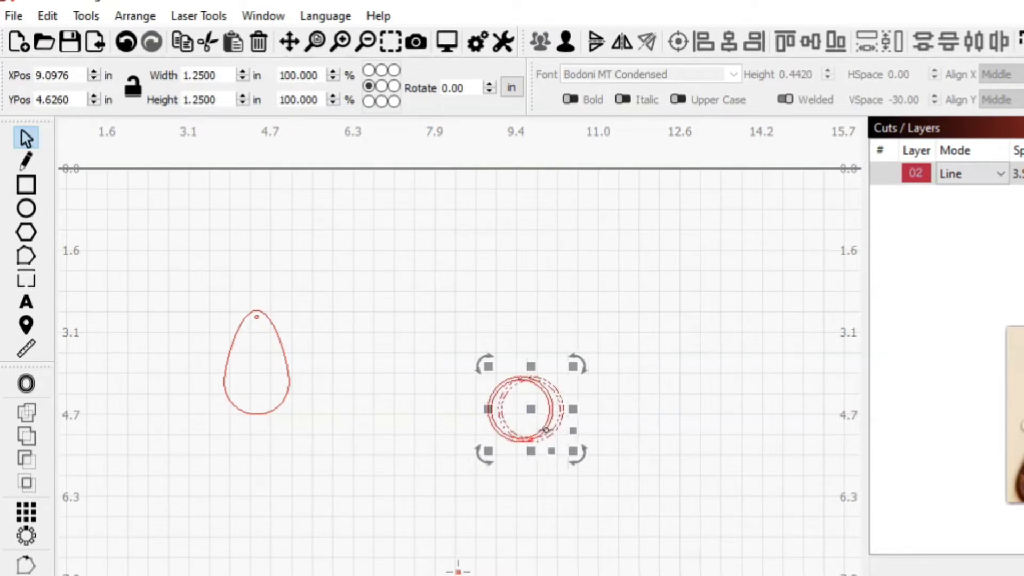
{"action": "key", "text": "Up"}
{"action": "key", "text": "Up"}
{"action": "key", "text": "Up"}
{"action": "key", "text": "Up"}
{"action": "key", "text": "Up"}
{"action": "key", "text": "Up"}
{"action": "key", "text": "Up"}
{"action": "key", "text": "Up"}
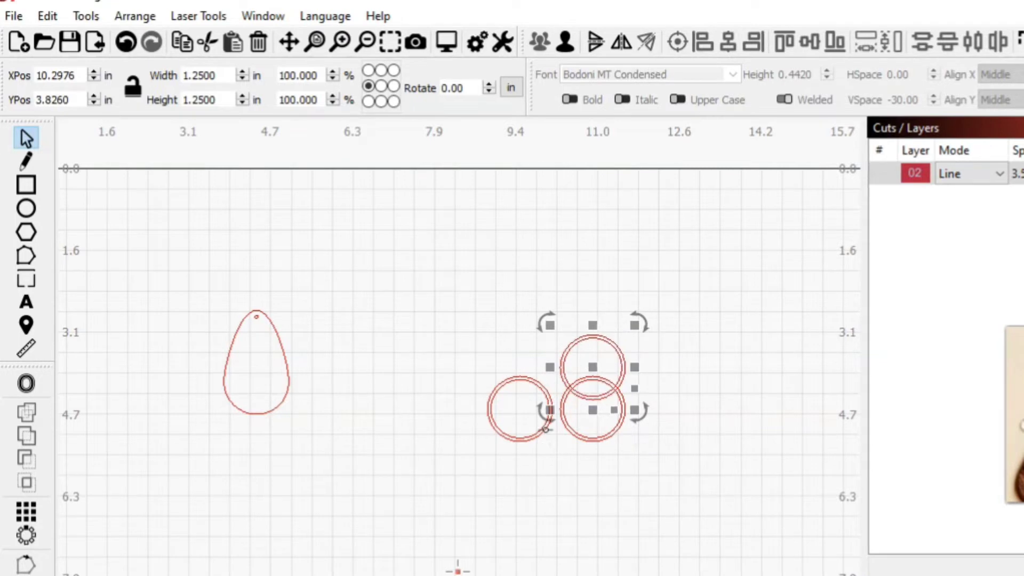
Place another copy of the ring below the middle one at X 10.2976, Y 6.0260 in.
{"action": "key", "text": "Down"}
{"action": "key", "text": "Down"}
{"action": "key", "text": "Down"}
{"action": "key", "text": "Down"}
{"action": "key", "text": "Down"}
{"action": "key", "text": "Down"}
{"action": "key", "text": "Down"}
{"action": "key", "text": "Down"}
{"action": "key", "text": "Down"}
{"action": "key", "text": "Down"}
{"action": "key", "text": "Down"}
{"action": "key", "text": "Down"}
{"action": "key", "text": "Down"}
{"action": "key", "text": "Down"}
{"action": "key", "text": "Down"}
{"action": "key", "text": "Down"}
{"action": "key", "text": "Down"}
{"action": "key", "text": "Down"}
{"action": "key", "text": "Down"}
{"action": "key", "text": "Down"}
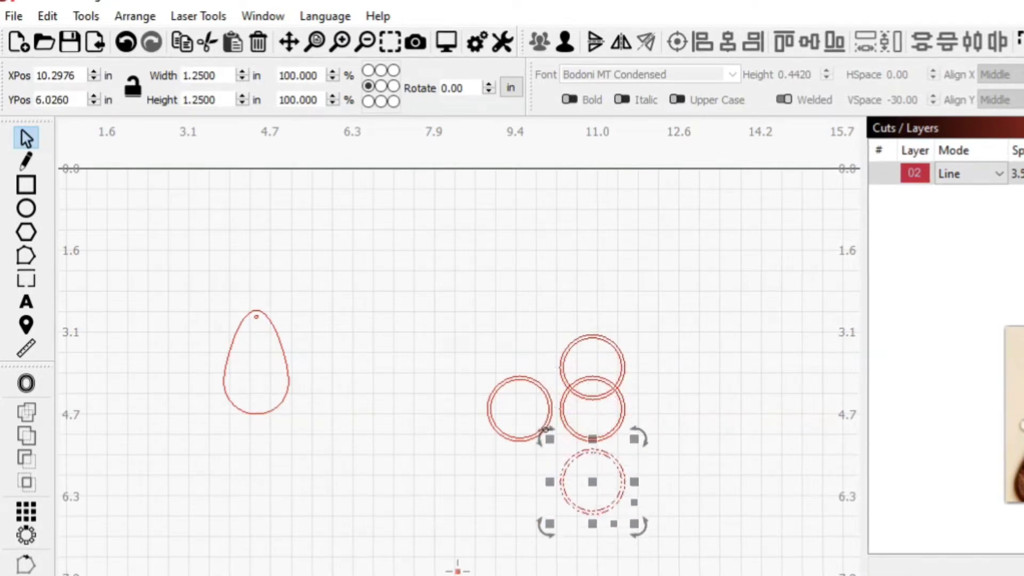
{"action": "left_click", "coordinate": [661, 407]}
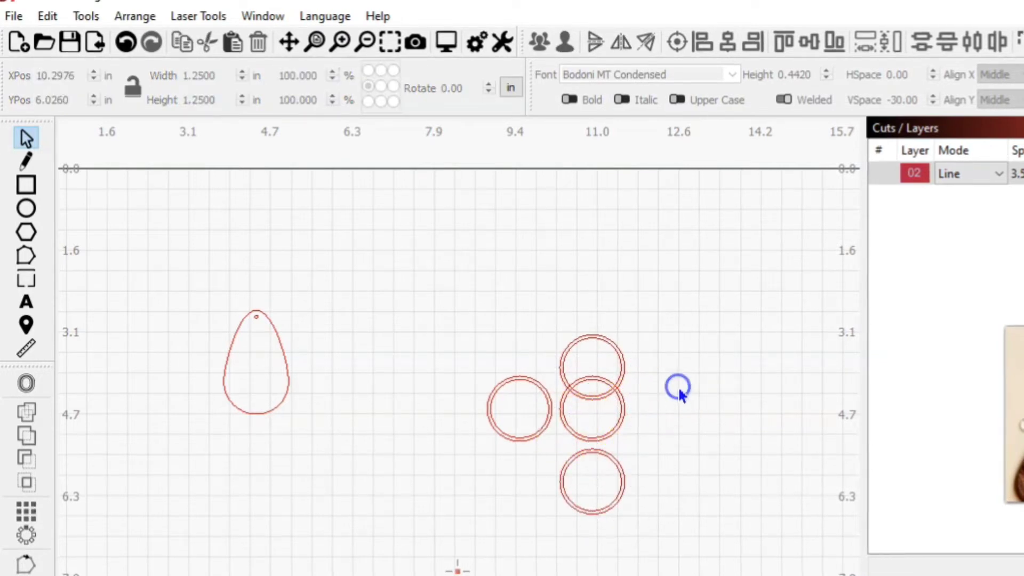
Move the middle ring left until its outer edge meets the outer edge of the original ring.
{"action": "left_click", "coordinate": [565, 420]}
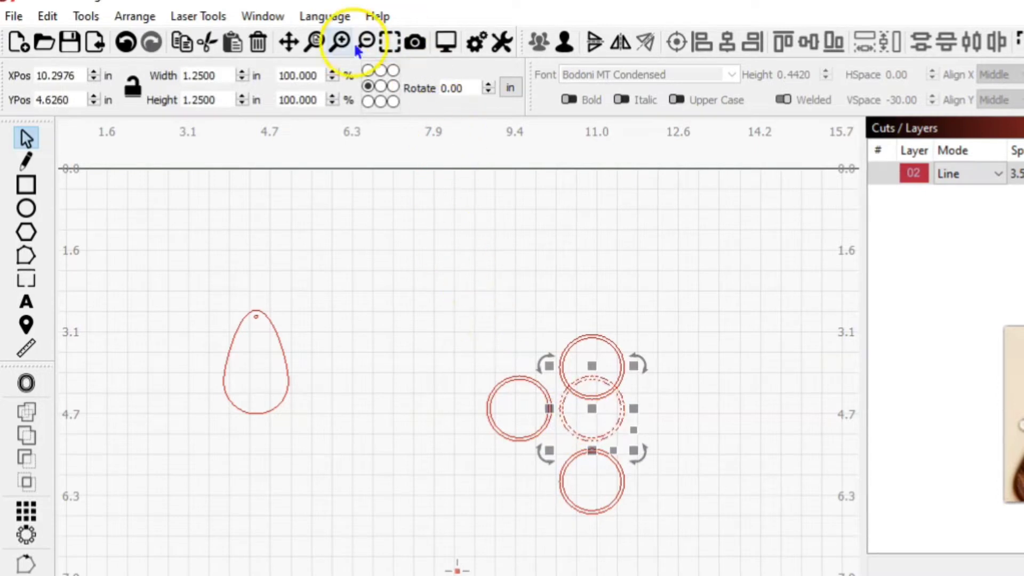
{"action": "left_click", "coordinate": [388, 42]}
{"action": "left_click", "coordinate": [365, 43]}
{"action": "left_click", "coordinate": [365, 42]}
{"action": "left_click", "coordinate": [365, 42]}
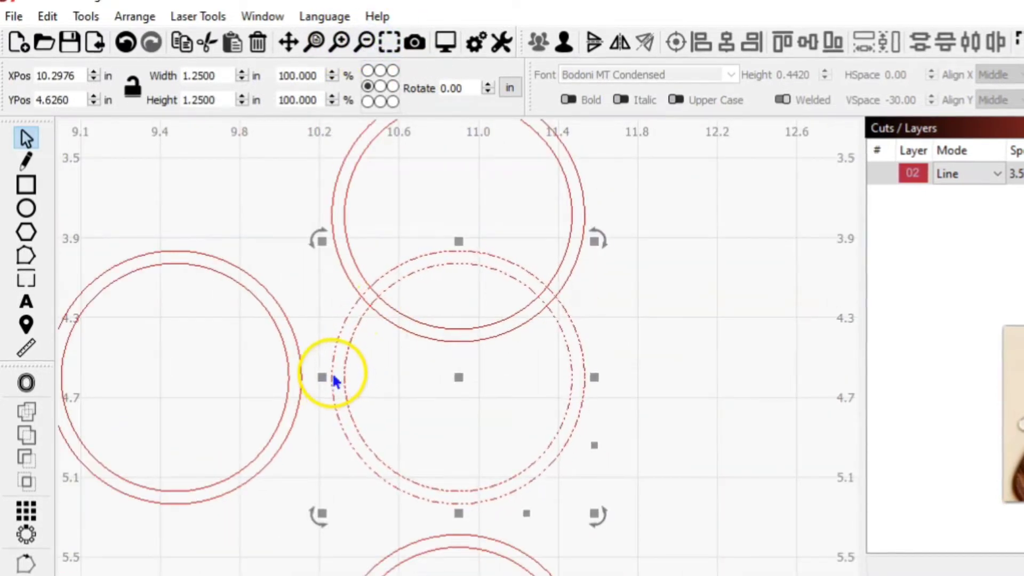
{"action": "left_click_drag", "start_coordinate": [331, 377], "coordinate": [303, 382]}
{"action": "left_click", "coordinate": [146, 352]}
Select the original and middle rings together and align them level with each other.
{"action": "left_click", "coordinate": [279, 418]}
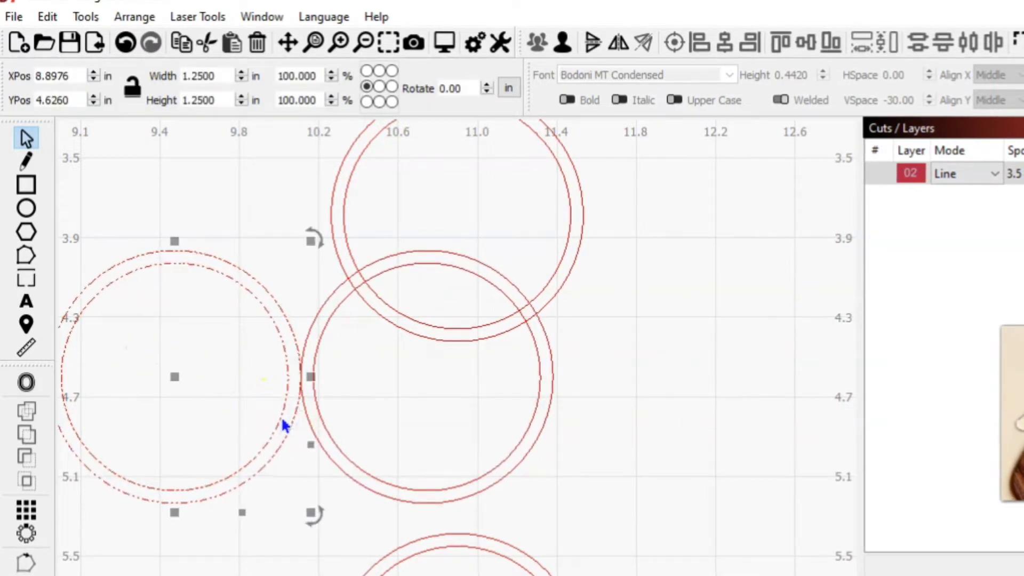
{"action": "left_click", "coordinate": [350, 461], "text": "shift"}
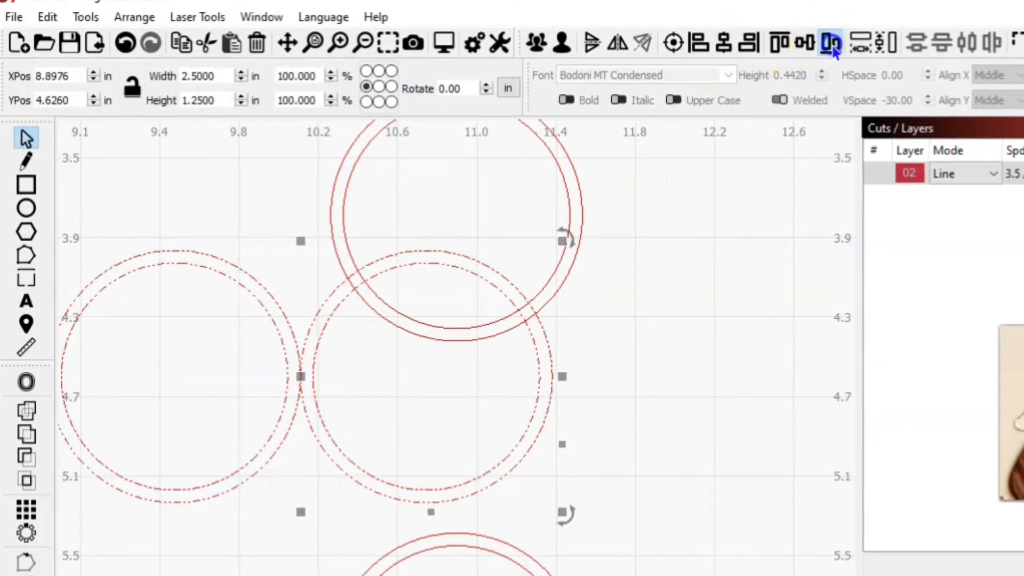
{"action": "left_click", "coordinate": [713, 232]}
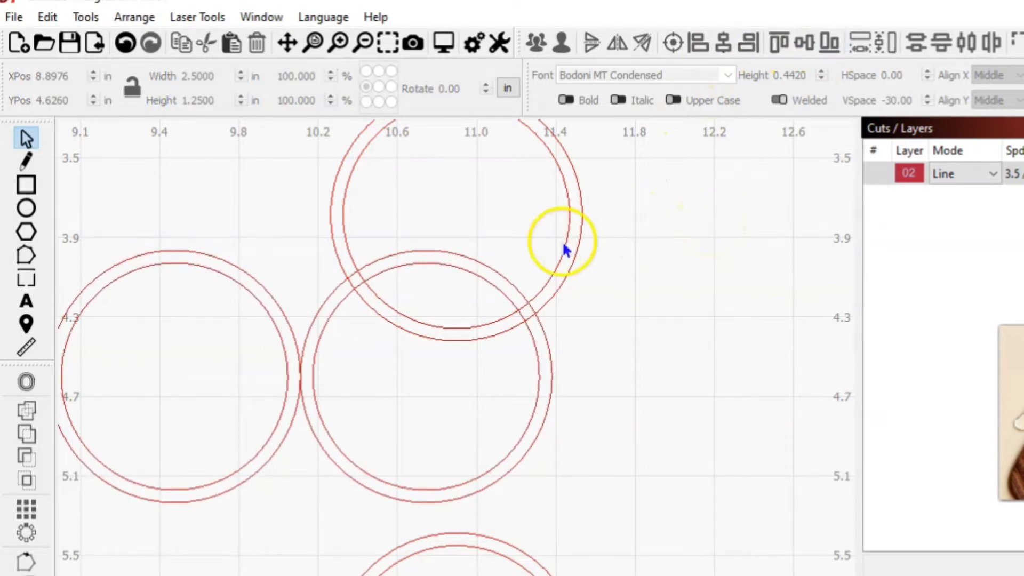
Move the upper and lower rings so their outer edges meet at the point where the two side rings touch.
{"action": "left_click", "coordinate": [458, 340]}
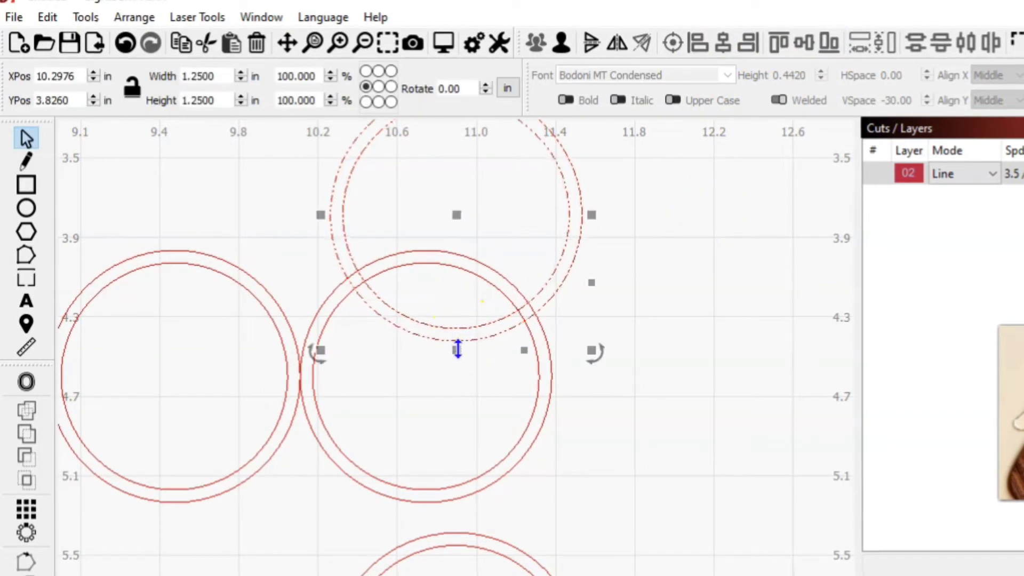
{"action": "left_click_drag", "start_coordinate": [456, 341], "coordinate": [299, 376]}
{"action": "left_click", "coordinate": [465, 539]}
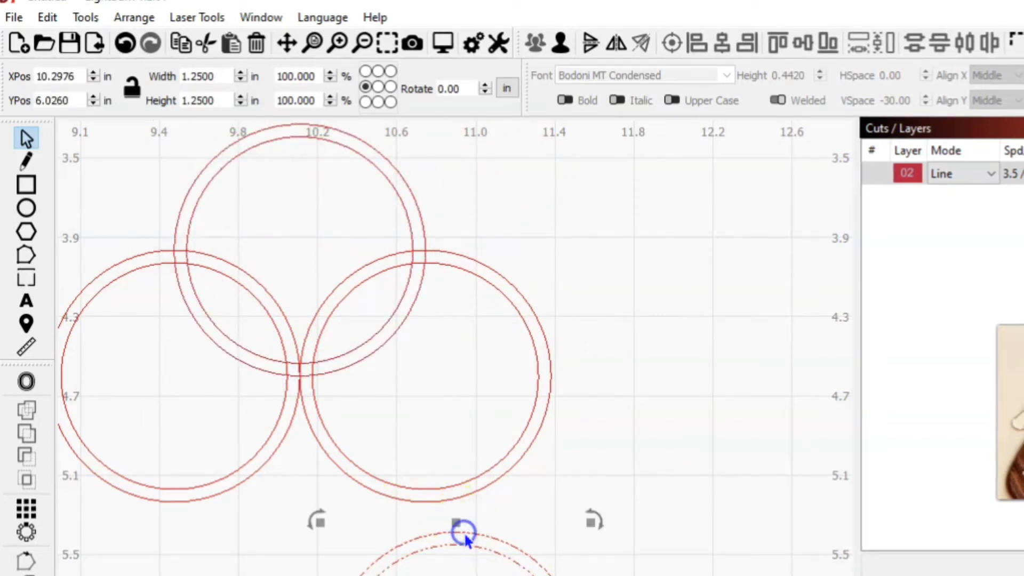
{"action": "left_click", "coordinate": [362, 492]}
{"action": "right_click", "coordinate": [295, 438]}
{"action": "left_click", "coordinate": [462, 537]}
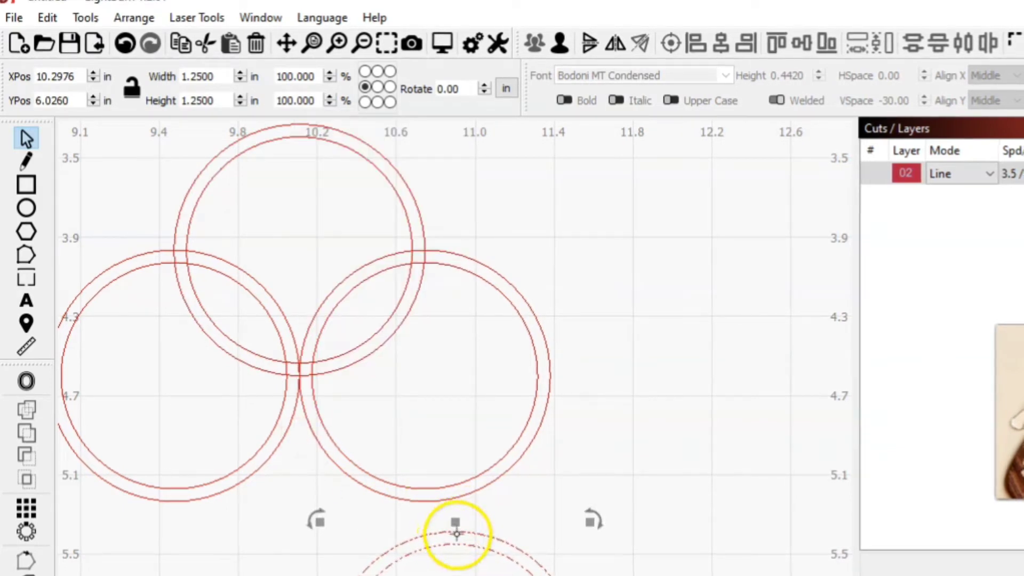
{"action": "left_click_drag", "start_coordinate": [455, 533], "coordinate": [295, 376]}
{"action": "left_click", "coordinate": [621, 318]}
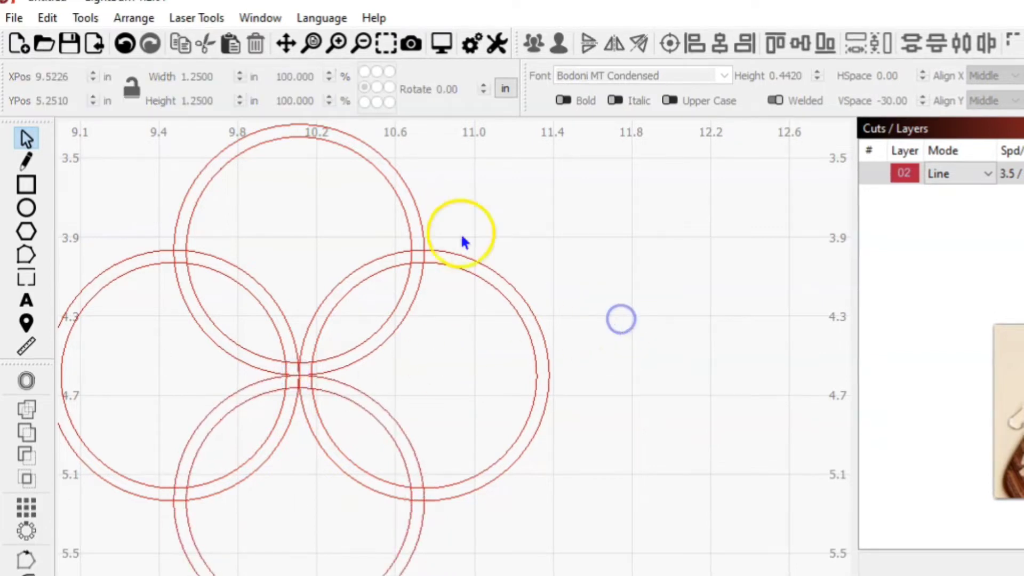
Select the upper and lower rings together and align them on a common vertical centre line.
{"action": "left_click", "coordinate": [408, 192]}
{"action": "left_click", "coordinate": [417, 466], "text": "shift"}
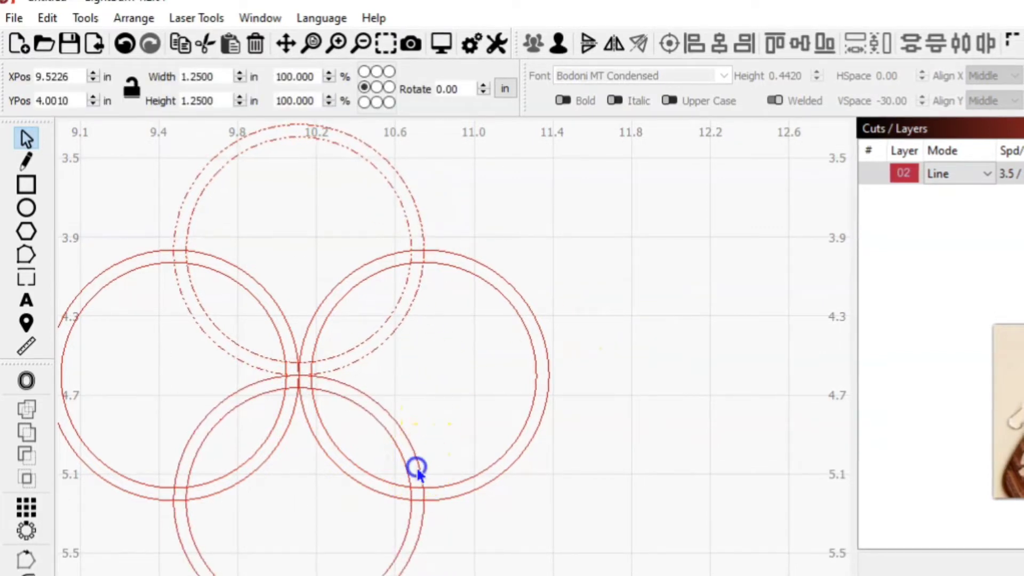
{"action": "left_click", "coordinate": [716, 40]}
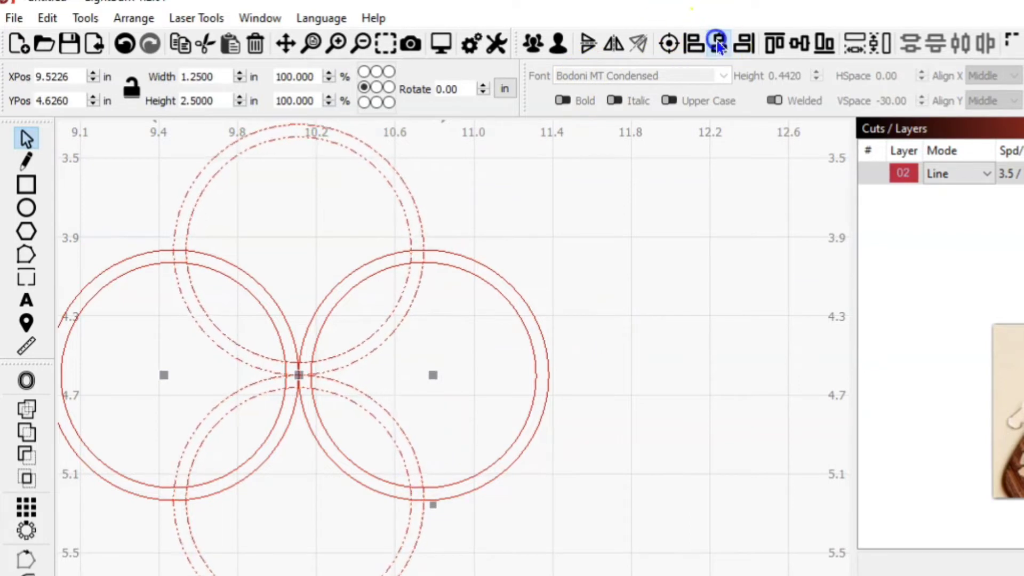
{"action": "left_click", "coordinate": [557, 206]}
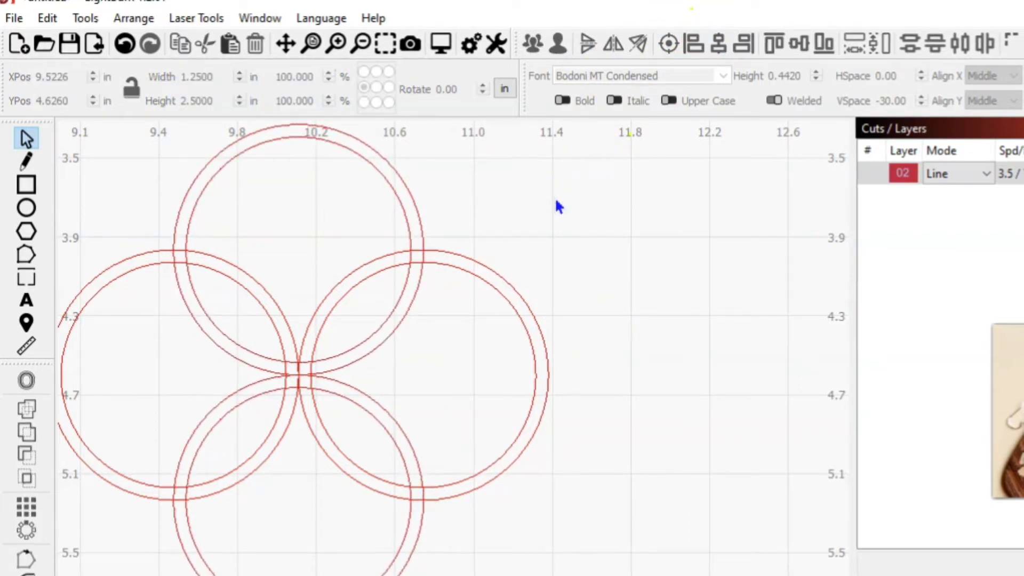
{"action": "left_click", "coordinate": [362, 44]}
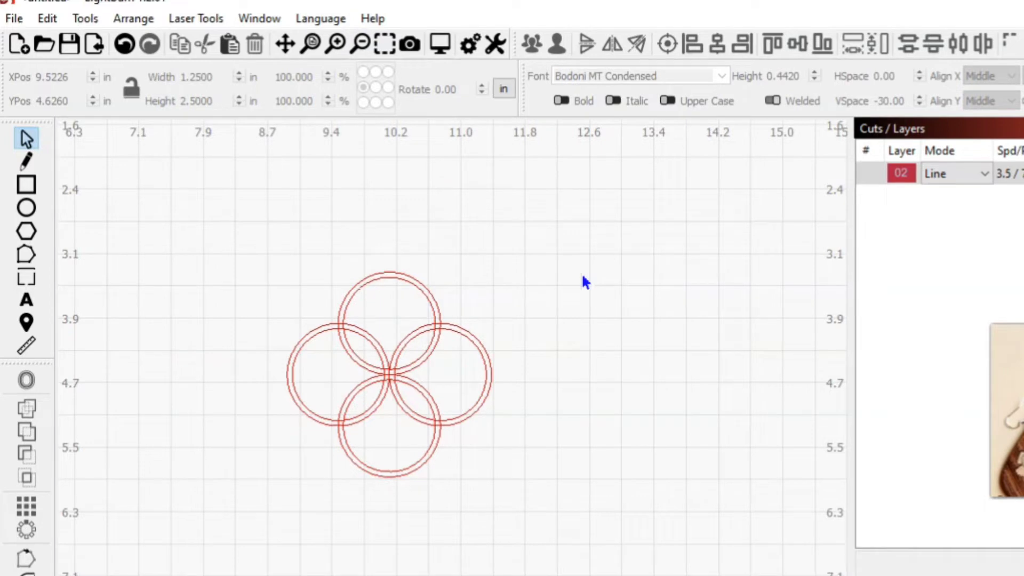
{"action": "left_click", "coordinate": [517, 456]}
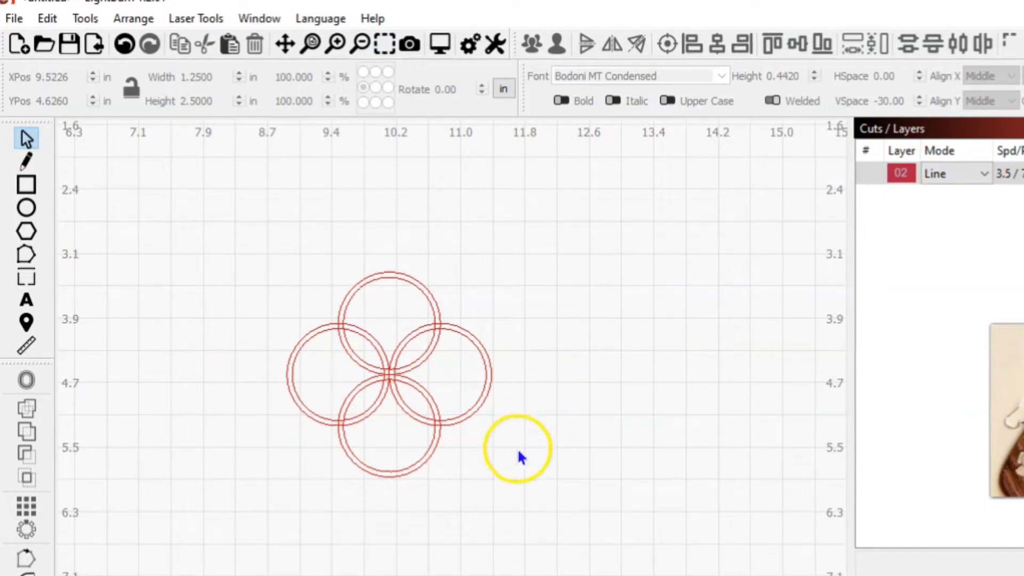
{"action": "left_click", "coordinate": [527, 479]}
{"action": "left_click", "coordinate": [217, 319]}
{"action": "left_click_drag", "start_coordinate": [564, 522], "coordinate": [201, 227]}
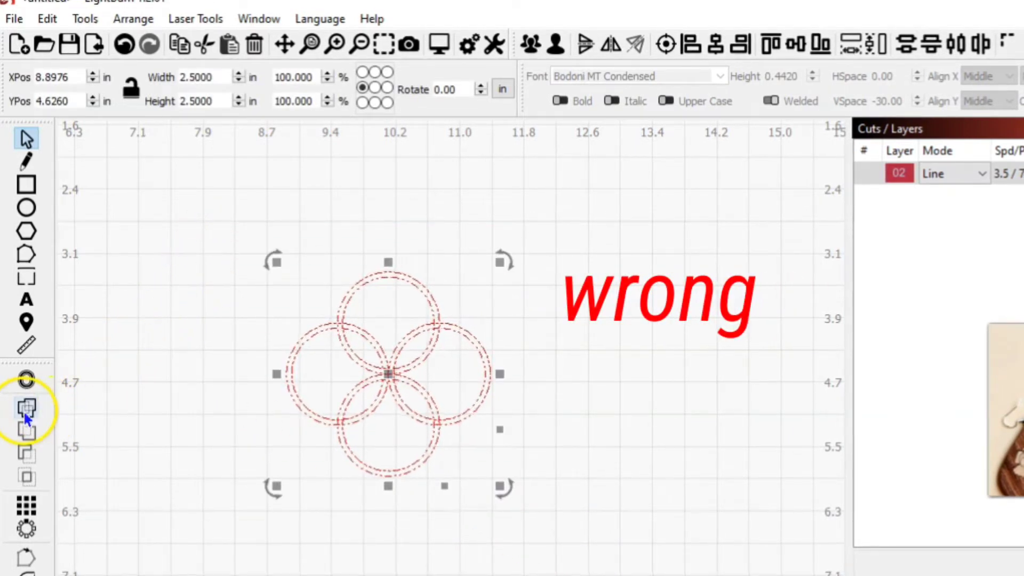
{"action": "left_click", "coordinate": [29, 531]}
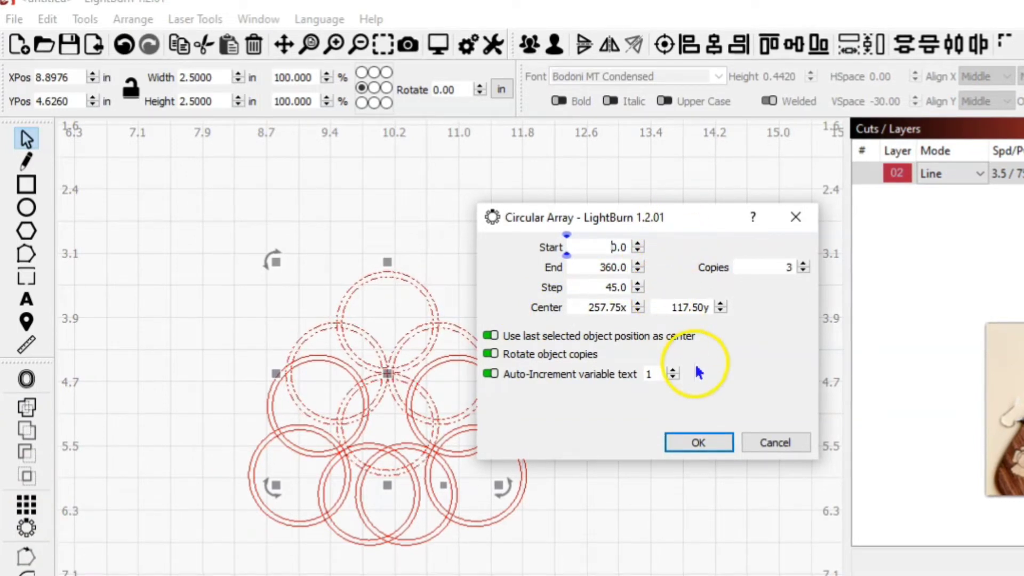
{"action": "left_click", "coordinate": [768, 443]}
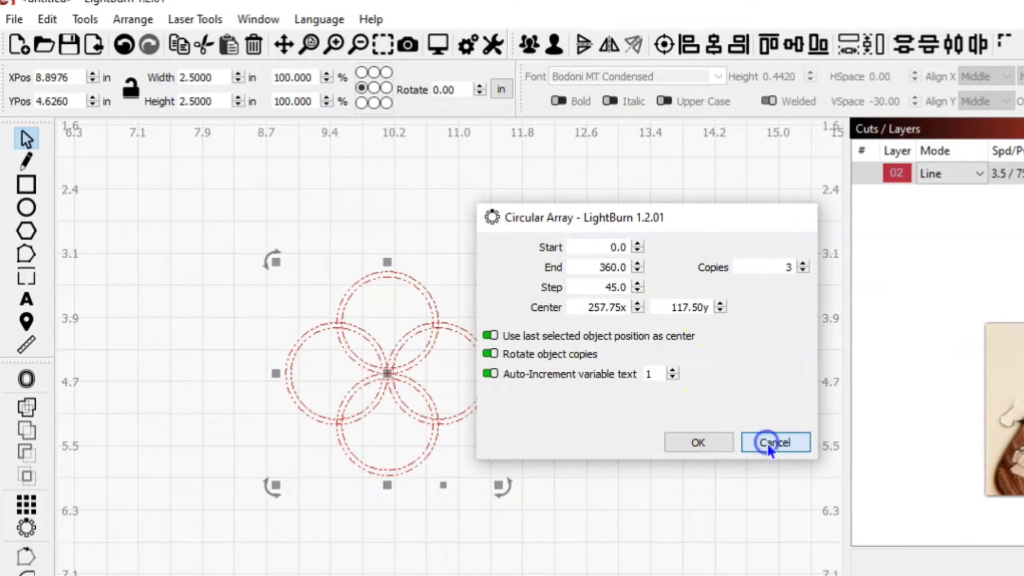
Select all four rings and group them into one object.
{"action": "left_click", "coordinate": [673, 477]}
{"action": "left_click_drag", "start_coordinate": [641, 507], "coordinate": [139, 222]}
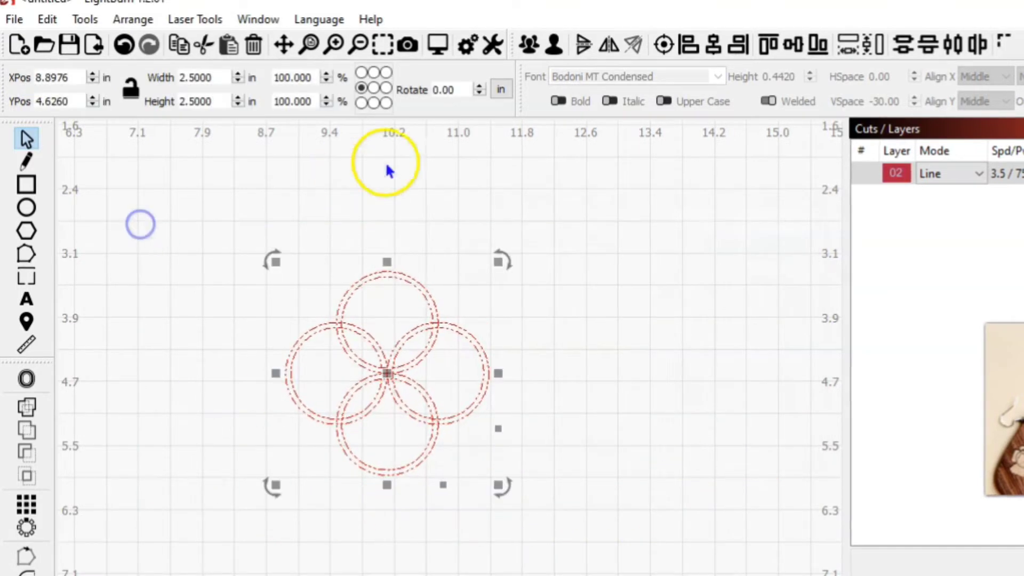
{"action": "left_click", "coordinate": [527, 42]}
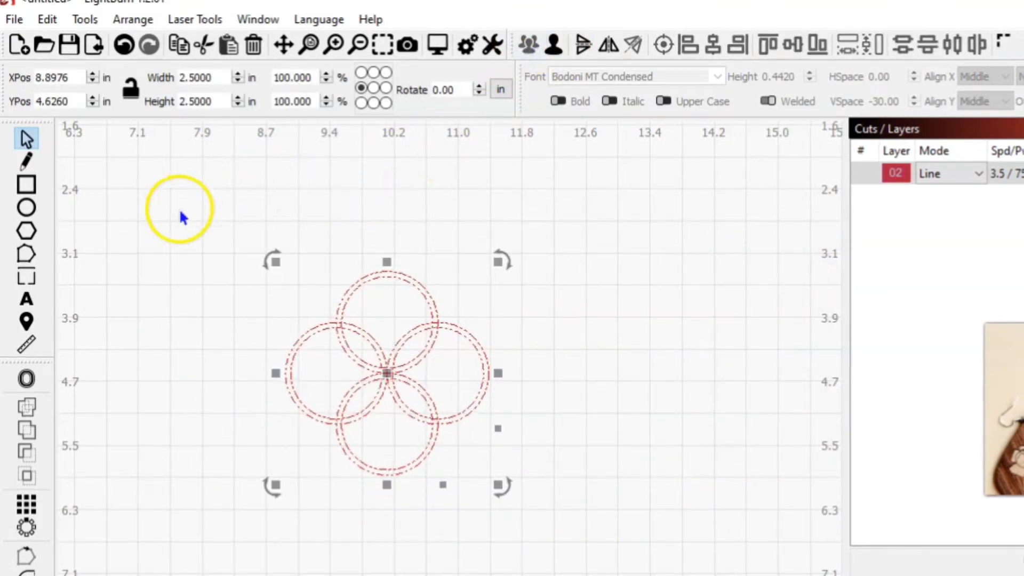
Try different copy counts for a circular array of the grouped rings, including 8 and 7, ending at 3.
{"action": "left_click", "coordinate": [27, 527]}
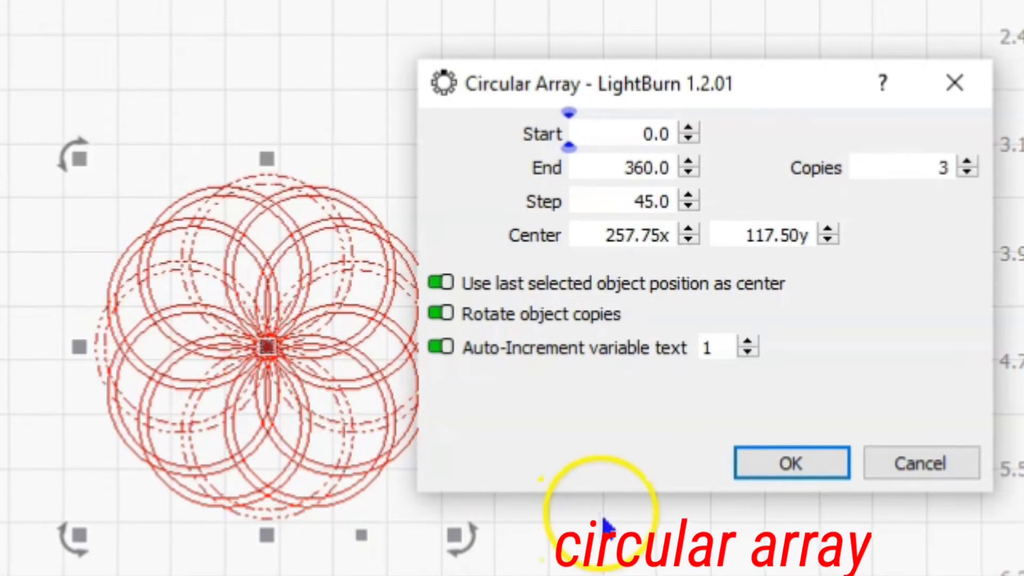
{"action": "left_click", "coordinate": [966, 162]}
{"action": "left_click", "coordinate": [967, 162]}
{"action": "left_click", "coordinate": [967, 162]}
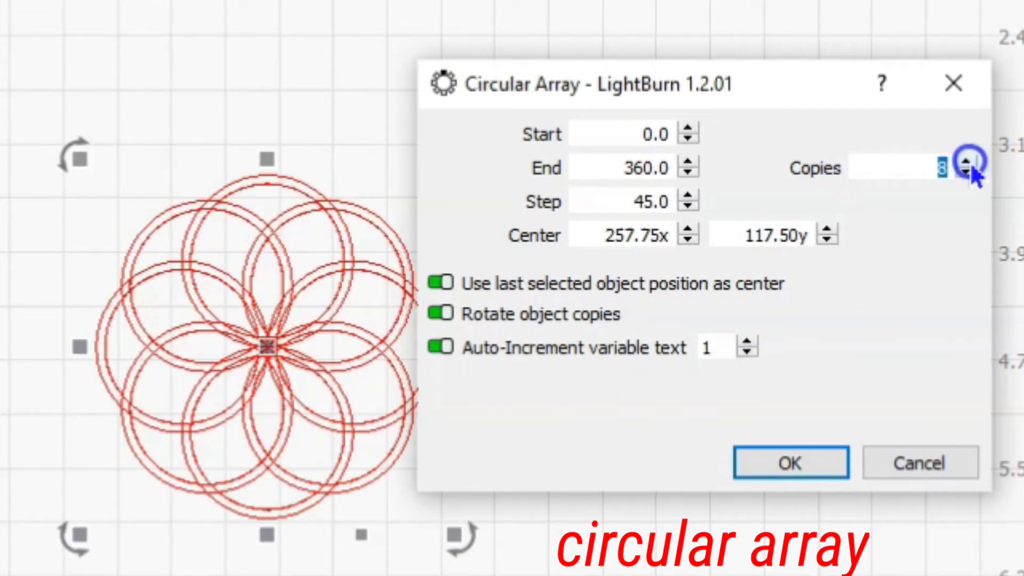
{"action": "left_click", "coordinate": [967, 172]}
{"action": "left_click", "coordinate": [968, 175]}
{"action": "left_click", "coordinate": [968, 175]}
{"action": "left_click", "coordinate": [968, 176]}
{"action": "left_click", "coordinate": [968, 176]}
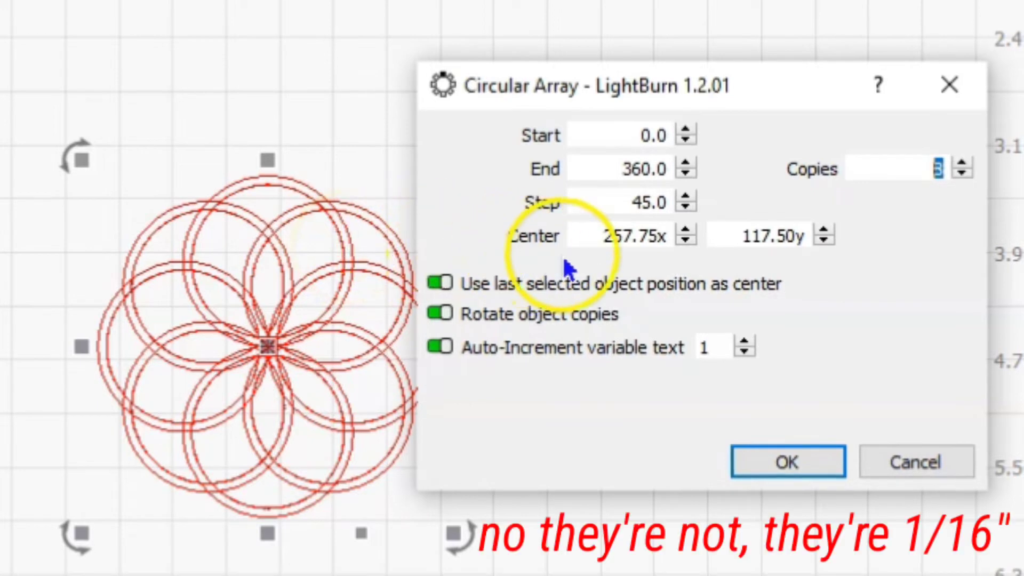
{"action": "left_click", "coordinate": [961, 175]}
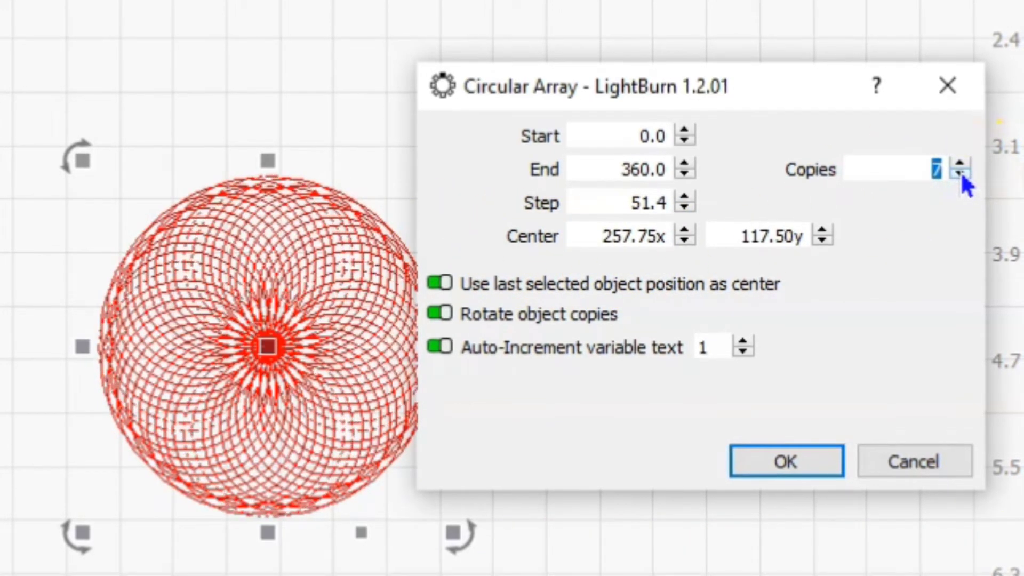
{"action": "left_click", "coordinate": [961, 175]}
{"action": "left_click", "coordinate": [958, 174]}
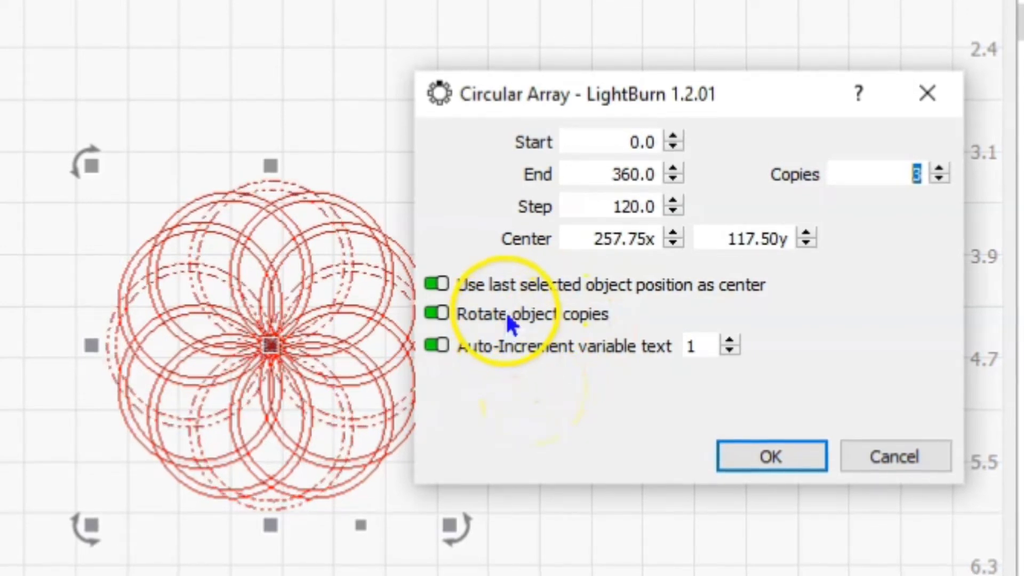
Try switching the array's last-object centre and rotate-copies options off and back on, and cancel the array.
{"action": "left_click", "coordinate": [436, 285]}
{"action": "left_click", "coordinate": [436, 284]}
{"action": "left_click", "coordinate": [436, 313]}
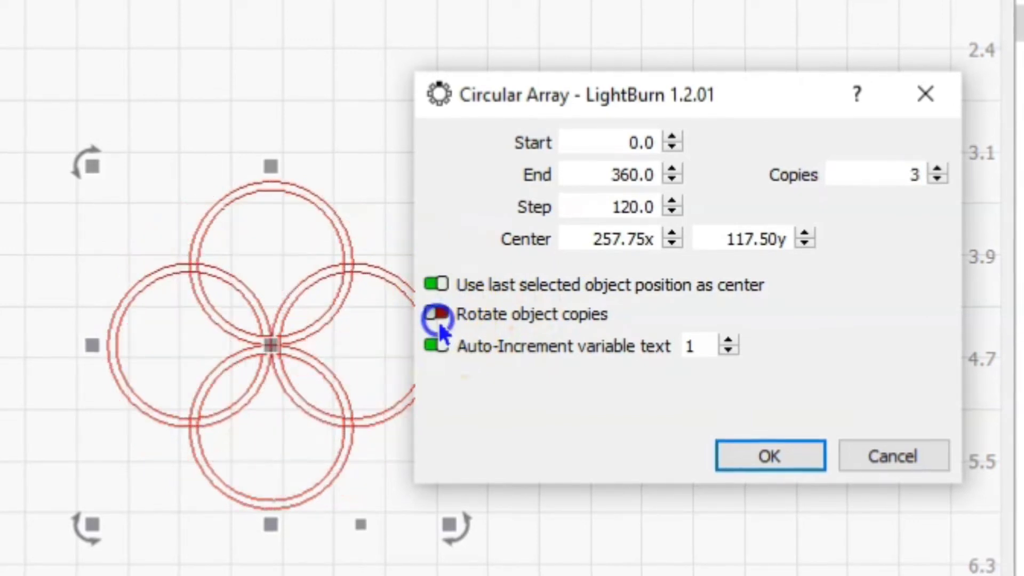
{"action": "left_click", "coordinate": [437, 319]}
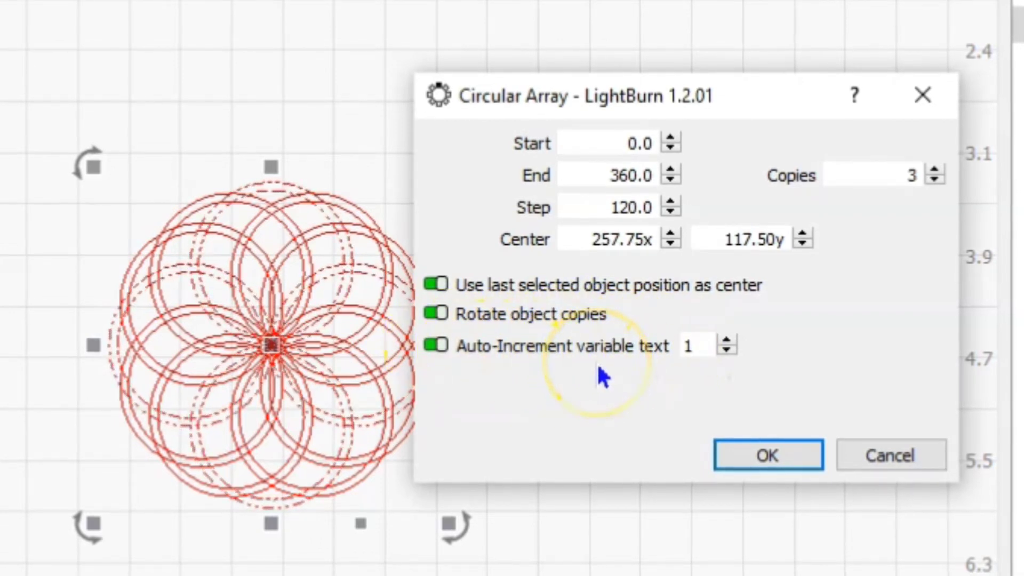
{"action": "left_click", "coordinate": [885, 456]}
{"action": "left_click", "coordinate": [583, 448]}
{"action": "left_click", "coordinate": [389, 392]}
{"action": "left_click", "coordinate": [408, 390]}
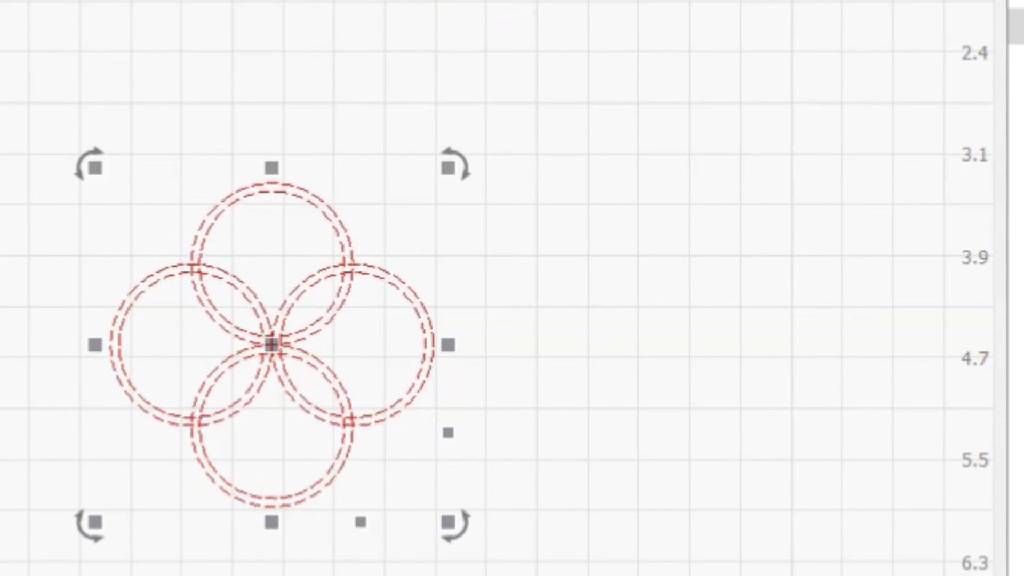
Reselect the grouped rings and create a circular array of 3 rotated copies from 0 to 360 degrees around their own centre.
{"action": "left_click", "coordinate": [640, 267]}
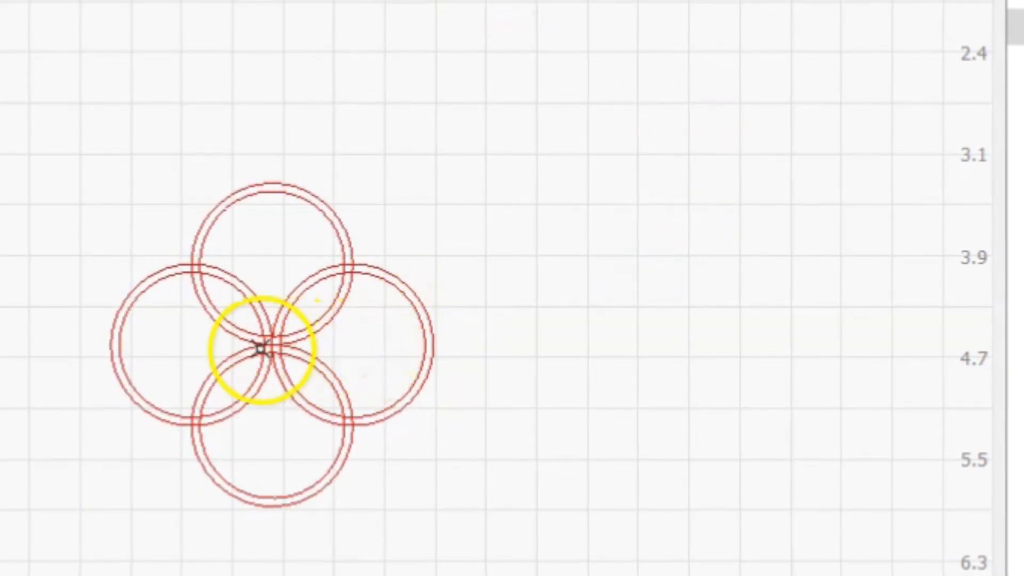
{"action": "left_click_drag", "start_coordinate": [539, 551], "coordinate": [3, 136]}
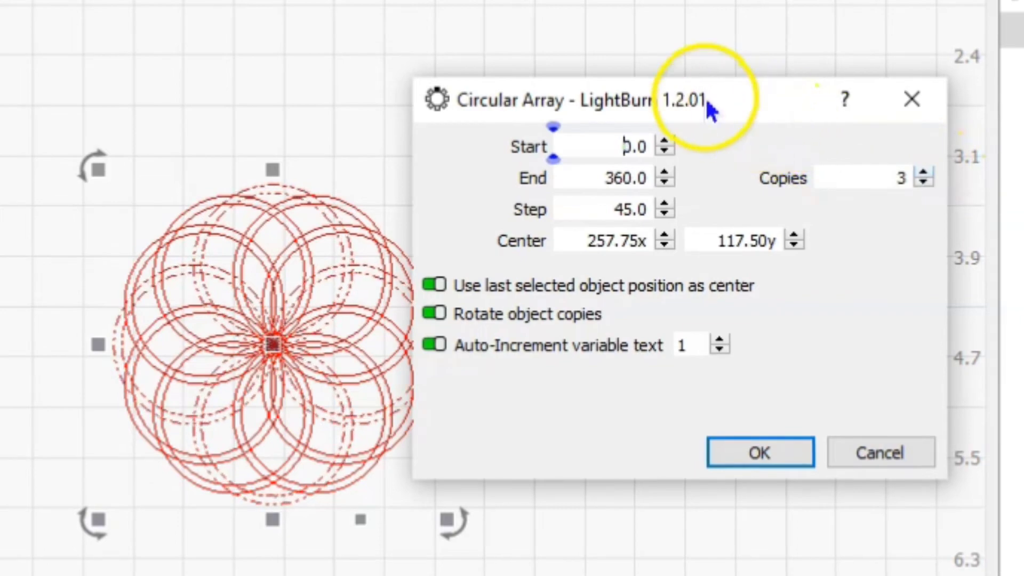
{"action": "left_click_drag", "start_coordinate": [709, 101], "coordinate": [750, 0]}
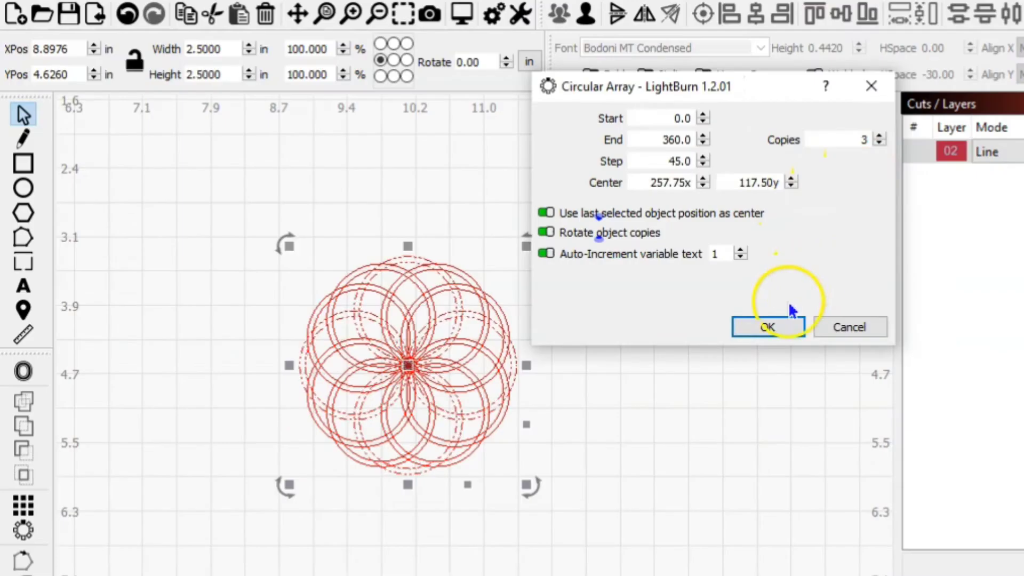
{"action": "left_click", "coordinate": [776, 329]}
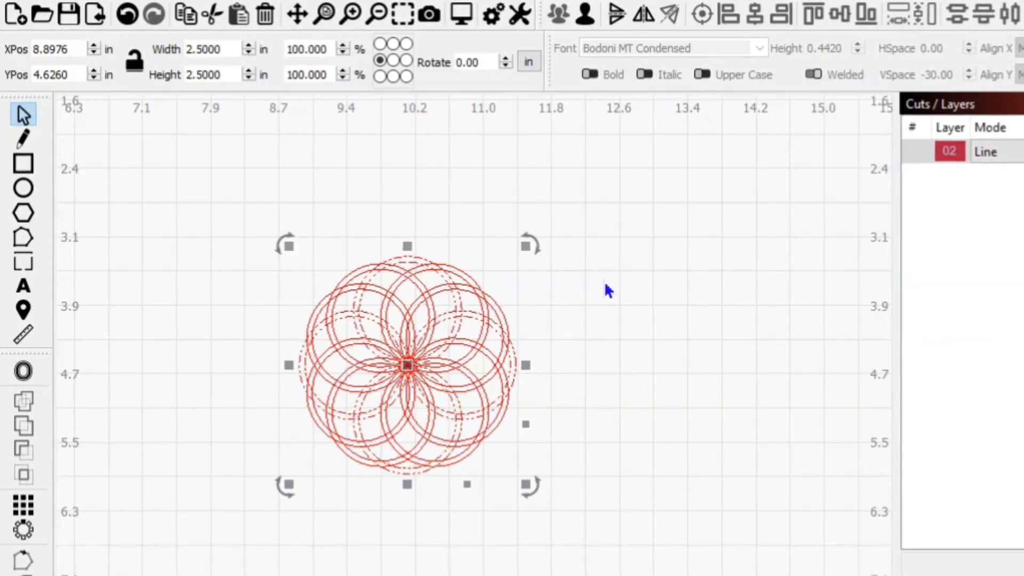
Select individual ring groups in the array to examine how the rotated copies overlap, and clear the selection.
{"action": "left_click", "coordinate": [402, 14]}
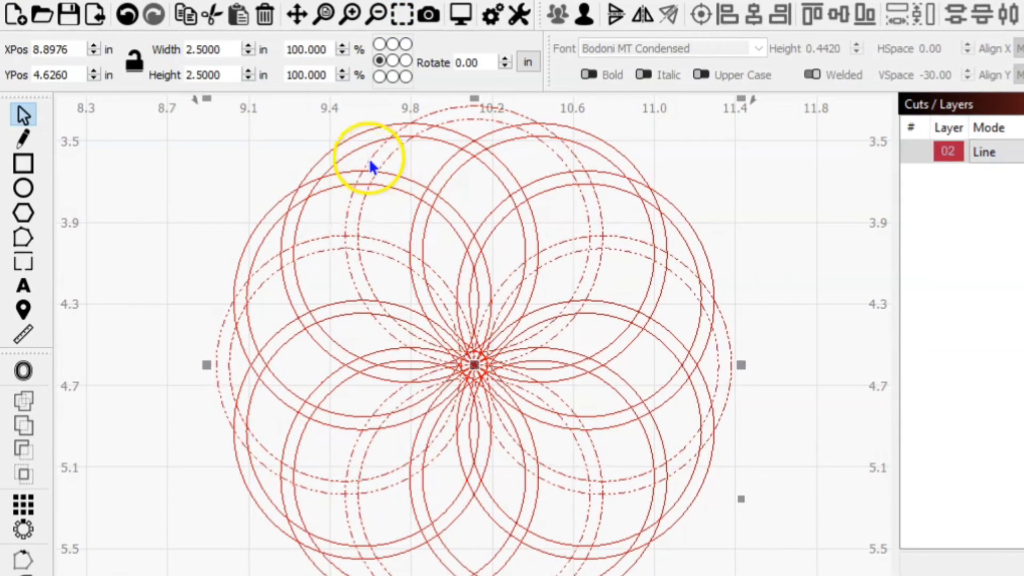
{"action": "left_click", "coordinate": [333, 154]}
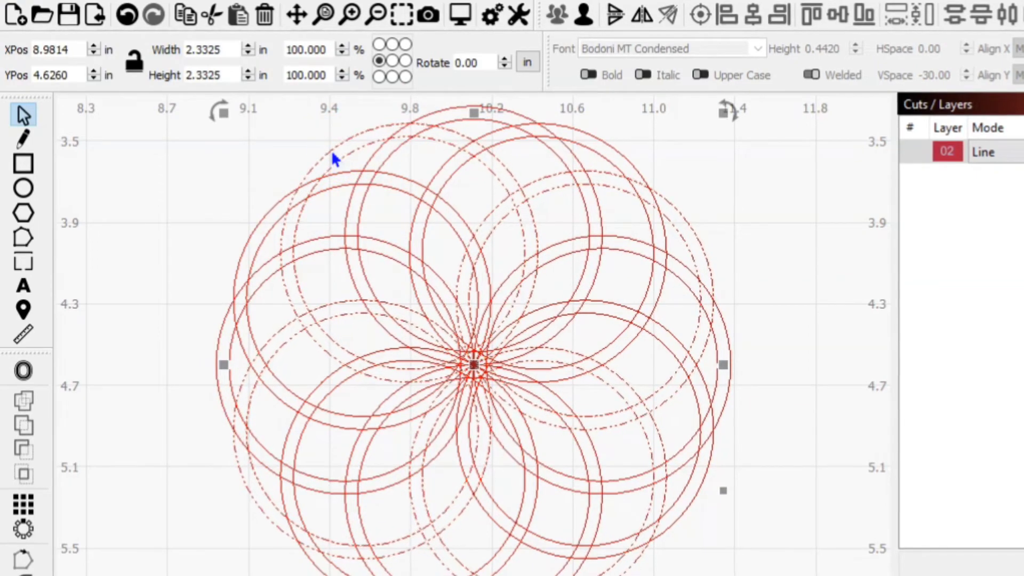
{"action": "left_click", "coordinate": [276, 207]}
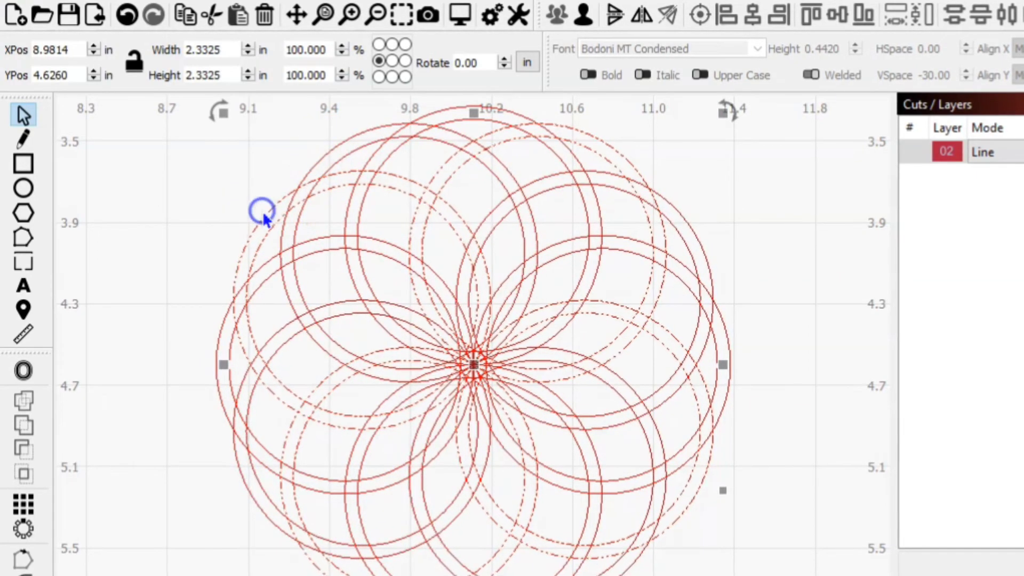
{"action": "left_click", "coordinate": [307, 177]}
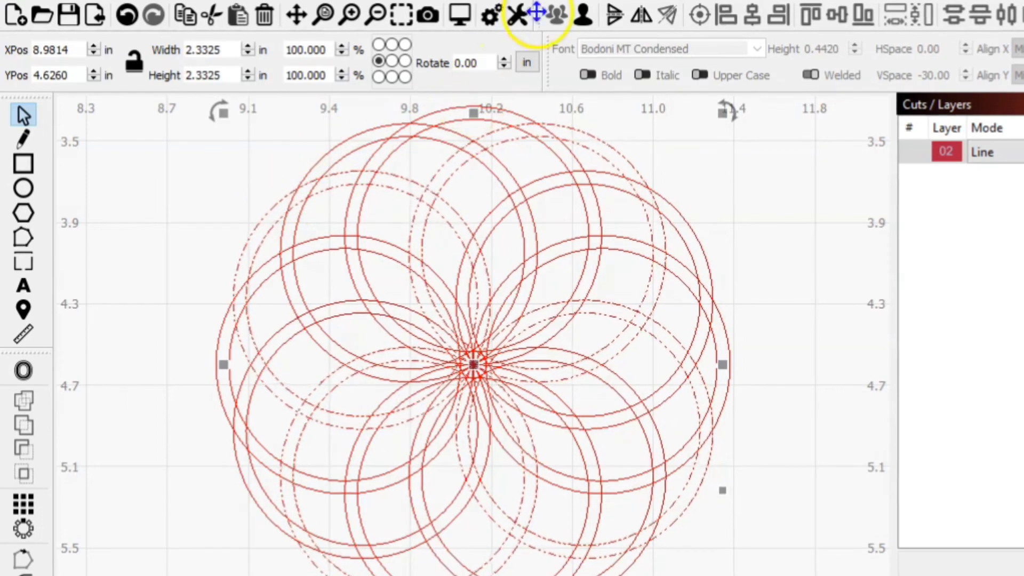
{"action": "left_click", "coordinate": [376, 16]}
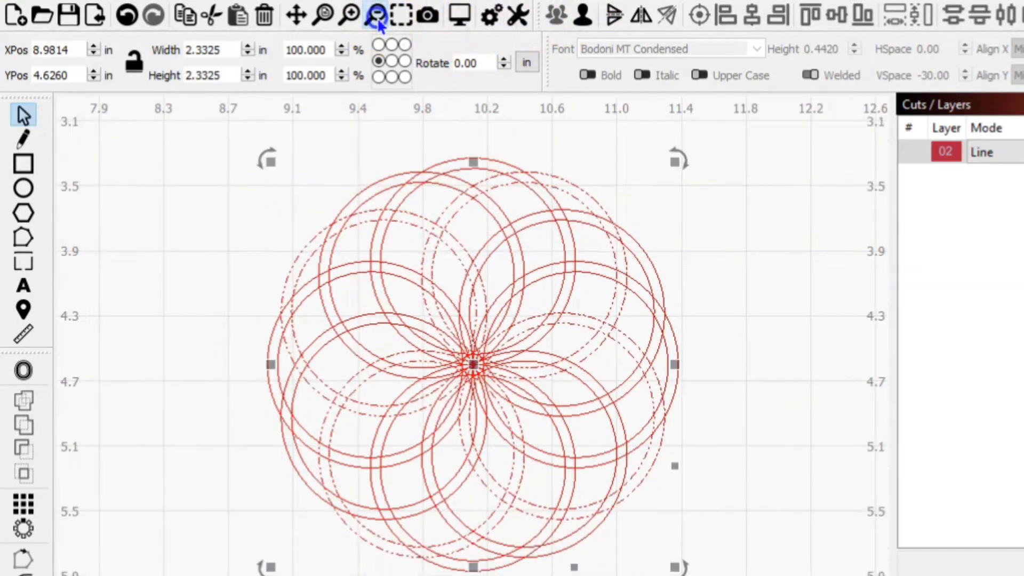
{"action": "left_click", "coordinate": [721, 287]}
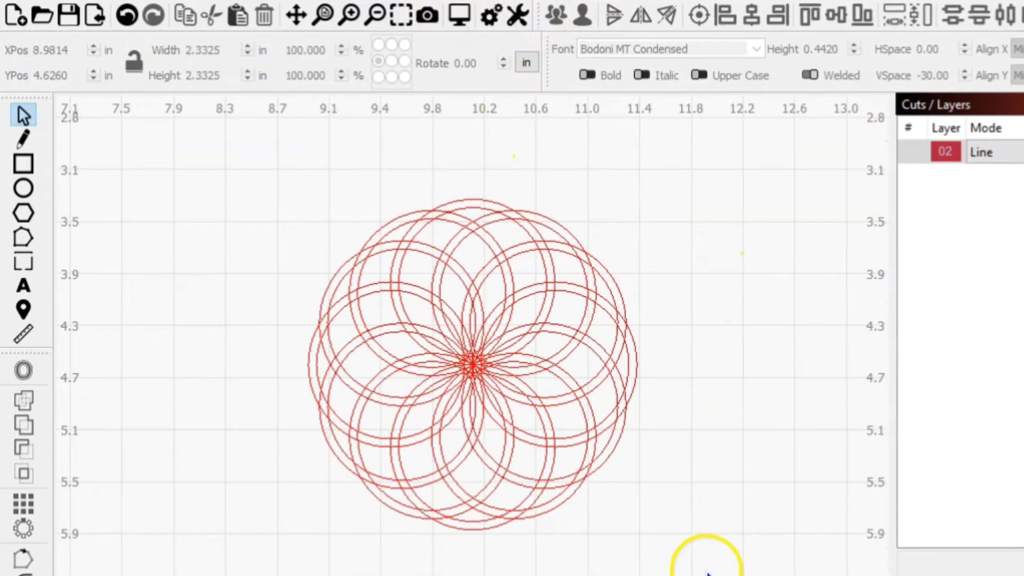
Select all the ring groups of the circular array and weld them together into one shape.
{"action": "right_click", "coordinate": [297, 463]}
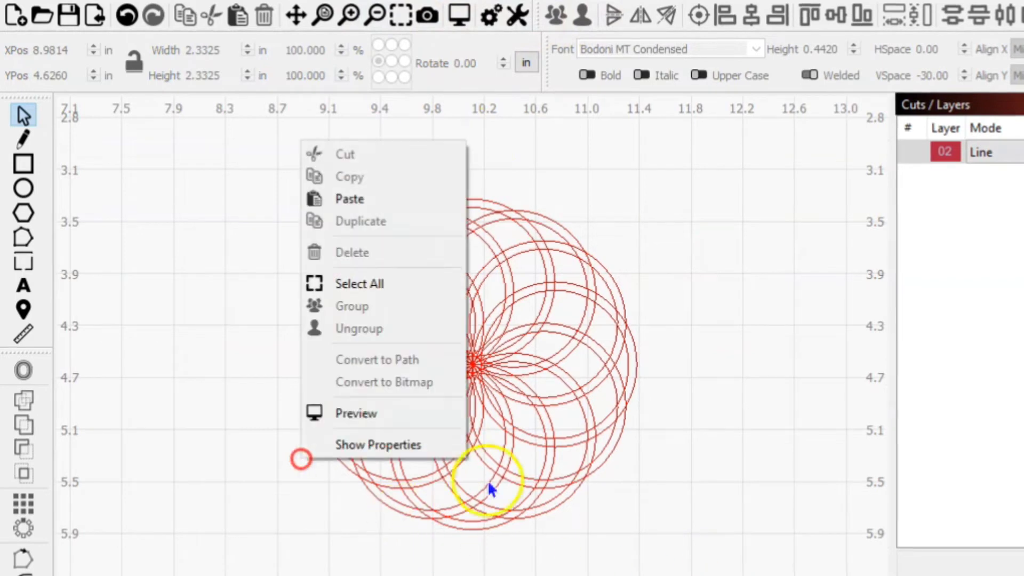
{"action": "left_click", "coordinate": [704, 548]}
{"action": "left_click_drag", "start_coordinate": [704, 546], "coordinate": [233, 178]}
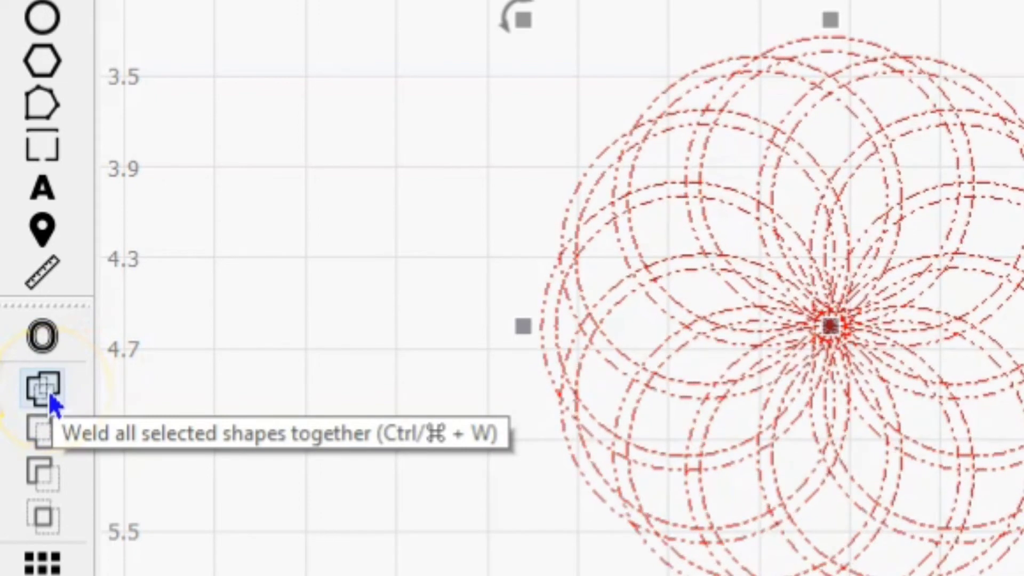
{"action": "left_click", "coordinate": [42, 391]}
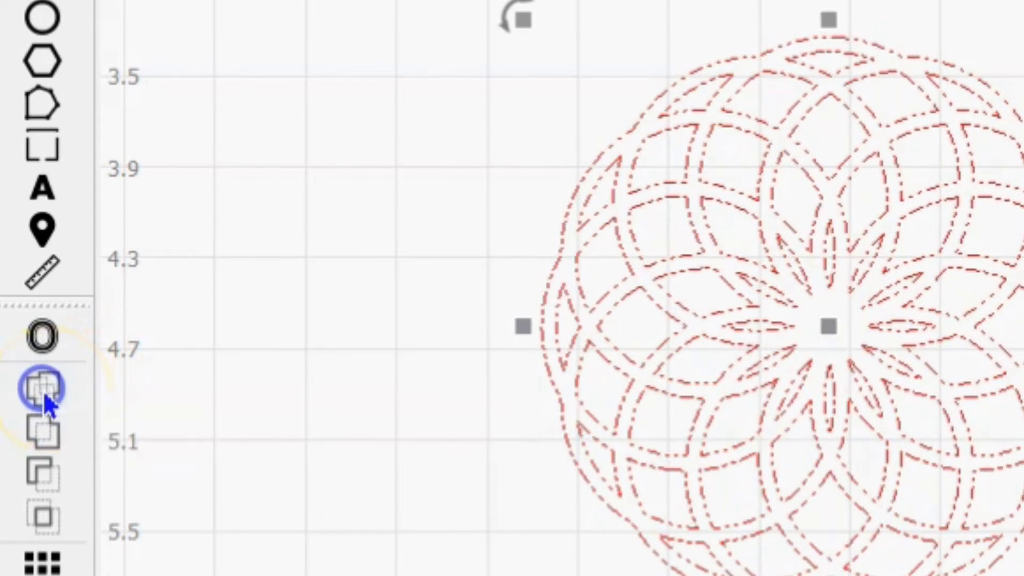
Scale the welded flower pattern down proportionally to match the teardrop's width.
{"action": "left_click", "coordinate": [455, 411]}
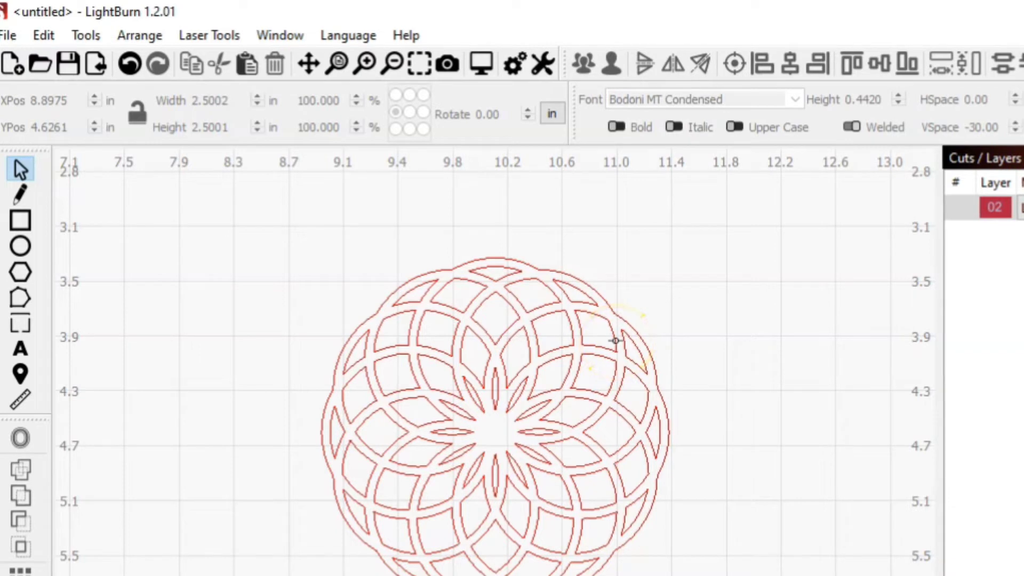
{"action": "left_click", "coordinate": [391, 62]}
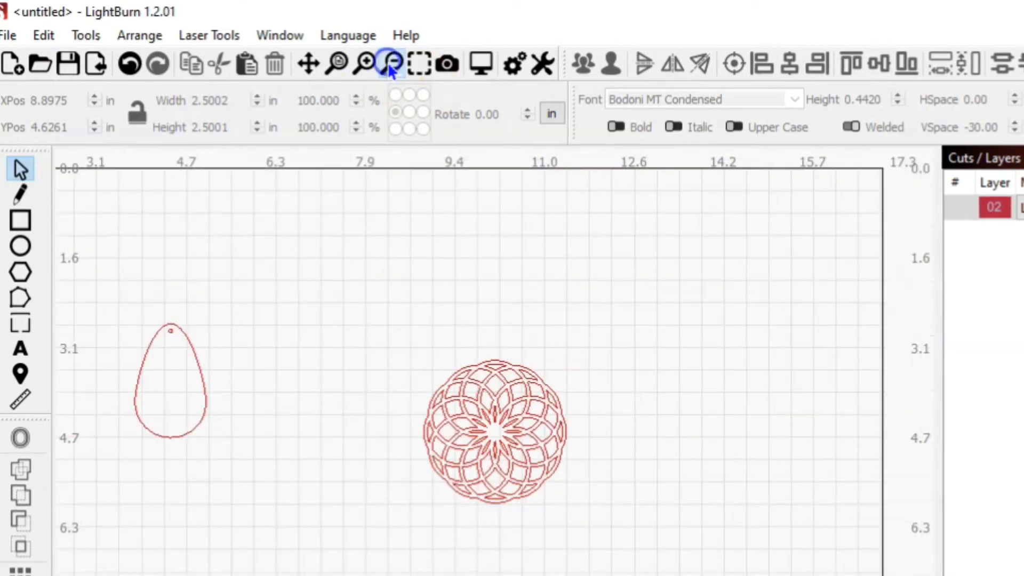
{"action": "left_click", "coordinate": [494, 469]}
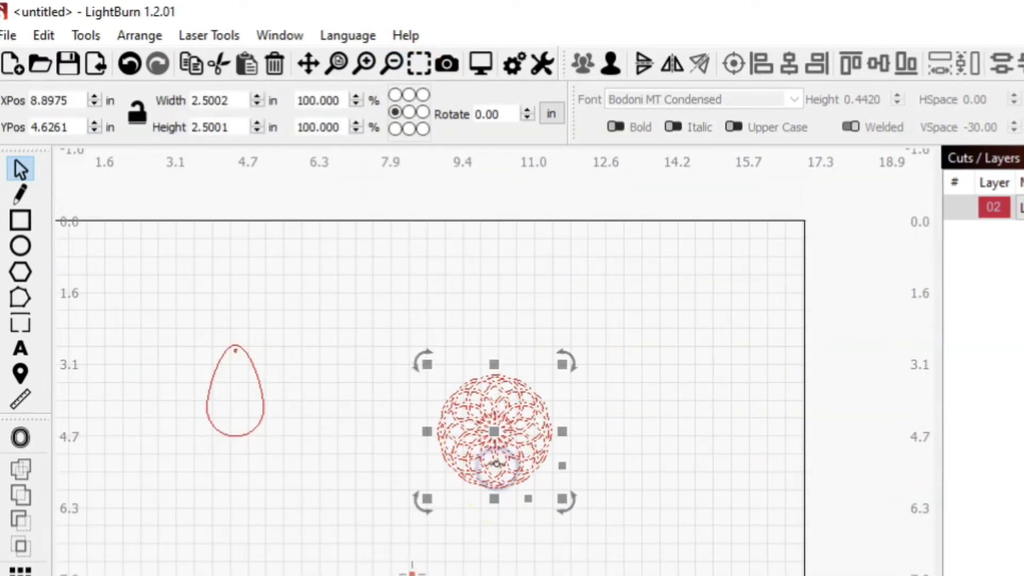
{"action": "left_click", "coordinate": [138, 112]}
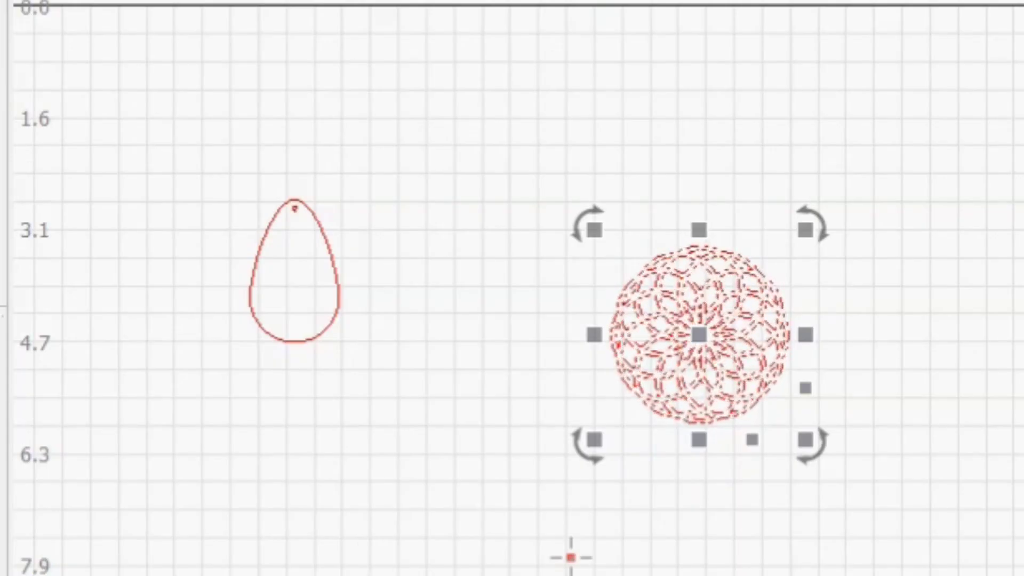
{"action": "key", "text": "Return"}
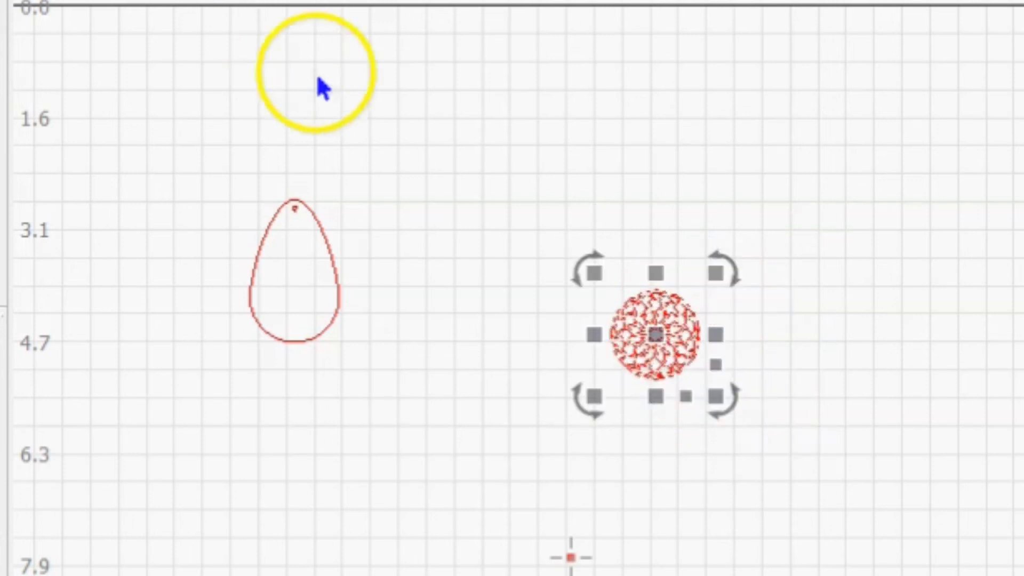
Align the flower to the teardrop's bottom edge and centre it across the teardrop.
{"action": "left_click", "coordinate": [337, 278], "text": "shift"}
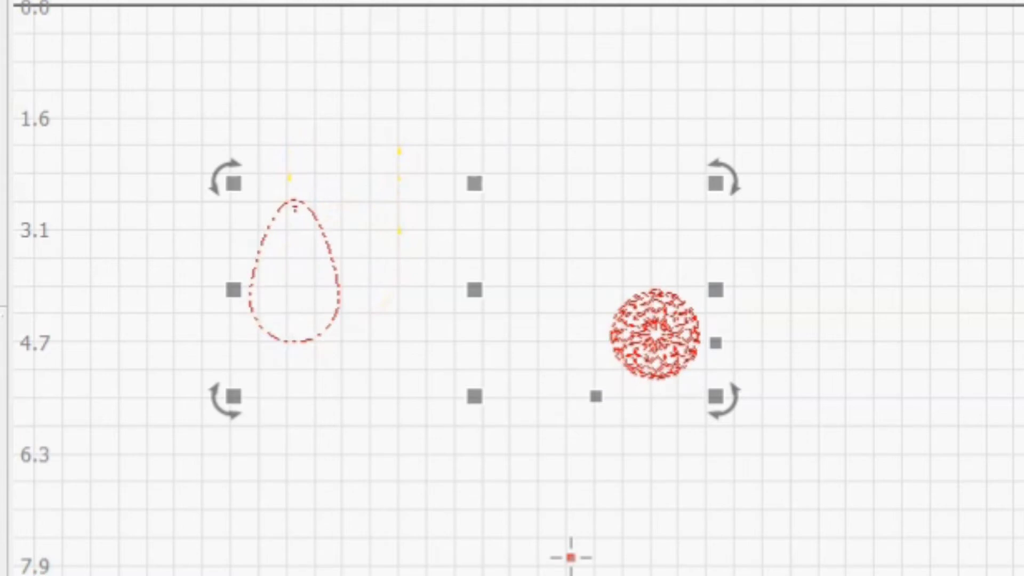
{"action": "key", "text": "b"}
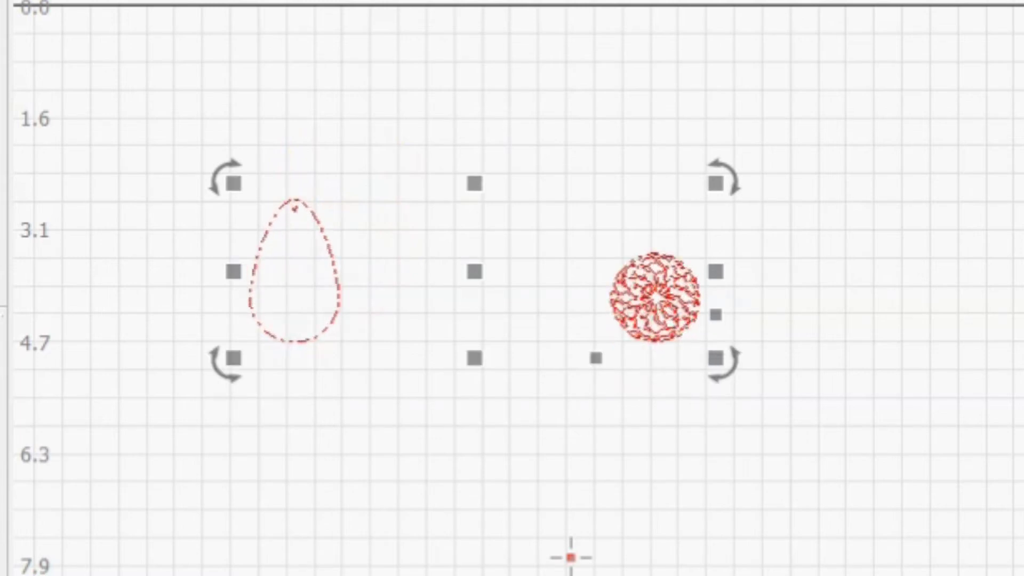
{"action": "key", "text": "c"}
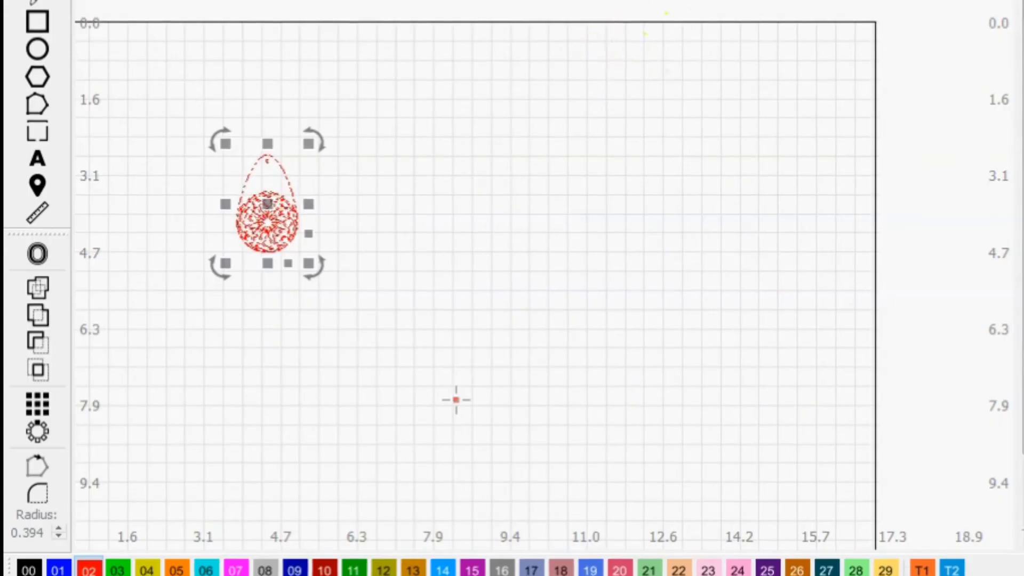
{"action": "key", "text": "ctrl+shift+a"}
{"action": "left_click", "coordinate": [834, 143]}
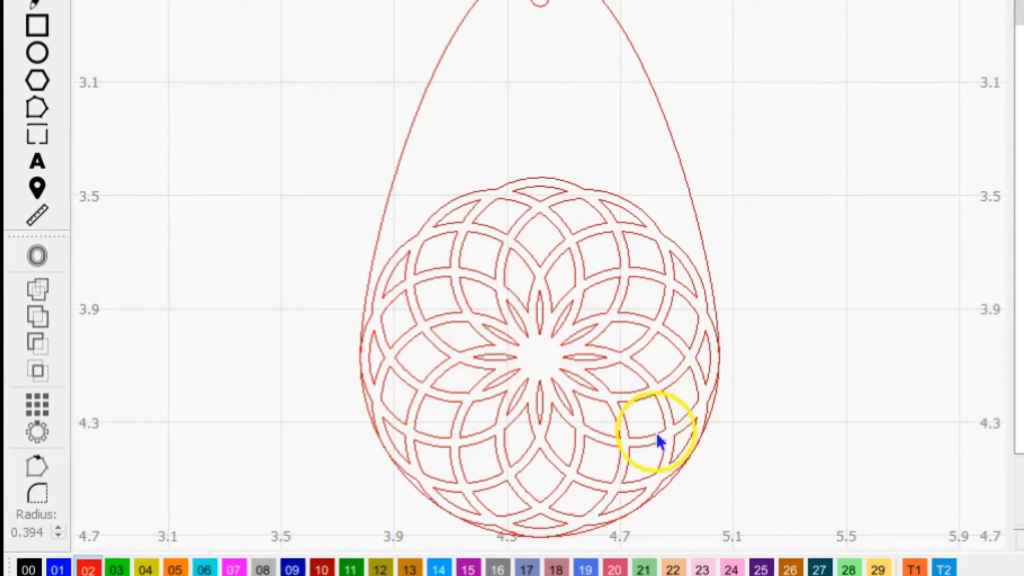
Shrink the flower slightly by hand to leave a gap between it and the teardrop's outline.
{"action": "left_click", "coordinate": [553, 366]}
{"action": "mouse_move", "coordinate": [539, 357]}
{"action": "left_mouse_down"}
{"action": "mouse_move", "coordinate": [540, 323]}
{"action": "mouse_move", "coordinate": [543, 363]}
{"action": "left_mouse_up"}
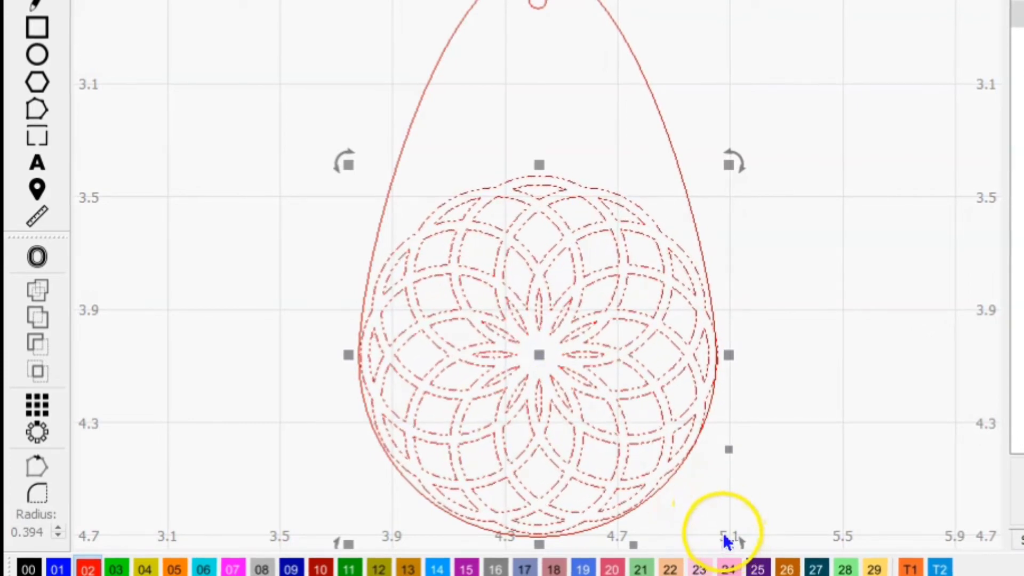
{"action": "left_click_drag", "start_coordinate": [726, 540], "coordinate": [710, 523]}
{"action": "left_click", "coordinate": [828, 415]}
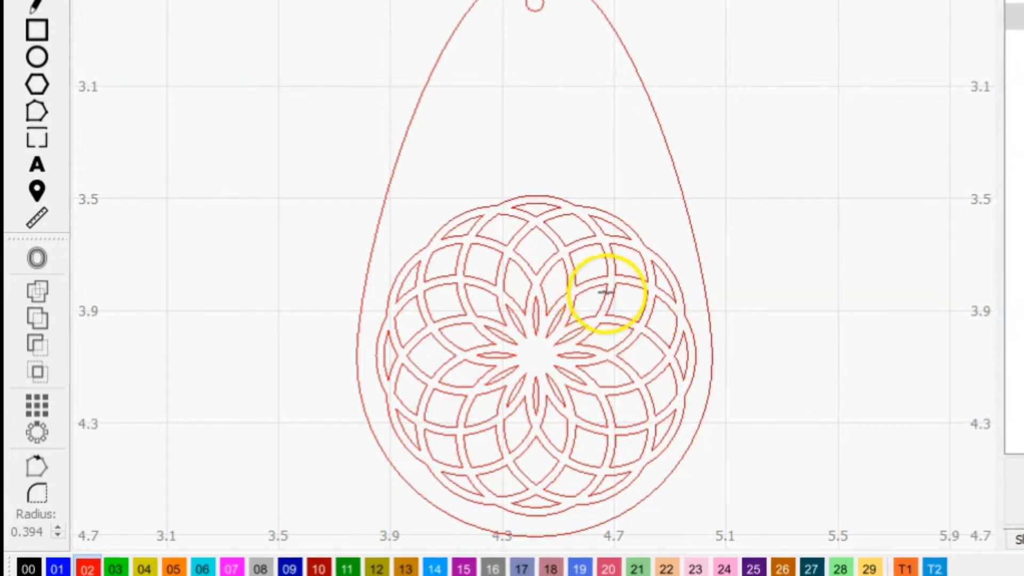
Scale the flower to about the teardrop's width, and realign it with the teardrop's bottom edge and centreline.
{"action": "left_click", "coordinate": [567, 320]}
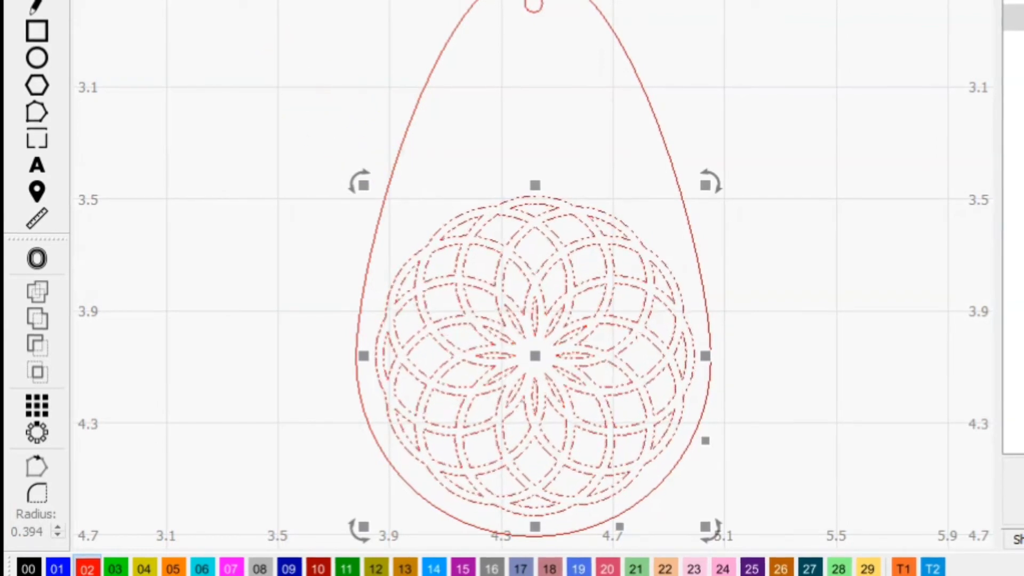
{"action": "left_click_drag", "start_coordinate": [715, 529], "coordinate": [753, 542]}
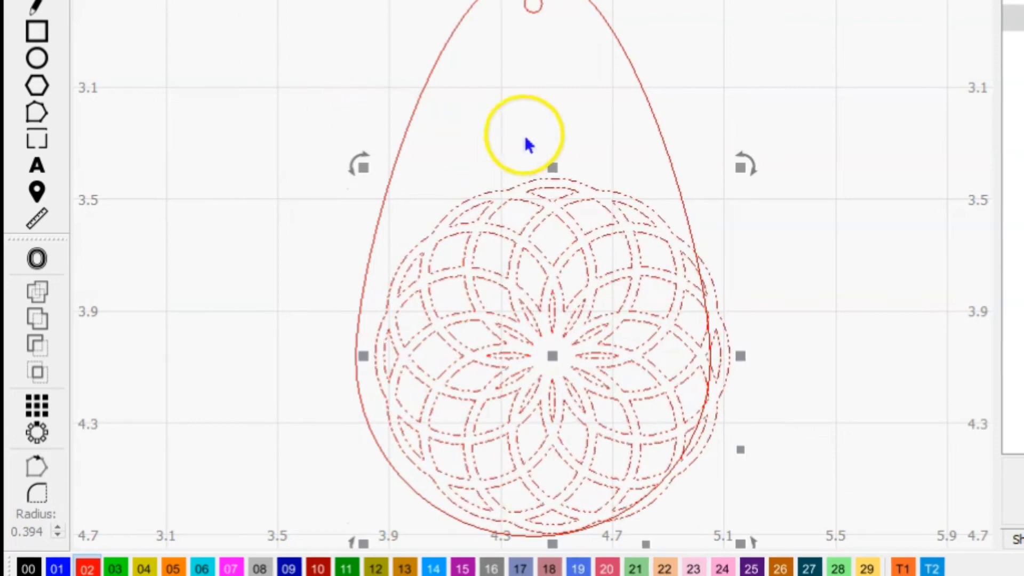
{"action": "left_click", "coordinate": [438, 60], "text": "shift"}
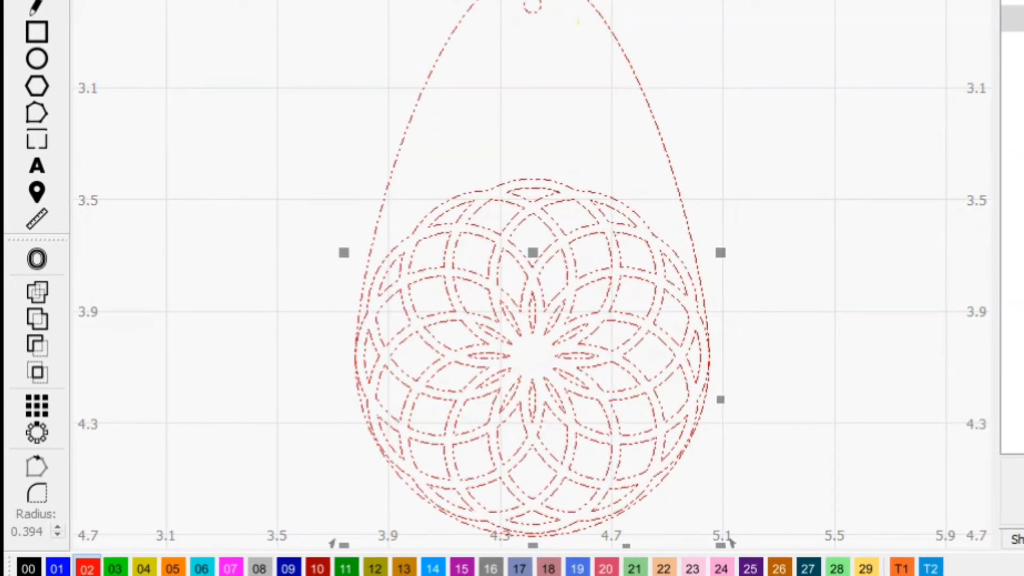
{"action": "left_click", "coordinate": [861, 55]}
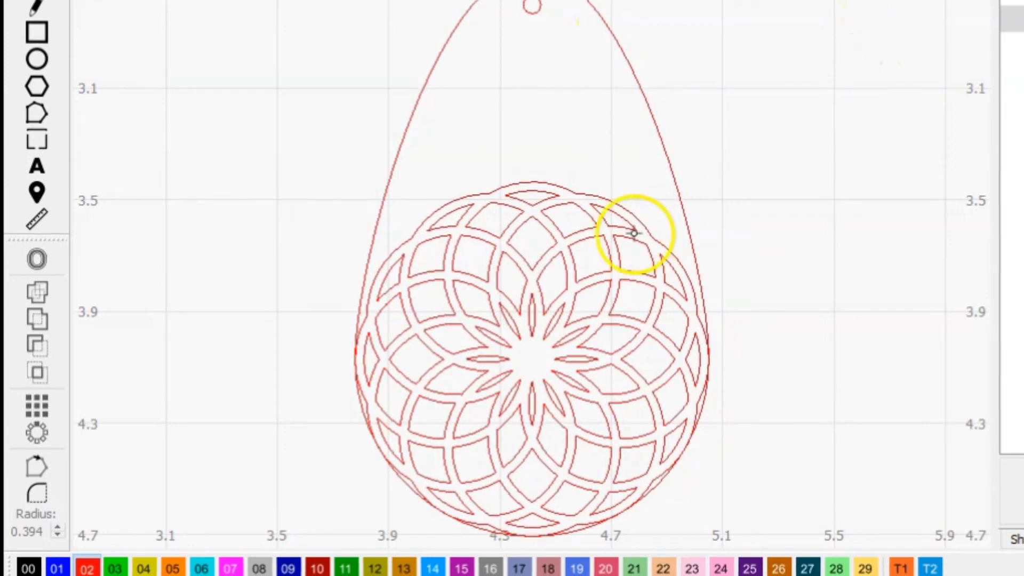
Ungroup the flower and delete its outermost scalloped outline, keeping the inner cut-out shapes.
{"action": "left_click", "coordinate": [583, 229]}
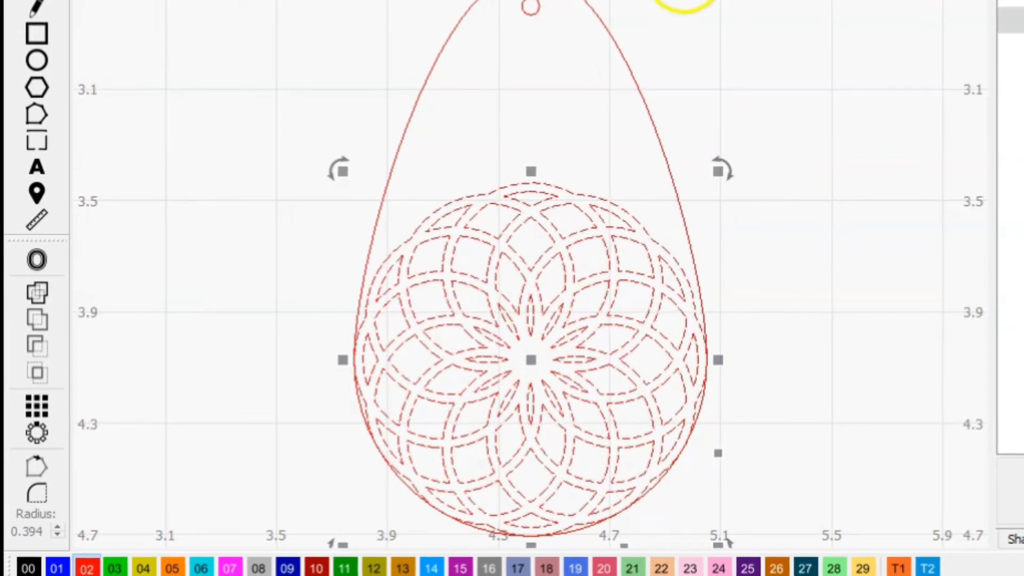
{"action": "left_click", "coordinate": [699, 51]}
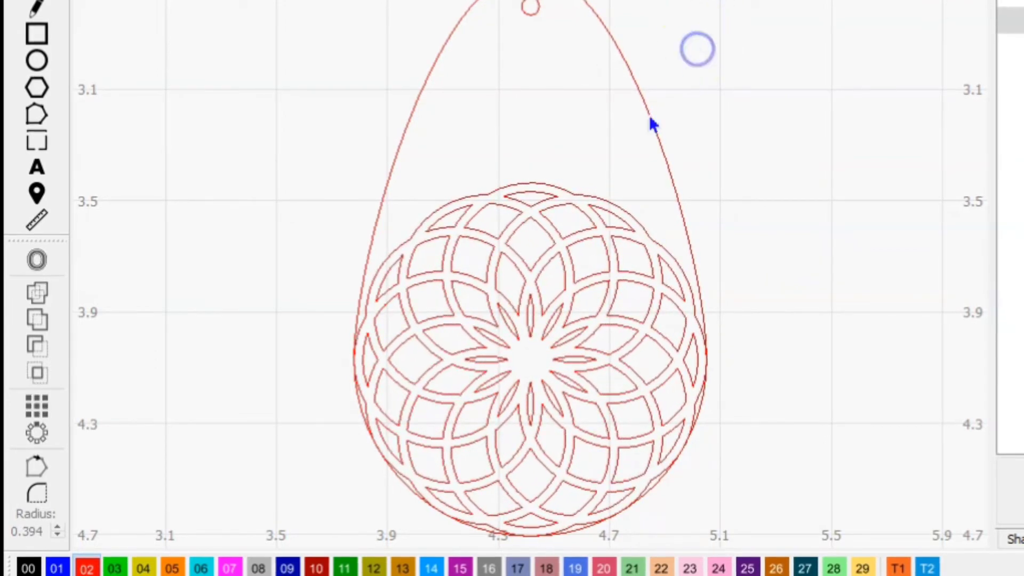
{"action": "left_click", "coordinate": [574, 195]}
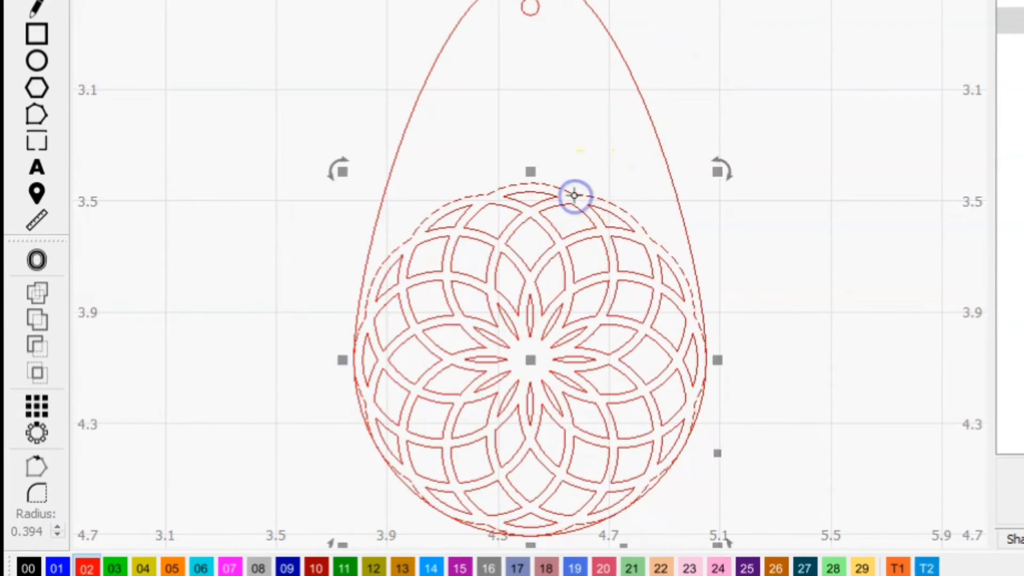
{"action": "left_click", "coordinate": [864, 94]}
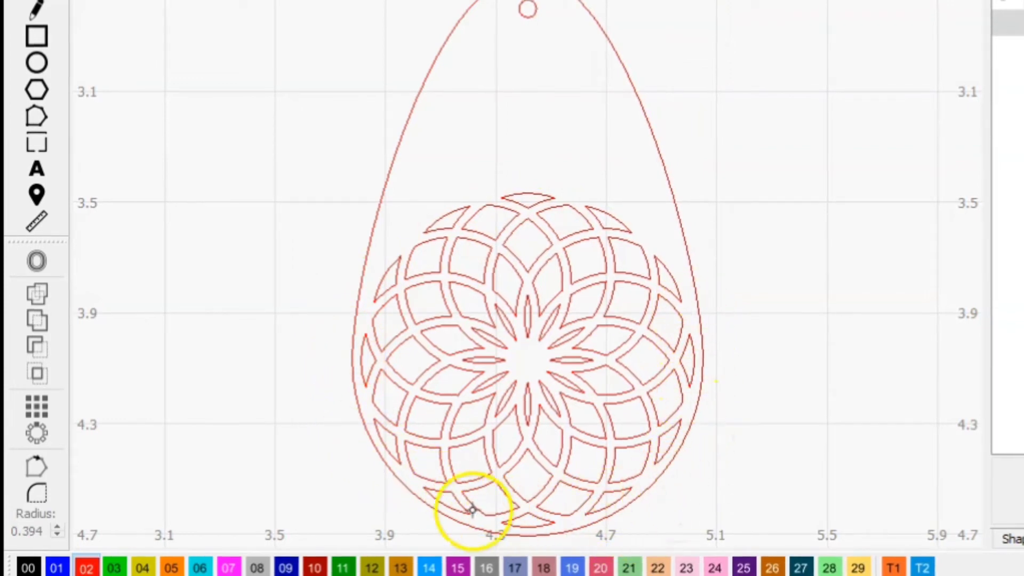
Move the upper diamond cut-out away from the flower, undo the move, and clear the selection.
{"action": "left_click", "coordinate": [704, 328]}
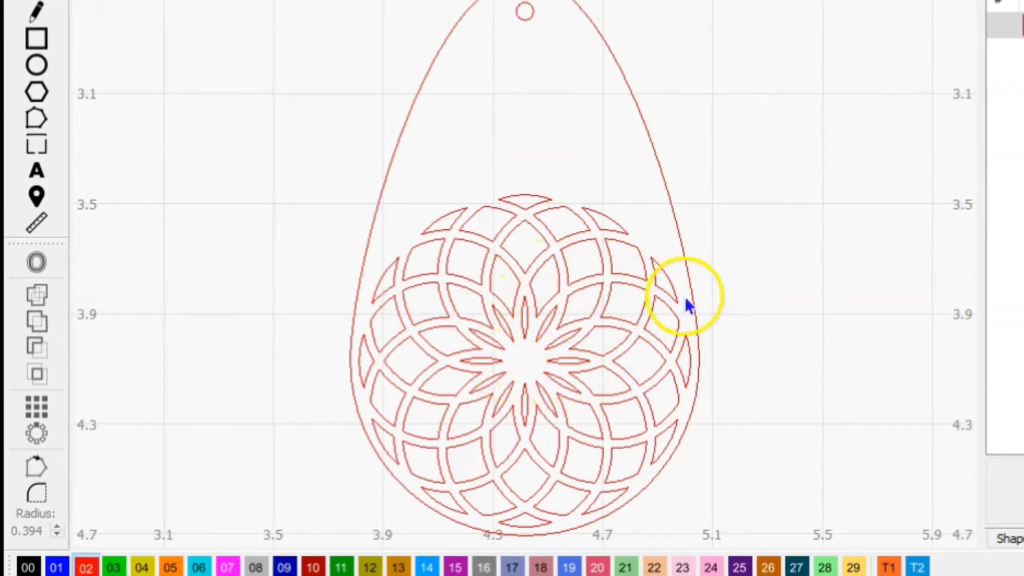
{"action": "left_click", "coordinate": [534, 256]}
{"action": "left_click_drag", "start_coordinate": [535, 256], "coordinate": [442, 222]}
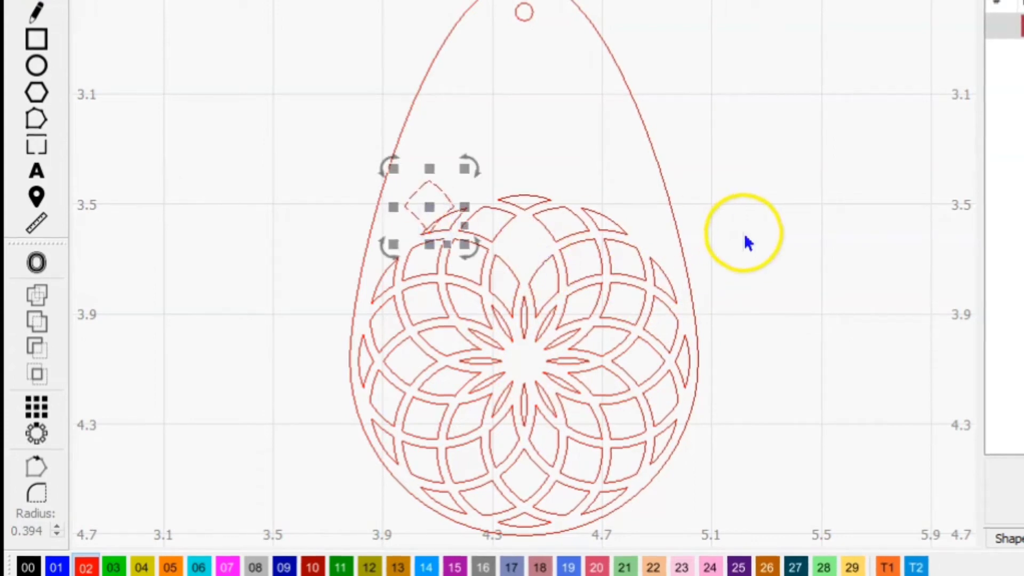
{"action": "key", "text": "ctrl+z"}
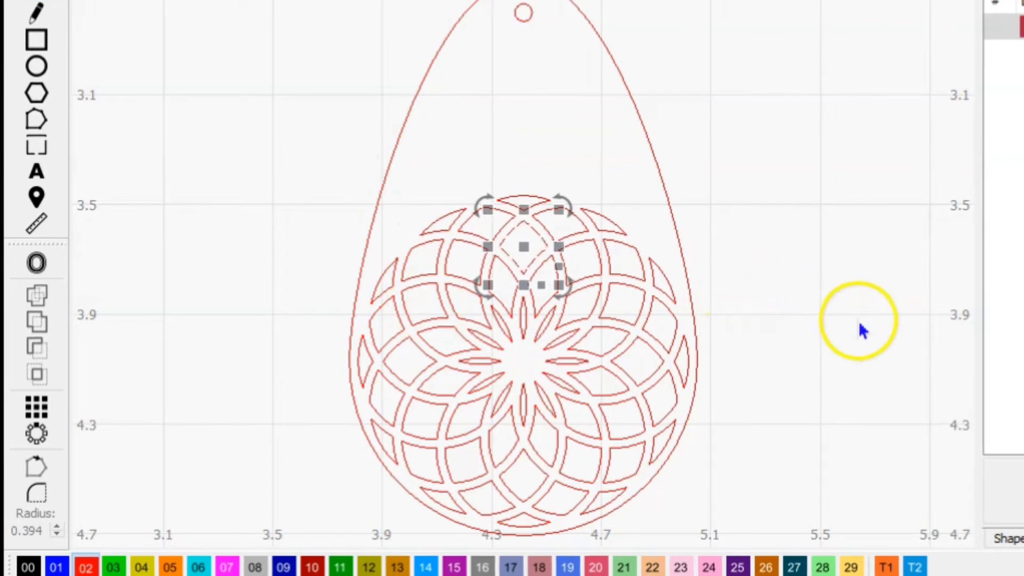
{"action": "left_click", "coordinate": [800, 195]}
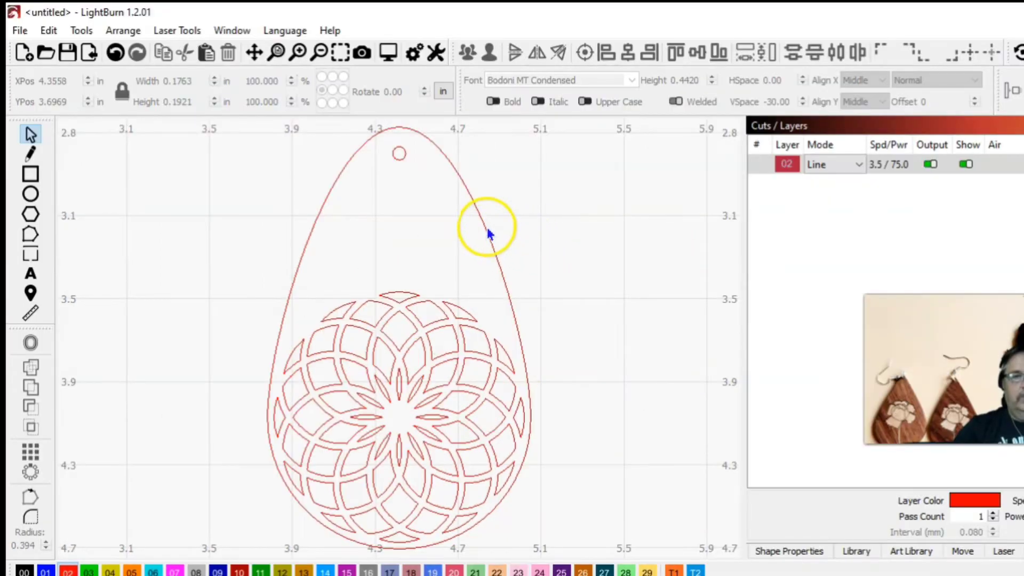
Assign the teardrop and its hole to layer 01 and set that layer's mode to Line.
{"action": "left_click", "coordinate": [487, 227]}
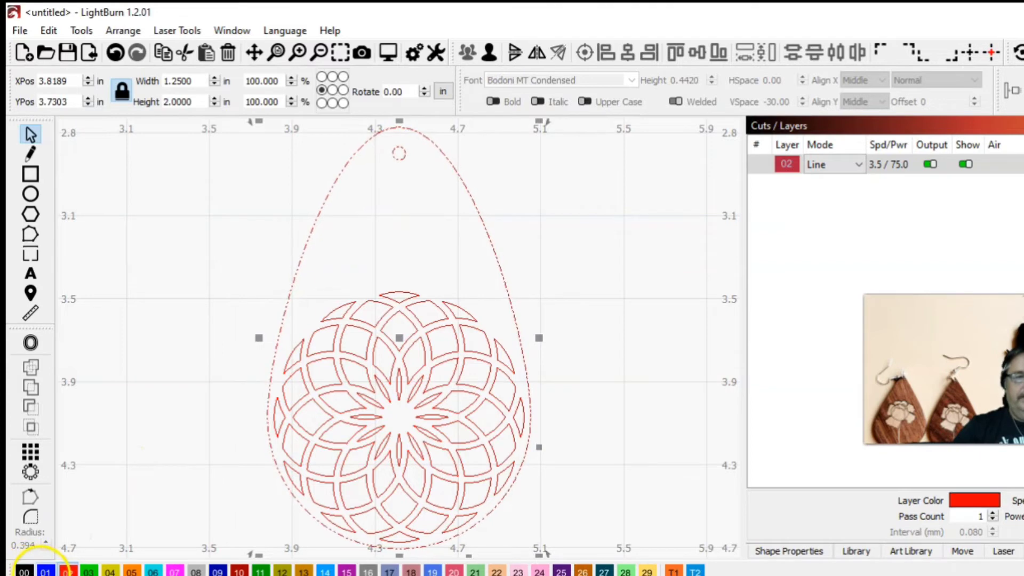
{"action": "left_click", "coordinate": [45, 570]}
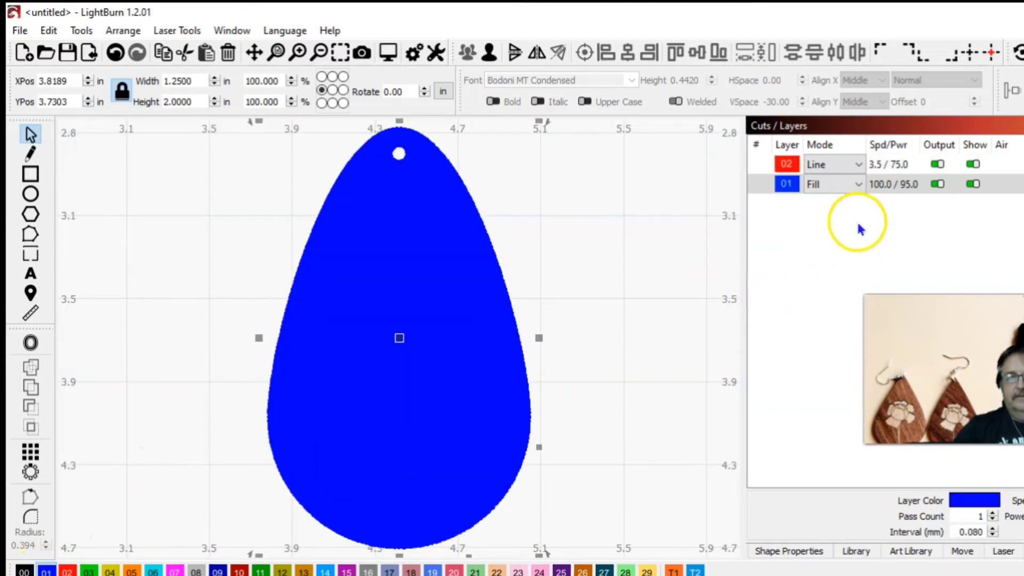
{"action": "left_click", "coordinate": [858, 192]}
{"action": "left_click", "coordinate": [859, 194]}
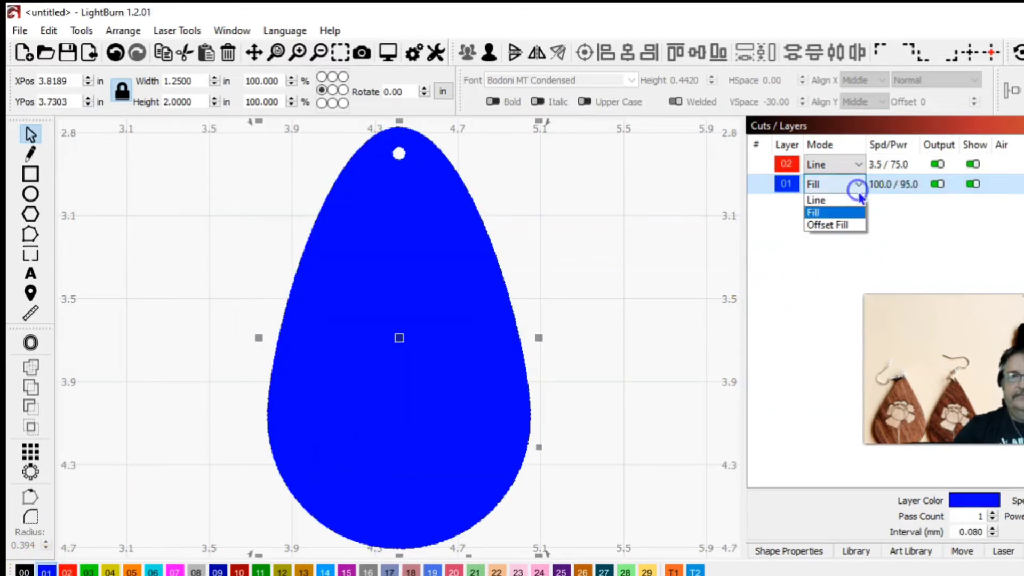
{"action": "left_click", "coordinate": [853, 199]}
{"action": "left_click", "coordinate": [642, 283]}
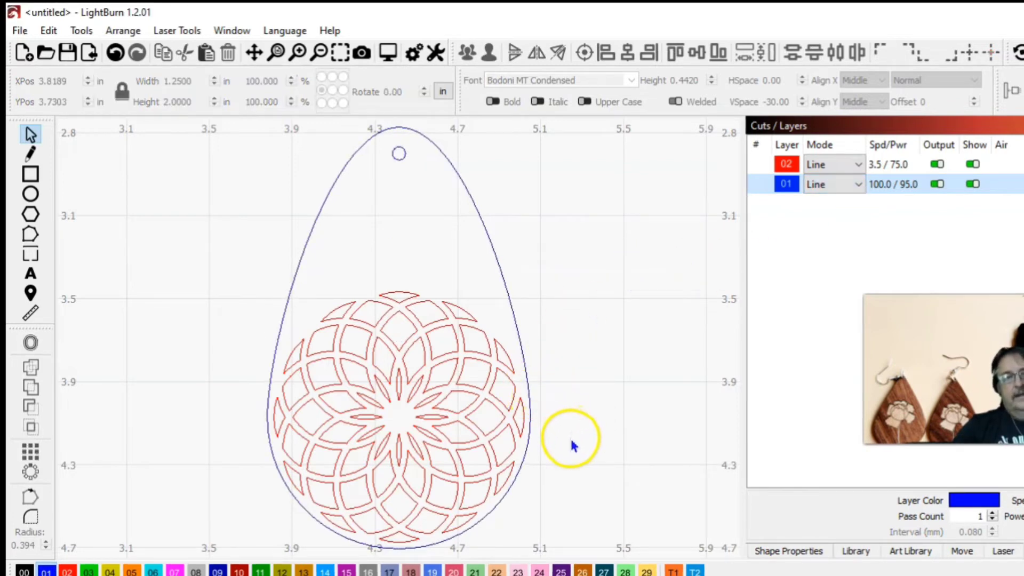
Select all the flower's cut-out shapes through their shared cut layer 02 and group them.
{"action": "left_click", "coordinate": [399, 300]}
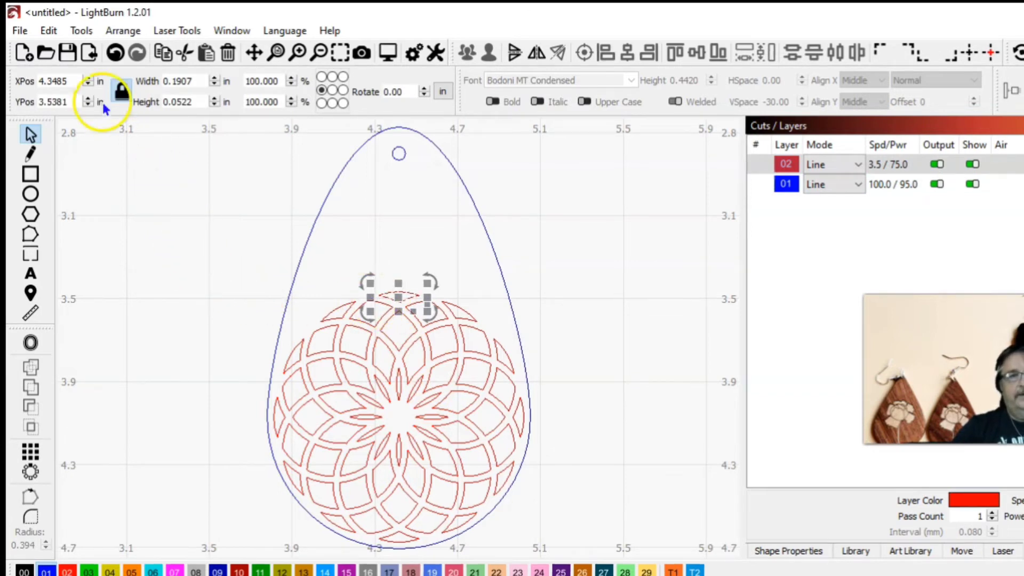
{"action": "left_click", "coordinate": [48, 30]}
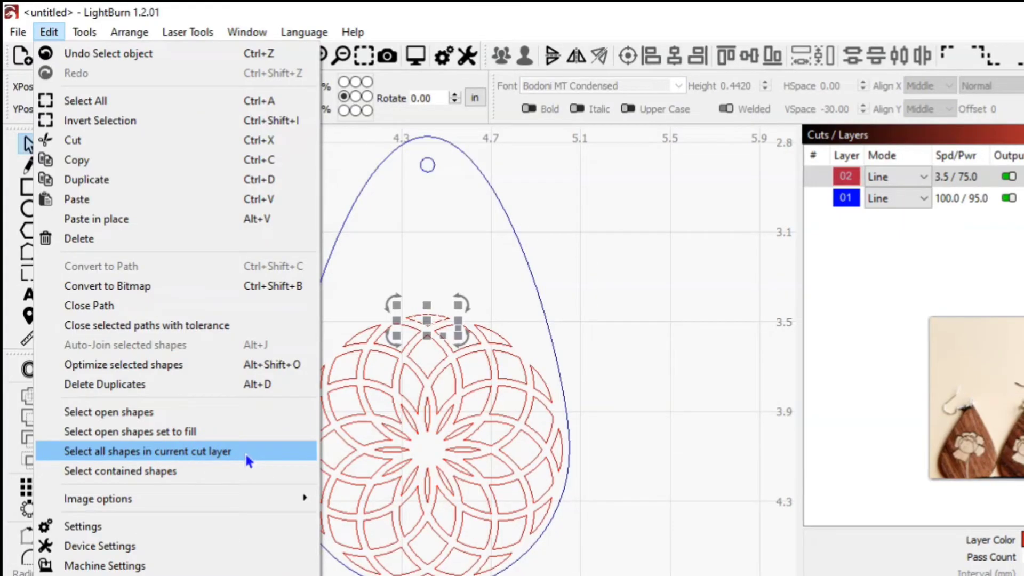
{"action": "left_click", "coordinate": [245, 454]}
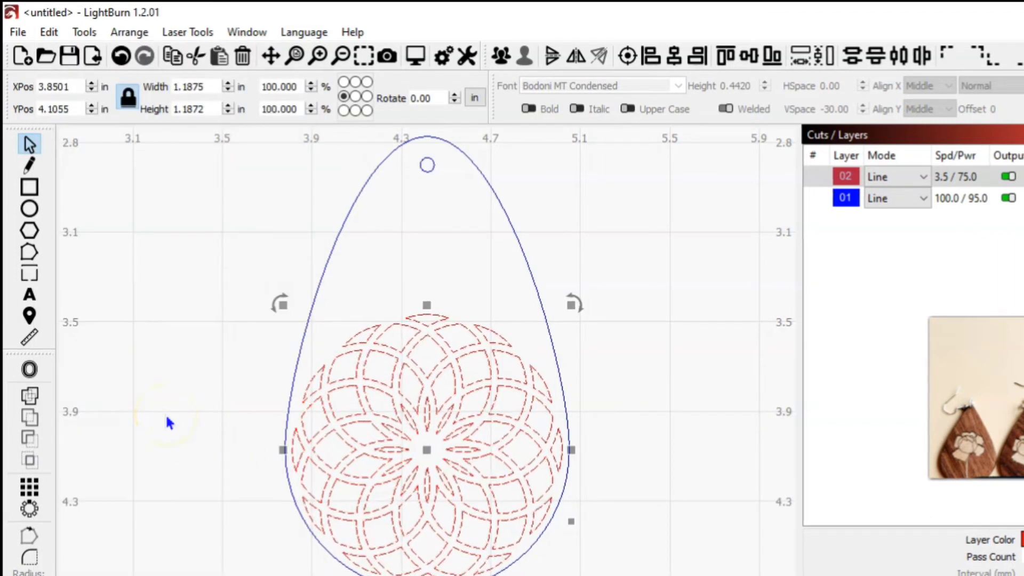
{"action": "left_click", "coordinate": [501, 57]}
{"action": "left_click", "coordinate": [605, 217]}
{"action": "left_click", "coordinate": [451, 367]}
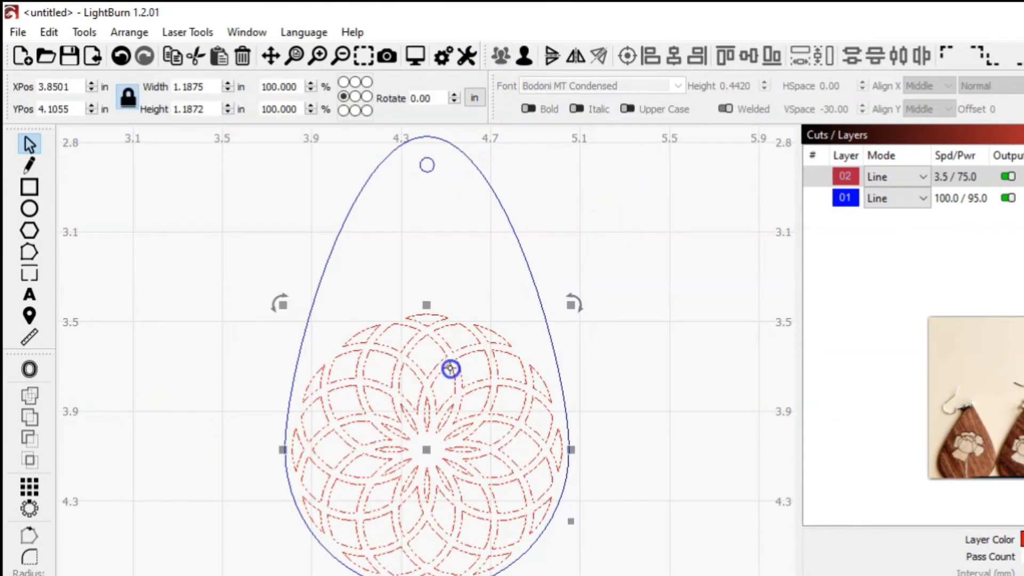
Assign the teardrop and its hole back to layer 02, then reselect the teardrop on its own.
{"action": "left_click", "coordinate": [509, 217]}
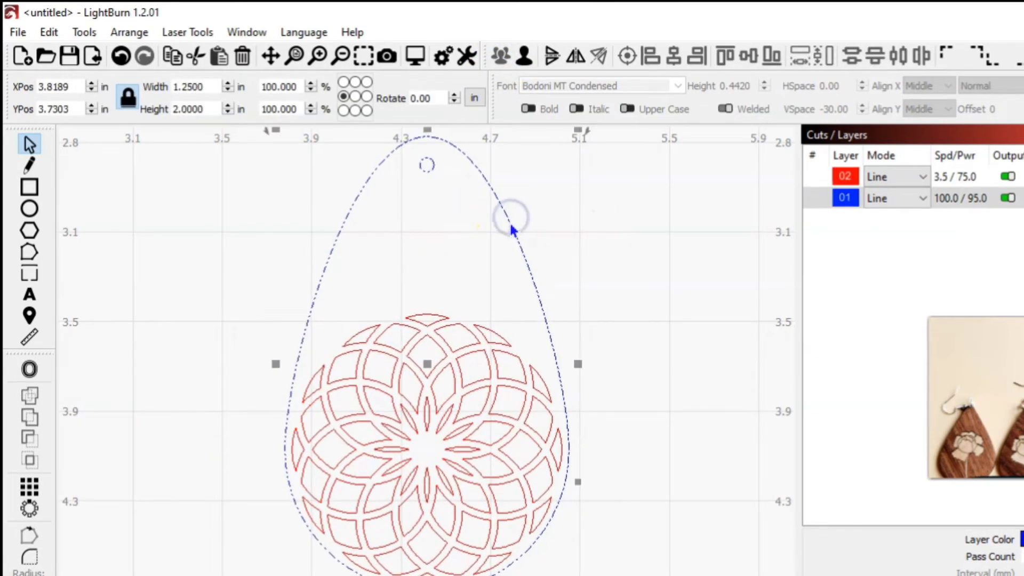
{"action": "left_click", "coordinate": [80, 574]}
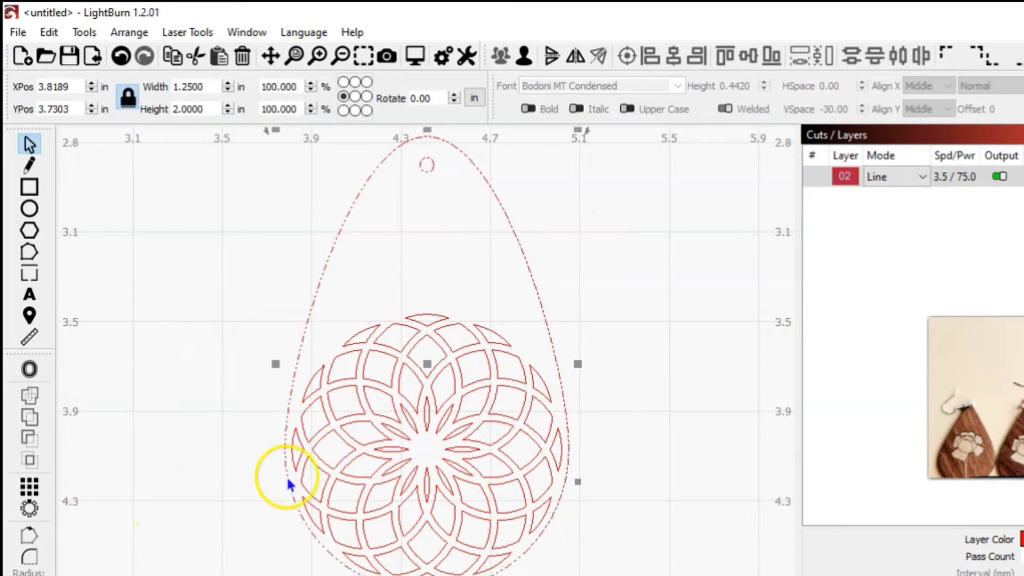
{"action": "left_click", "coordinate": [507, 464]}
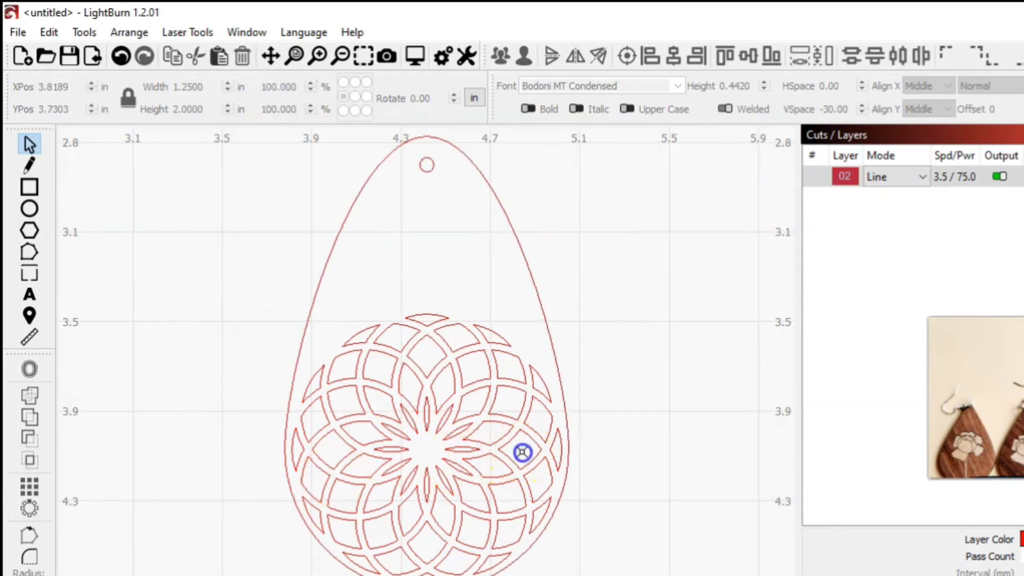
{"action": "left_click", "coordinate": [526, 368]}
{"action": "left_click", "coordinate": [541, 305]}
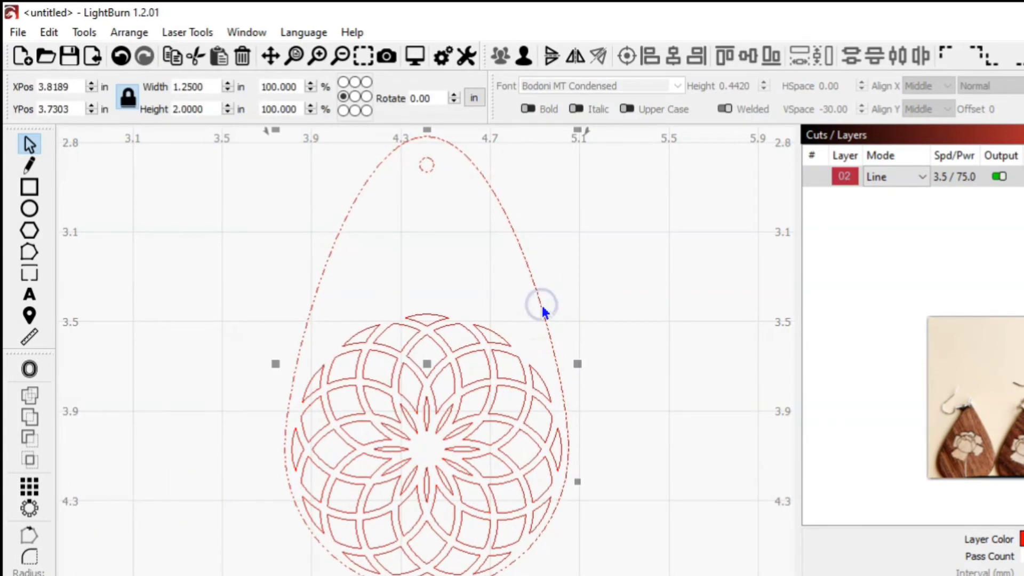
Group the teardrop, its hole and the flower cut-outs into one object, check that they select together, and clear the selection.
{"action": "left_click", "coordinate": [455, 406], "text": "shift"}
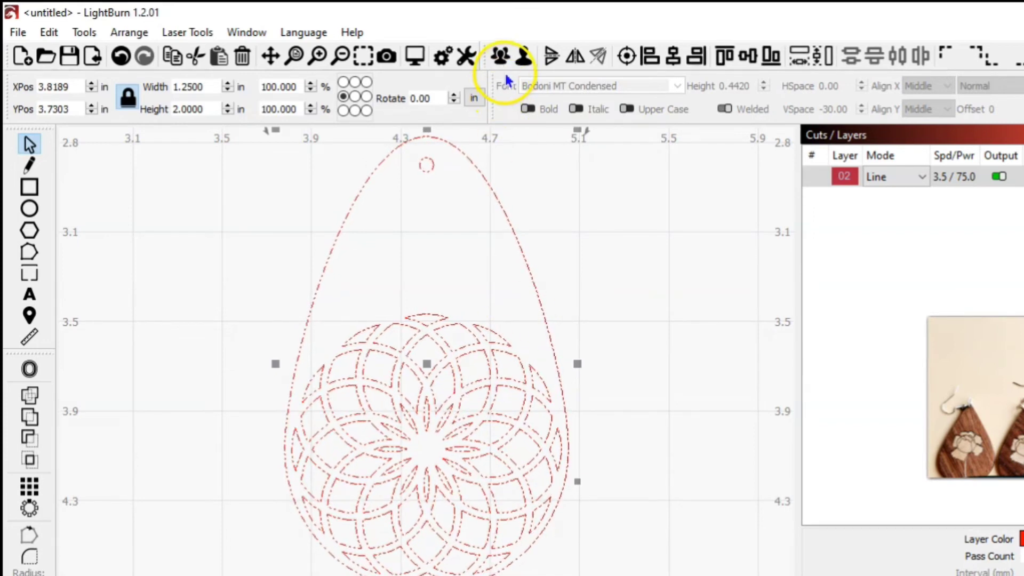
{"action": "left_click", "coordinate": [601, 247]}
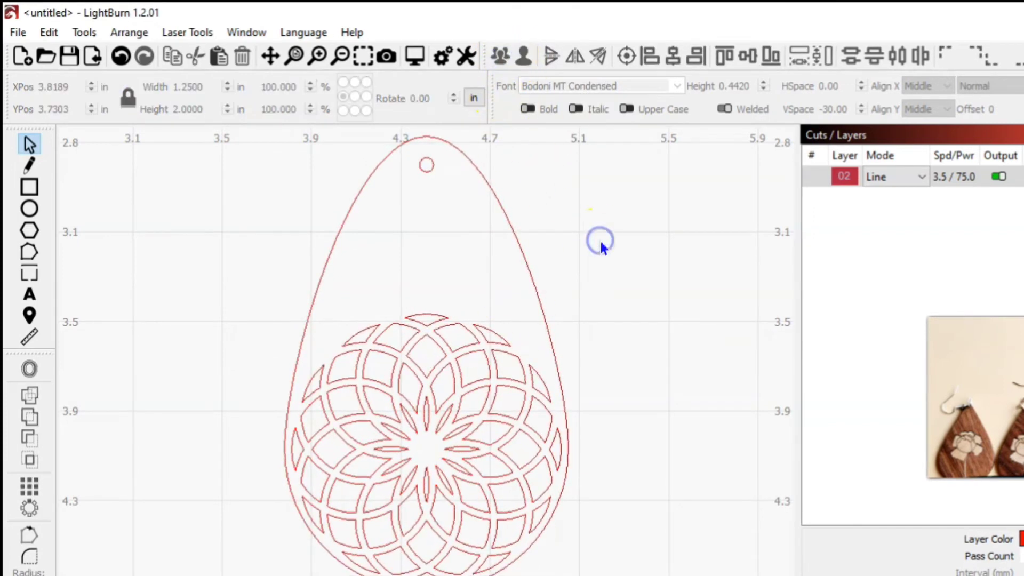
{"action": "left_click", "coordinate": [536, 325]}
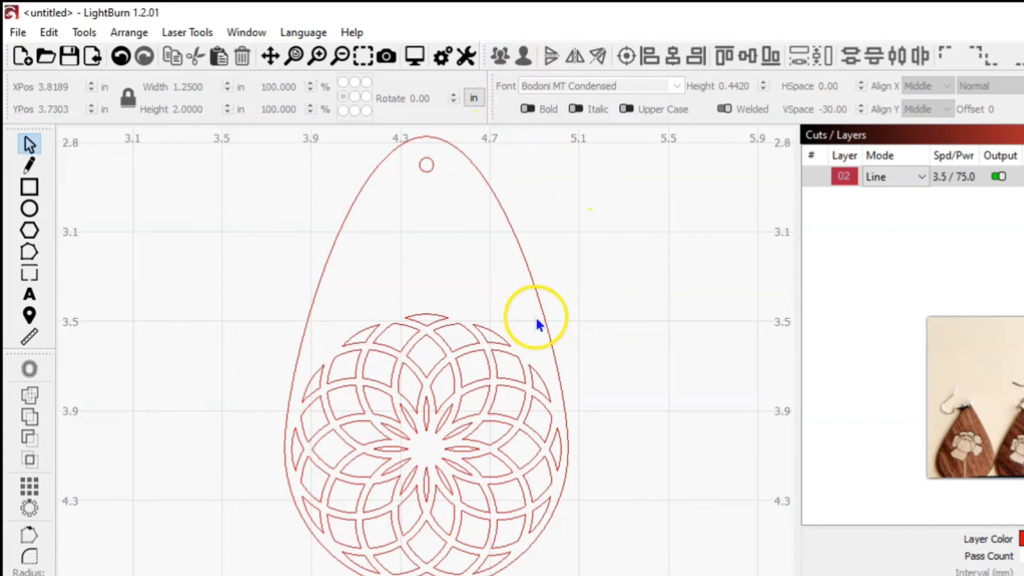
{"action": "left_click", "coordinate": [455, 393]}
{"action": "left_click", "coordinate": [518, 202]}
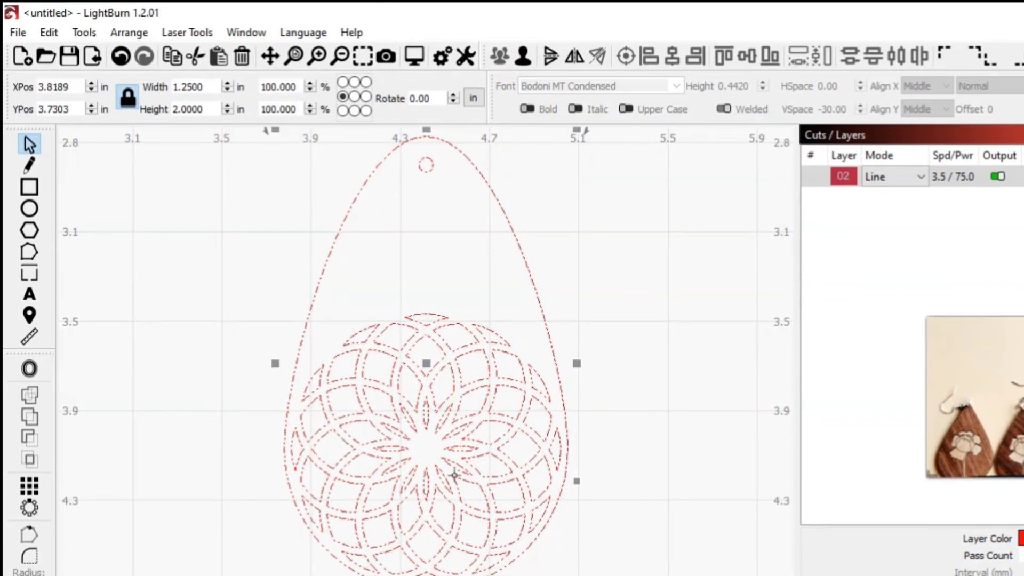
{"action": "left_click", "coordinate": [234, 458]}
{"action": "left_click", "coordinate": [148, 247]}
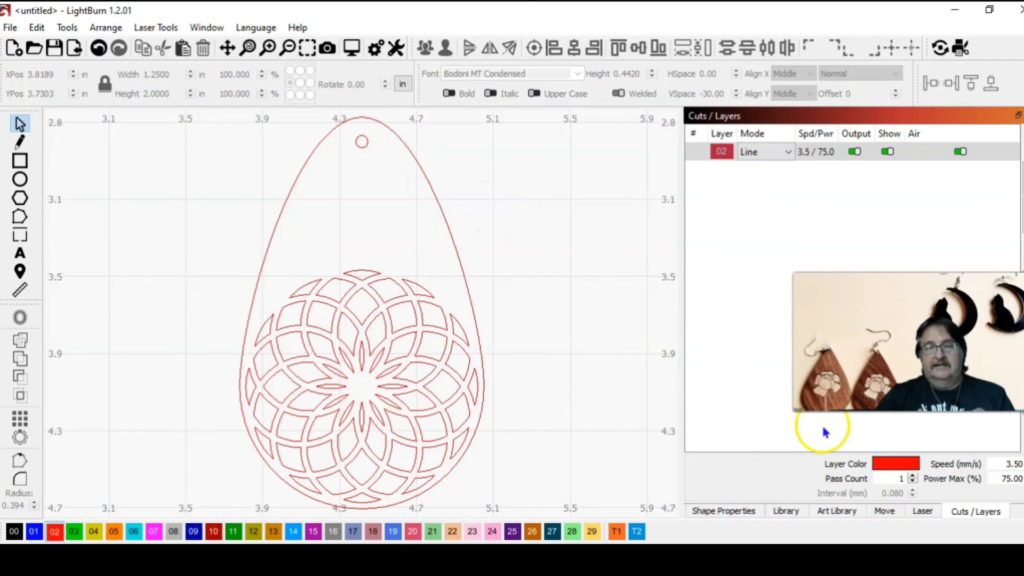
Save the grouped earring to the Earrings art library as Geo 2, then delete it from the workspace.
{"action": "left_click", "coordinate": [828, 511]}
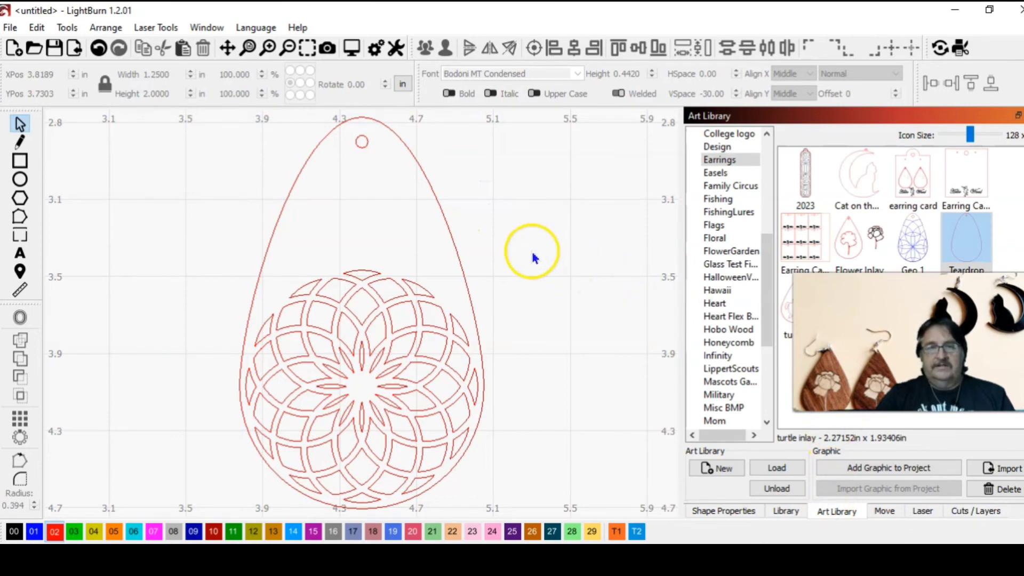
{"action": "left_click", "coordinate": [424, 395]}
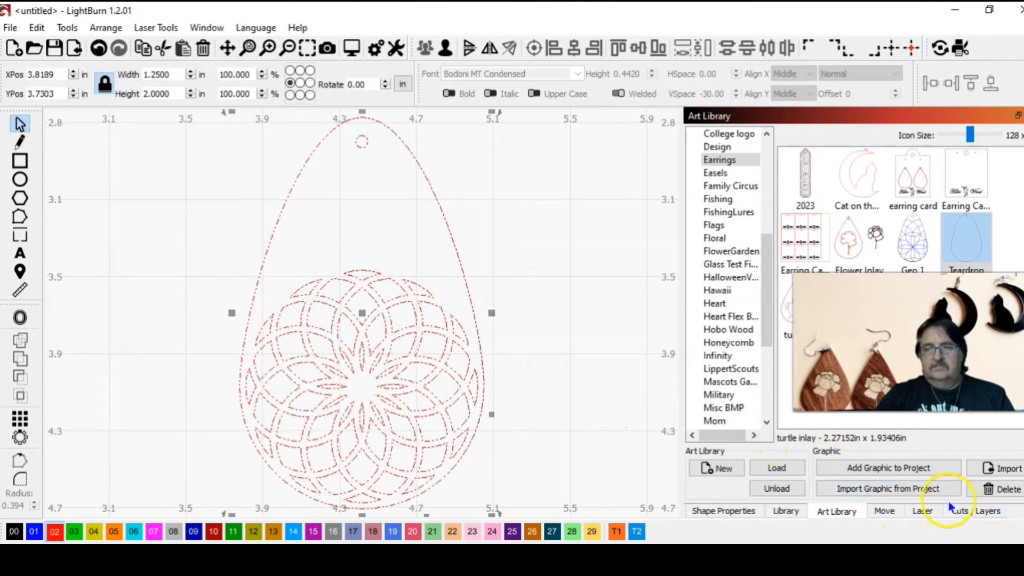
{"action": "left_click", "coordinate": [905, 488]}
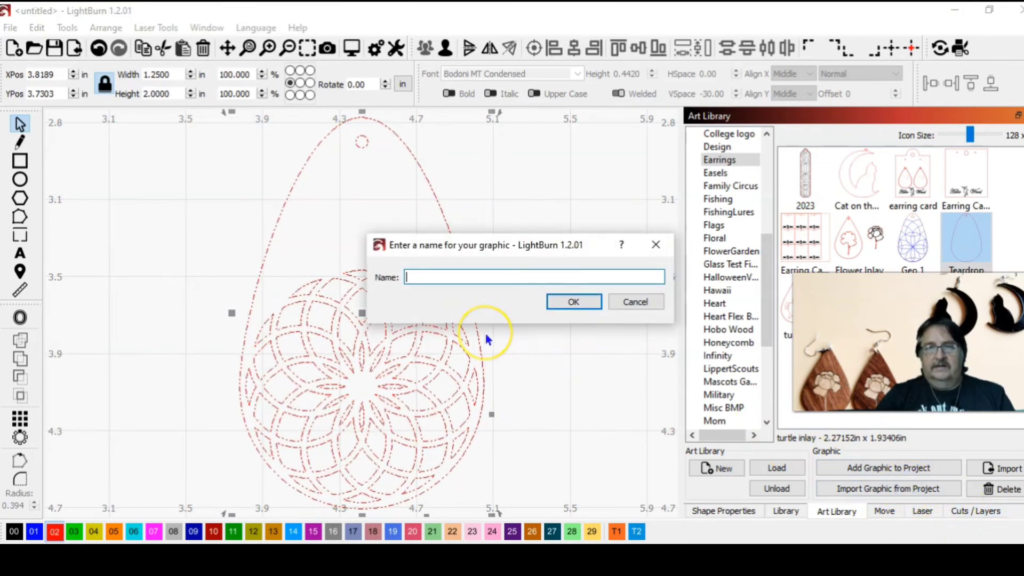
{"action": "type", "text": "Geo 2"}
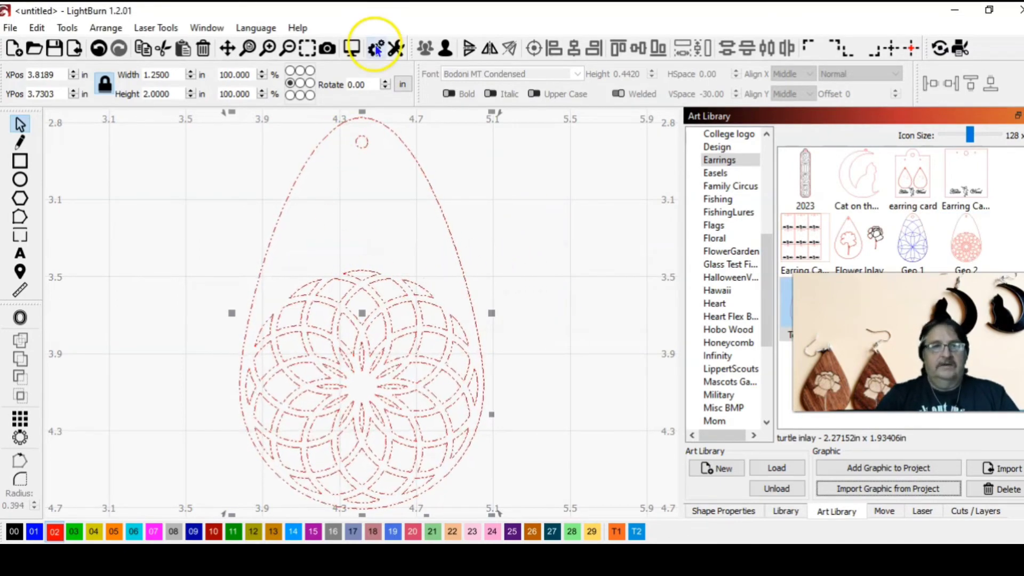
{"action": "left_click", "coordinate": [203, 48]}
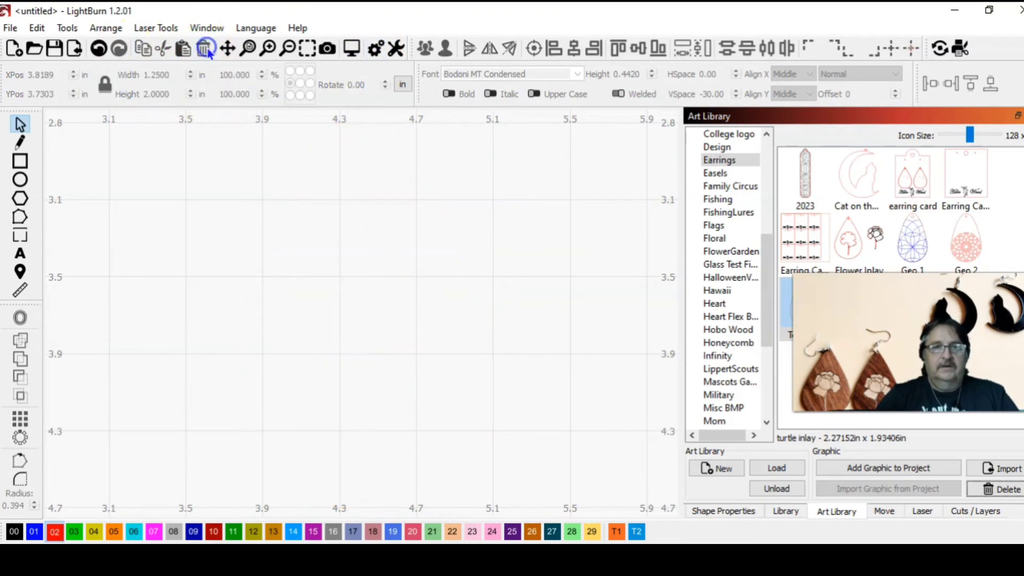
Add the Geo 1 graphic from the Earrings art library to the project and clear the selection.
{"action": "left_click", "coordinate": [913, 244]}
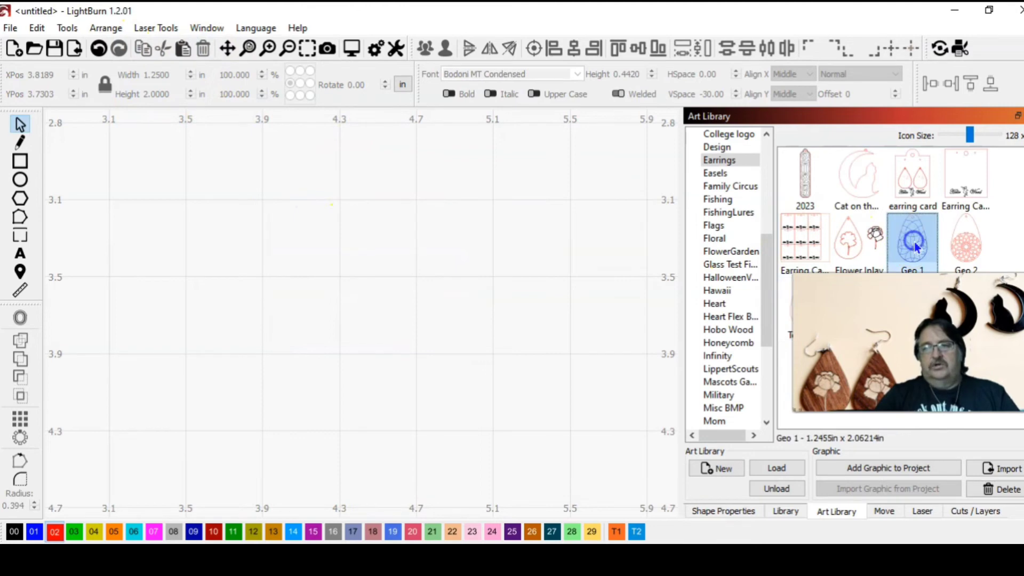
{"action": "left_click", "coordinate": [905, 471]}
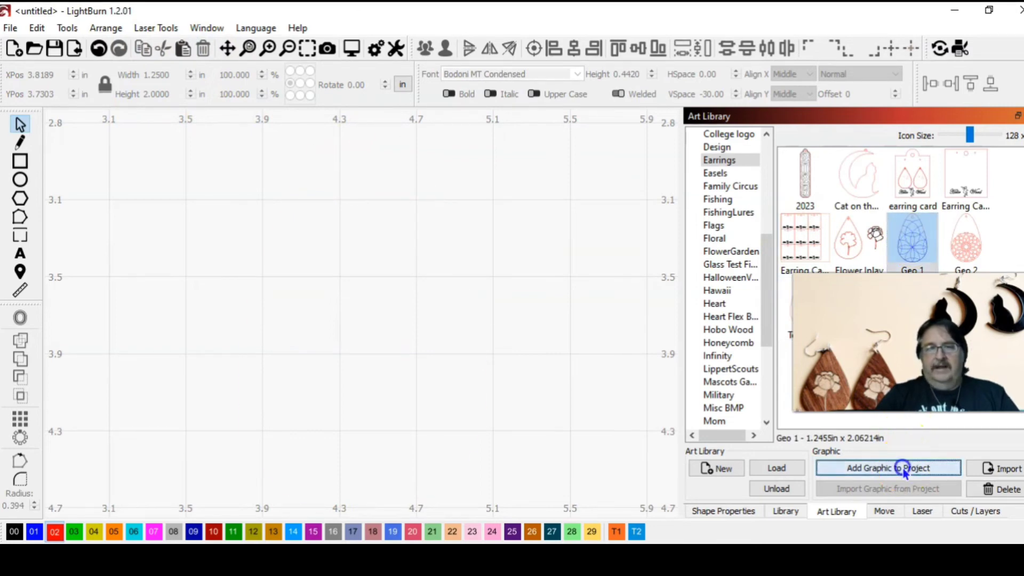
{"action": "left_click", "coordinate": [541, 319]}
{"action": "left_click", "coordinate": [583, 298]}
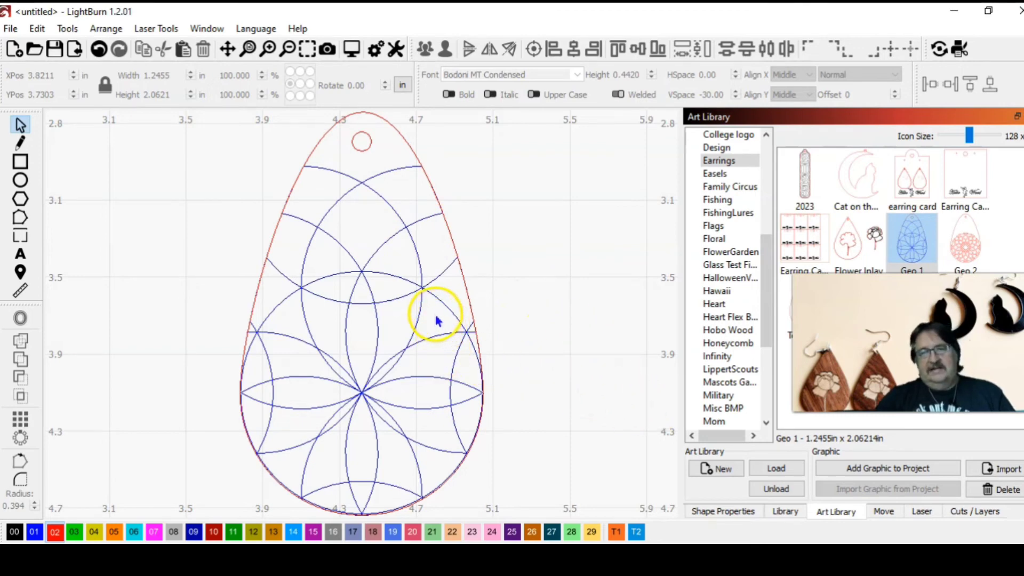
Set layer 01 to Fill mode to preview the Geo 1 pattern, then delete the whole design from the workspace.
{"action": "left_click", "coordinate": [976, 512]}
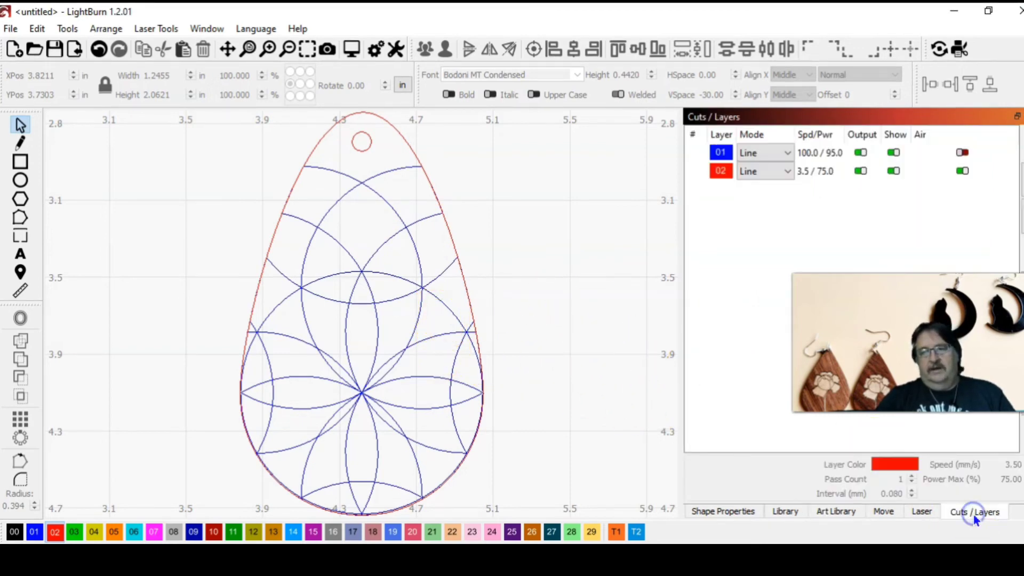
{"action": "left_click", "coordinate": [766, 152]}
{"action": "left_click", "coordinate": [768, 153]}
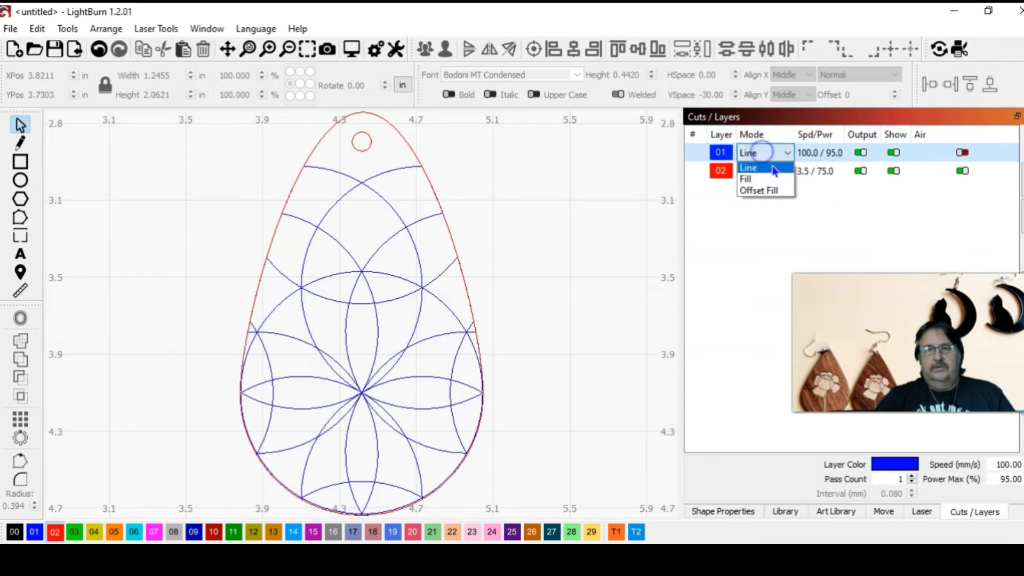
{"action": "left_click", "coordinate": [768, 179]}
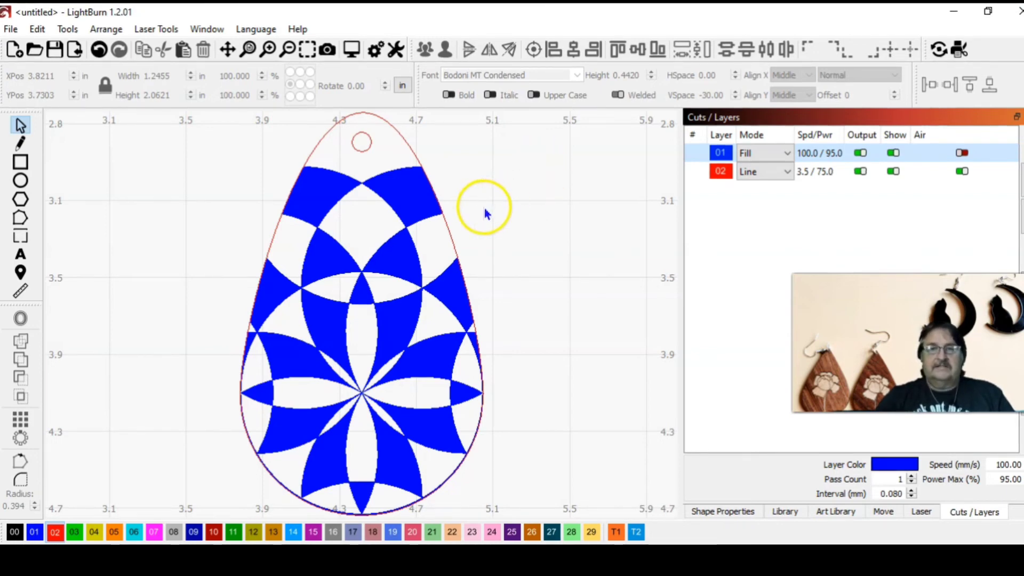
{"action": "left_click_drag", "start_coordinate": [487, 217], "coordinate": [306, 183]}
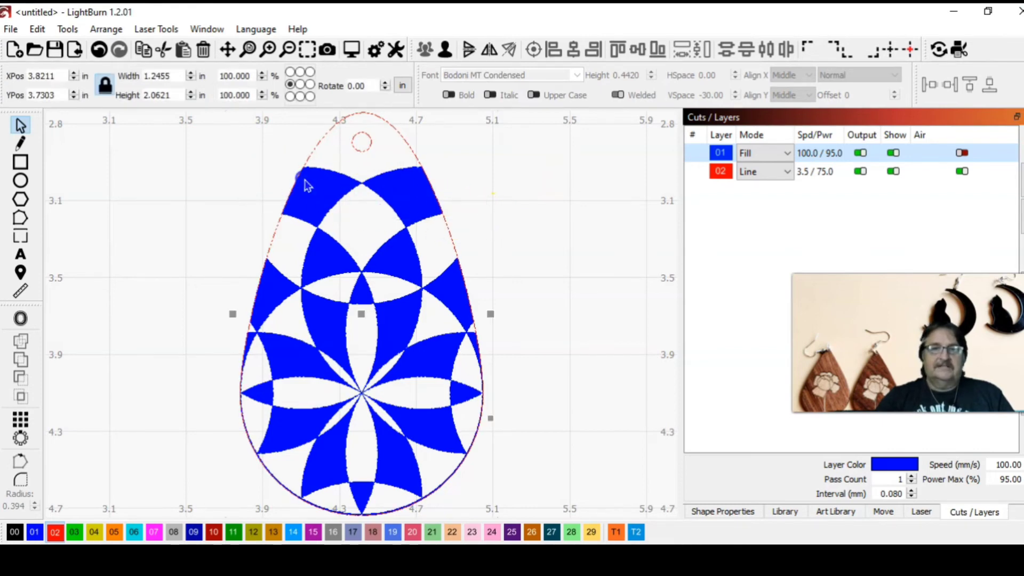
{"action": "left_click", "coordinate": [203, 49]}
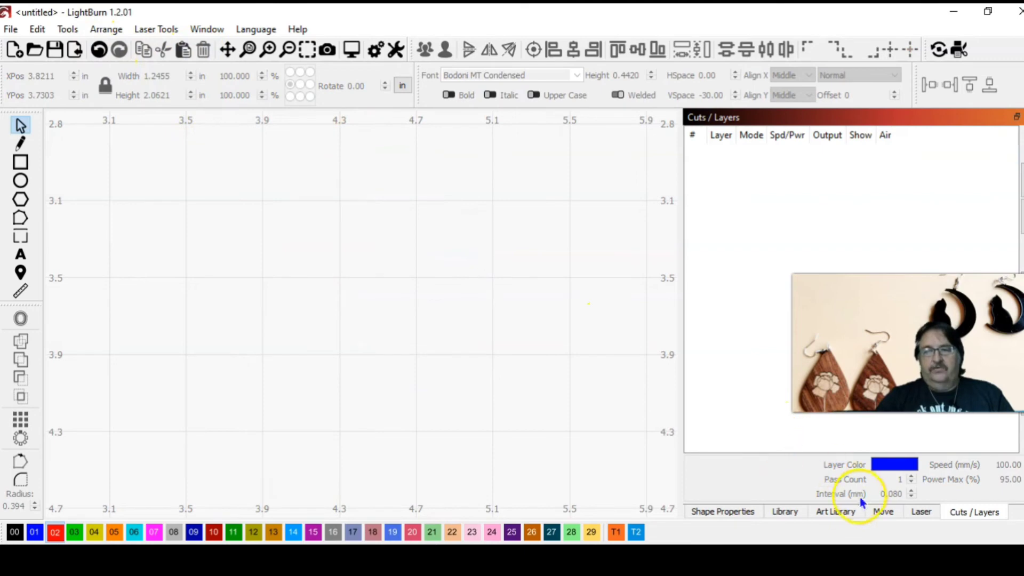
Add graphic 5 from the Geometric art library to the project.
{"action": "left_click", "coordinate": [843, 511]}
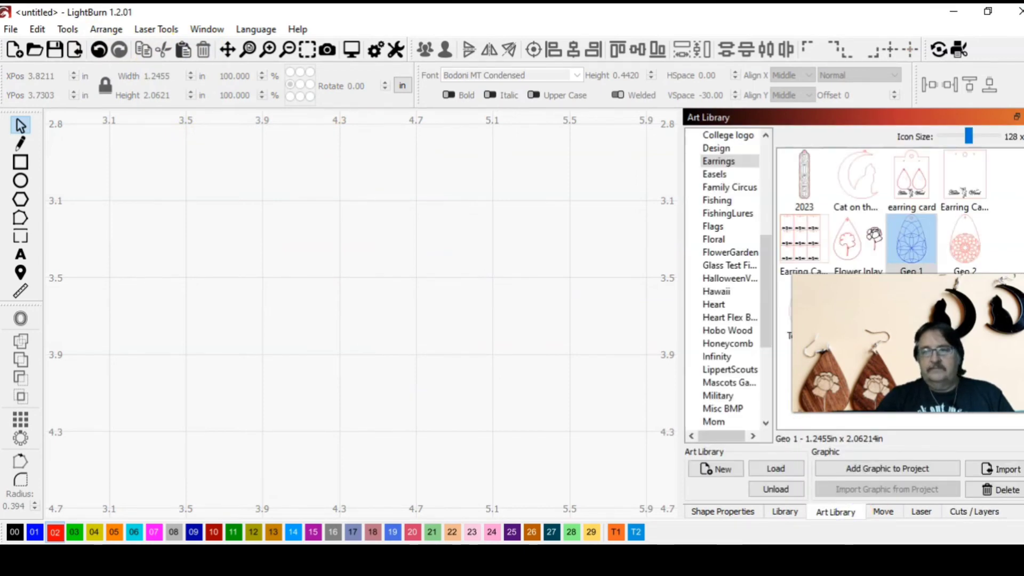
{"action": "left_click_drag", "start_coordinate": [767, 249], "coordinate": [770, 269]}
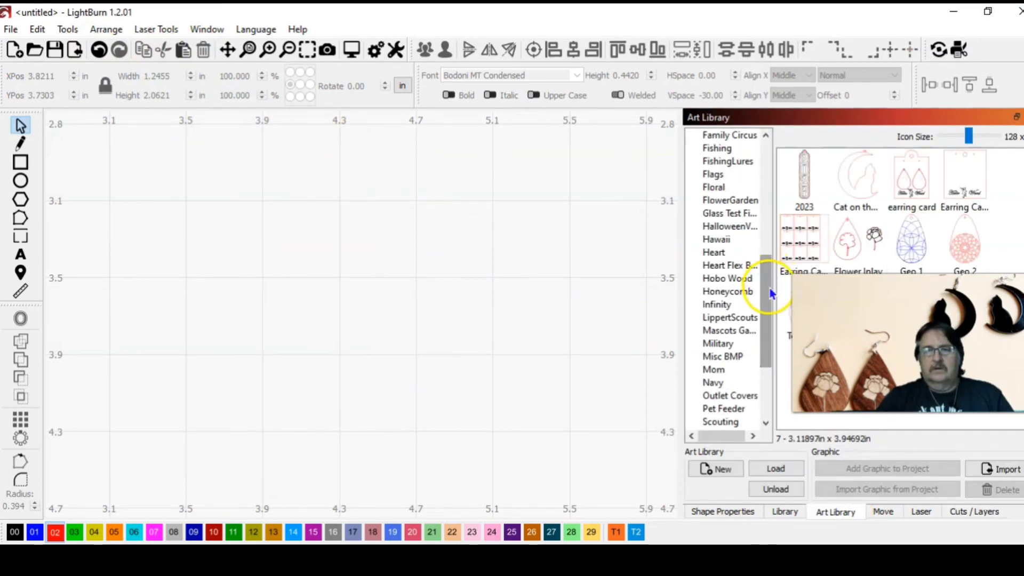
{"action": "scroll", "coordinate": [775, 304], "scroll_direction": "up", "scroll_amount": 8}
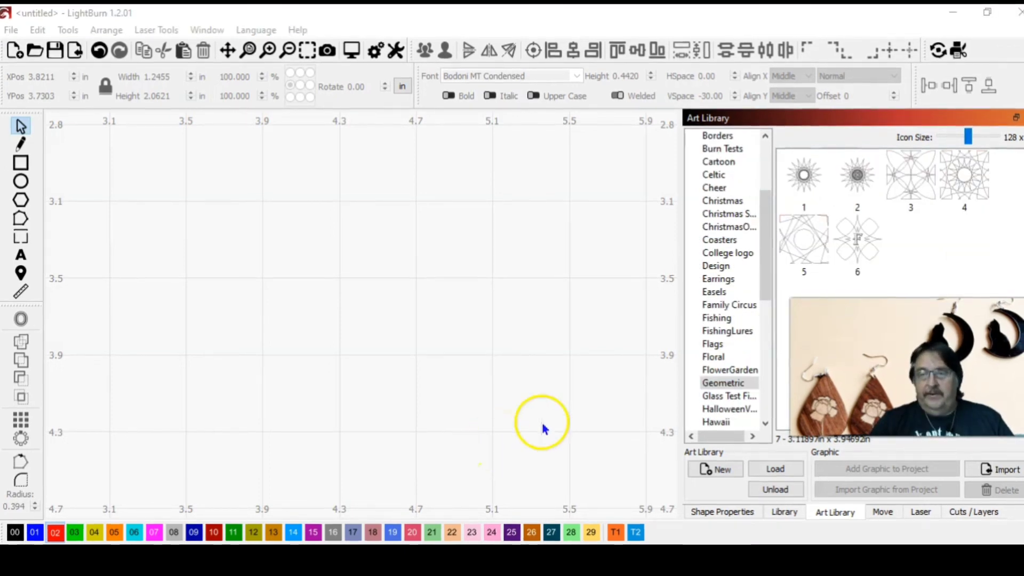
{"action": "left_click", "coordinate": [724, 384]}
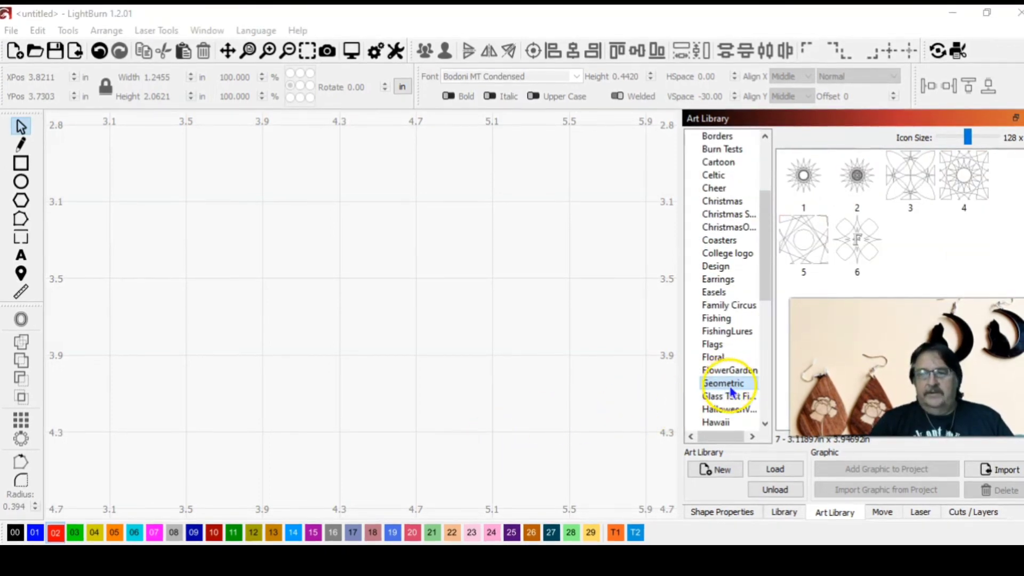
{"action": "left_click", "coordinate": [803, 259]}
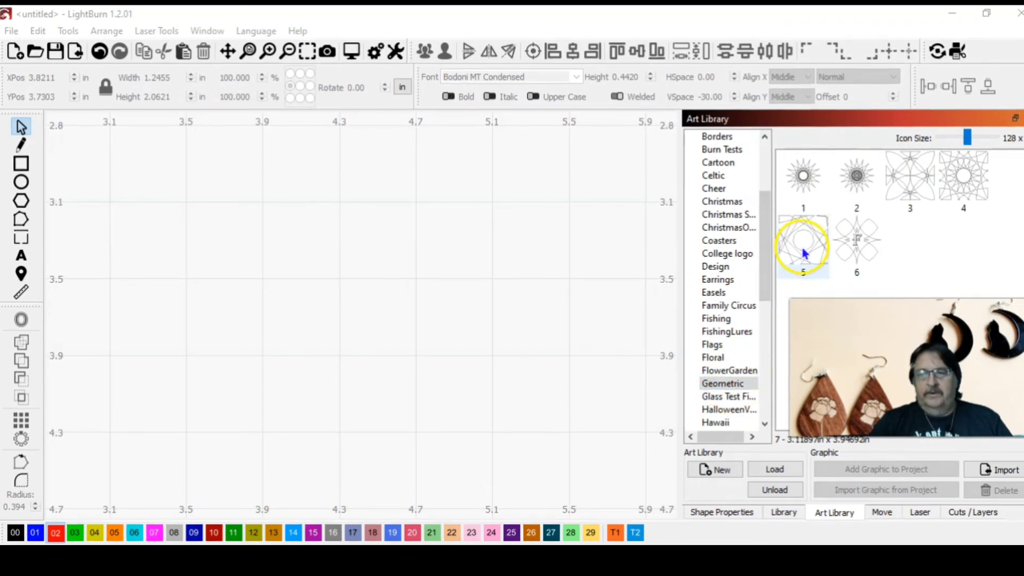
{"action": "left_click", "coordinate": [807, 241]}
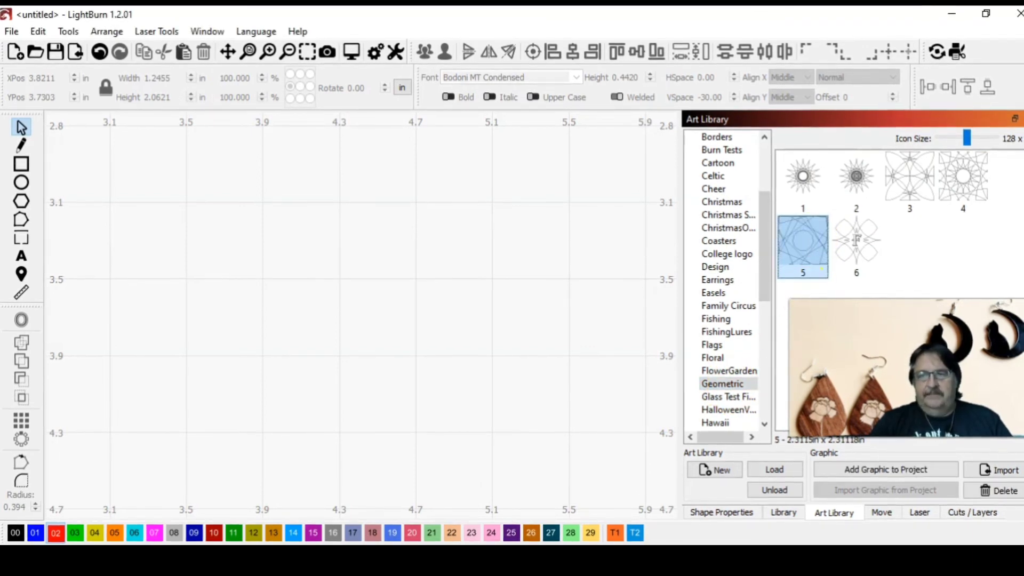
{"action": "left_click", "coordinate": [901, 472]}
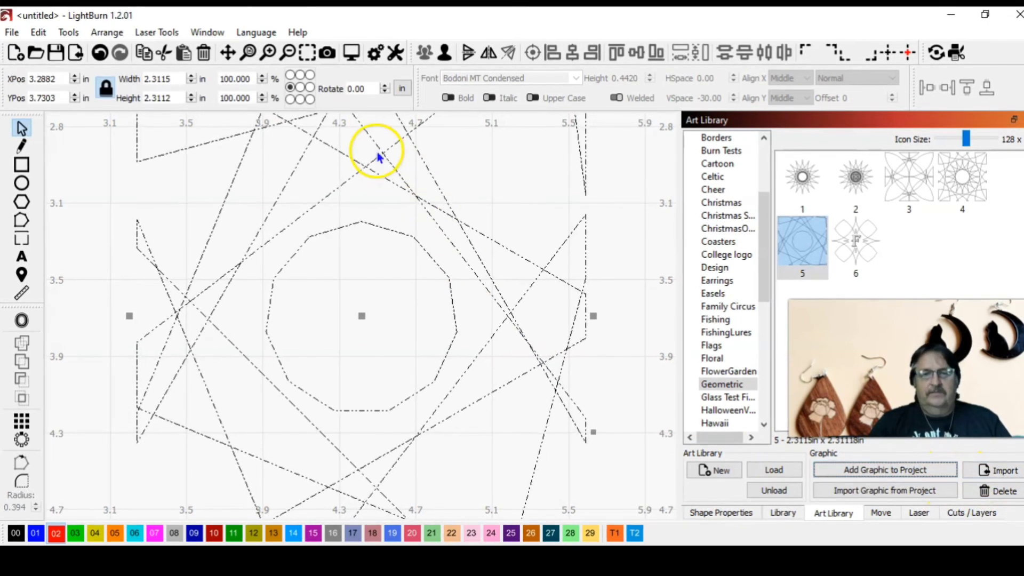
{"action": "left_click", "coordinate": [289, 53]}
{"action": "left_click", "coordinate": [289, 53]}
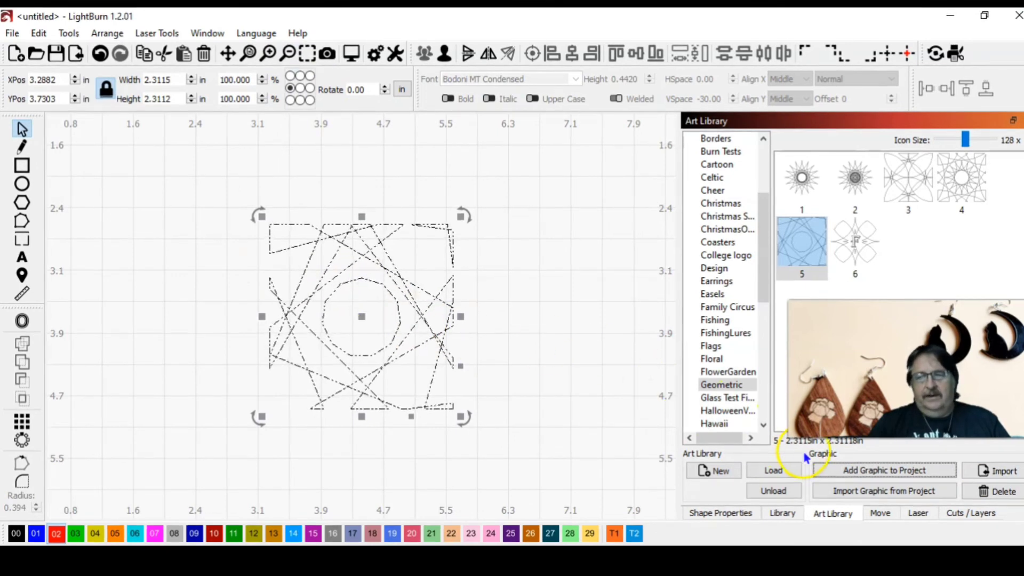
Set the mode of the geometric pattern's layer 00 to Fill and clear the selection.
{"action": "left_click", "coordinate": [957, 513]}
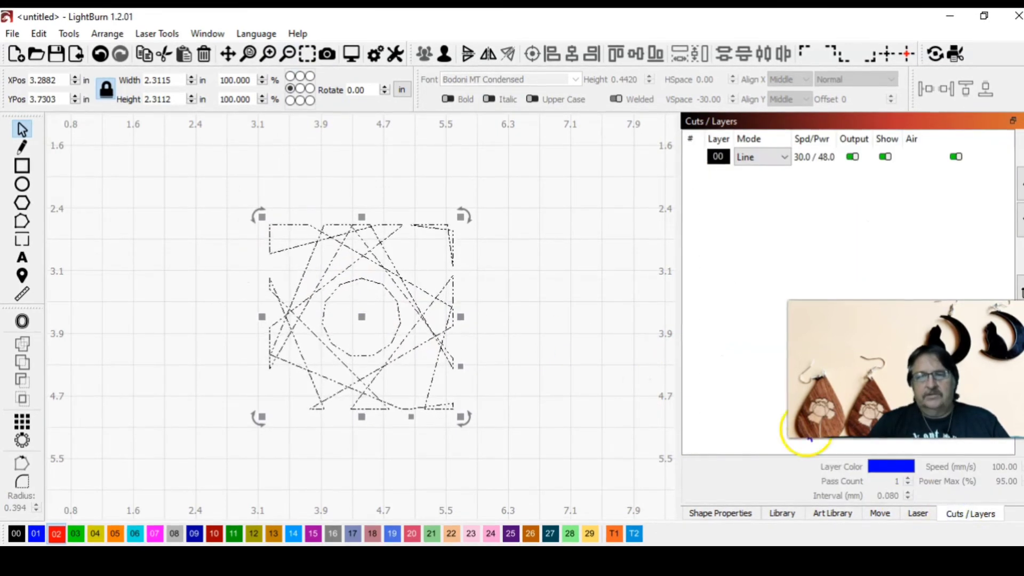
{"action": "left_click", "coordinate": [749, 159]}
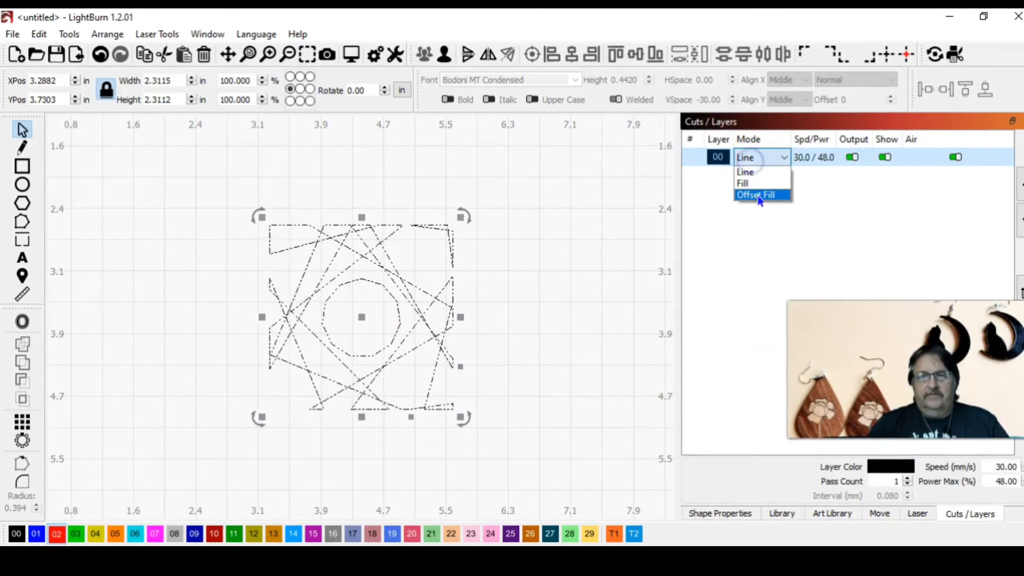
{"action": "left_click", "coordinate": [749, 181]}
{"action": "left_click", "coordinate": [540, 231]}
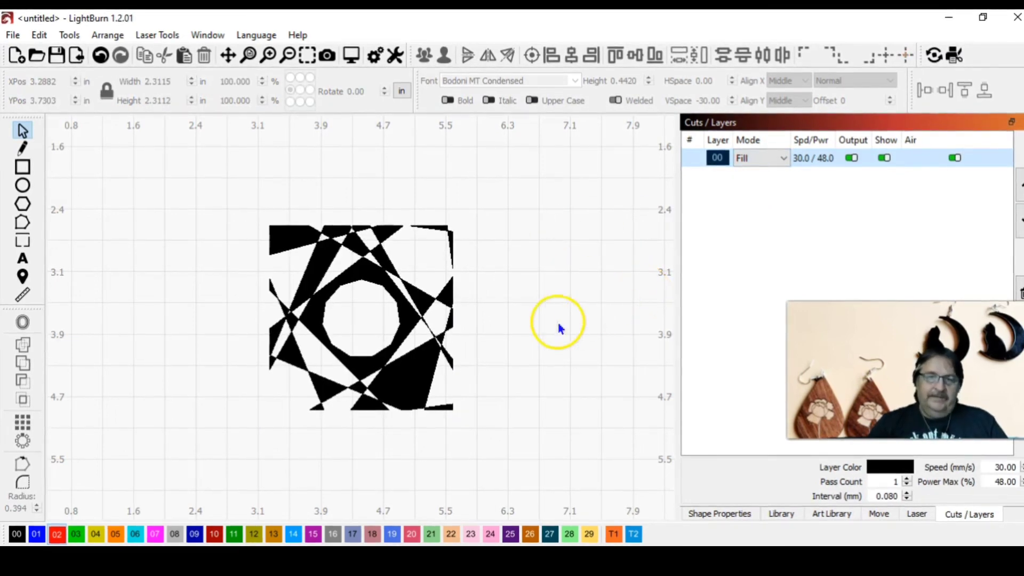
Ungroup the geometric pattern, move its central polygon out beside the pattern, and return it to the middle.
{"action": "left_click", "coordinate": [374, 287]}
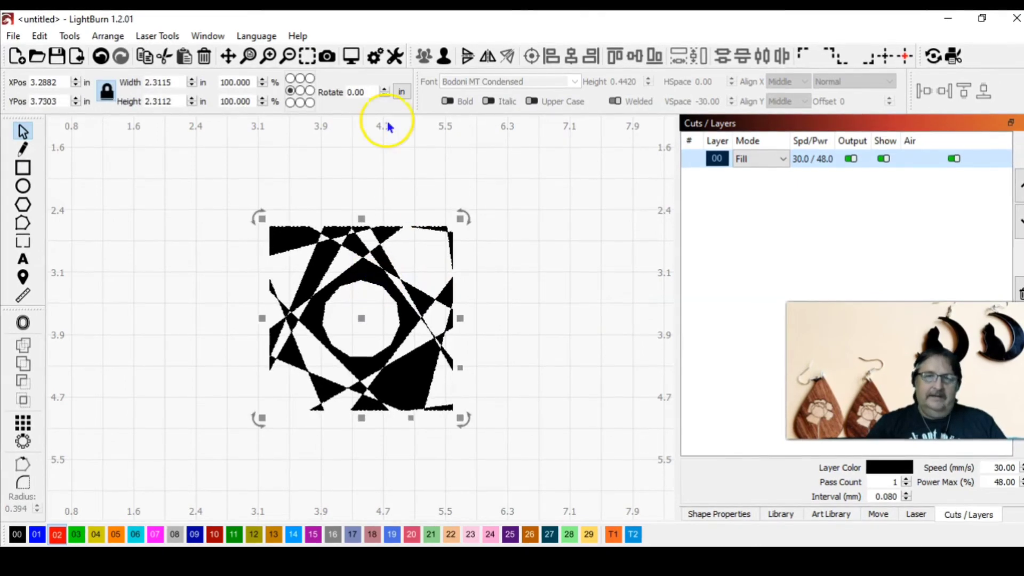
{"action": "left_click", "coordinate": [491, 288]}
{"action": "left_click", "coordinate": [399, 320]}
{"action": "left_click_drag", "start_coordinate": [359, 315], "coordinate": [622, 268]}
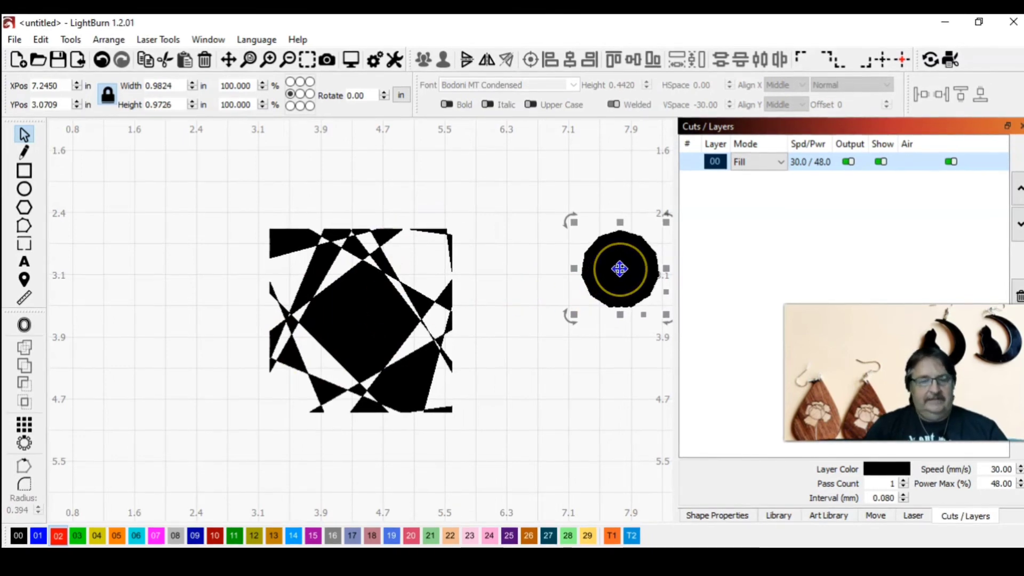
{"action": "left_click_drag", "start_coordinate": [619, 268], "coordinate": [366, 321]}
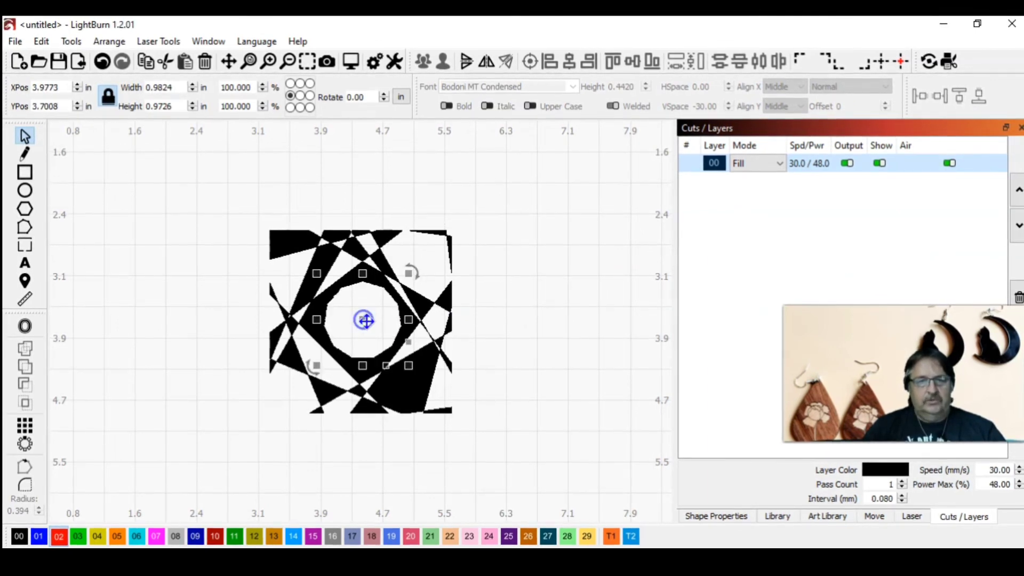
Group the pattern's shapes around the central polygon, align the group's centre with the polygon, and clear the selection.
{"action": "left_click", "coordinate": [290, 257], "text": "shift"}
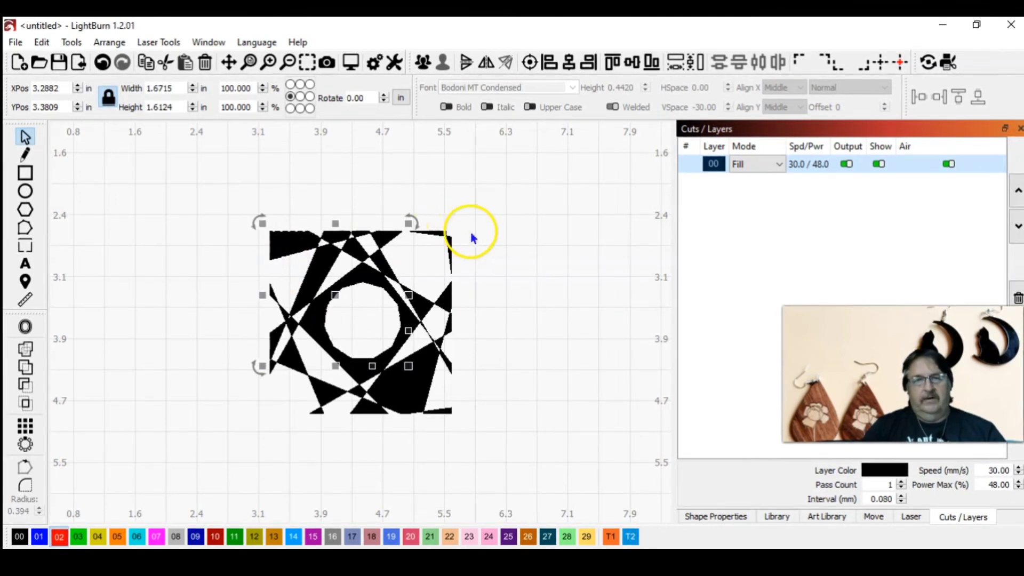
{"action": "left_click", "coordinate": [472, 234]}
{"action": "left_click_drag", "start_coordinate": [489, 257], "coordinate": [186, 217]}
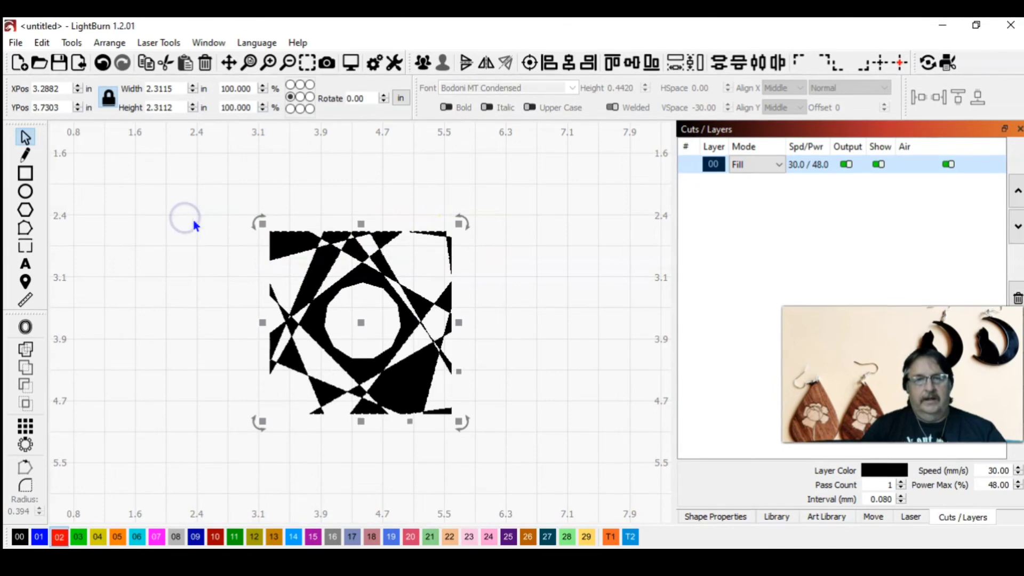
{"action": "left_click", "coordinate": [420, 62]}
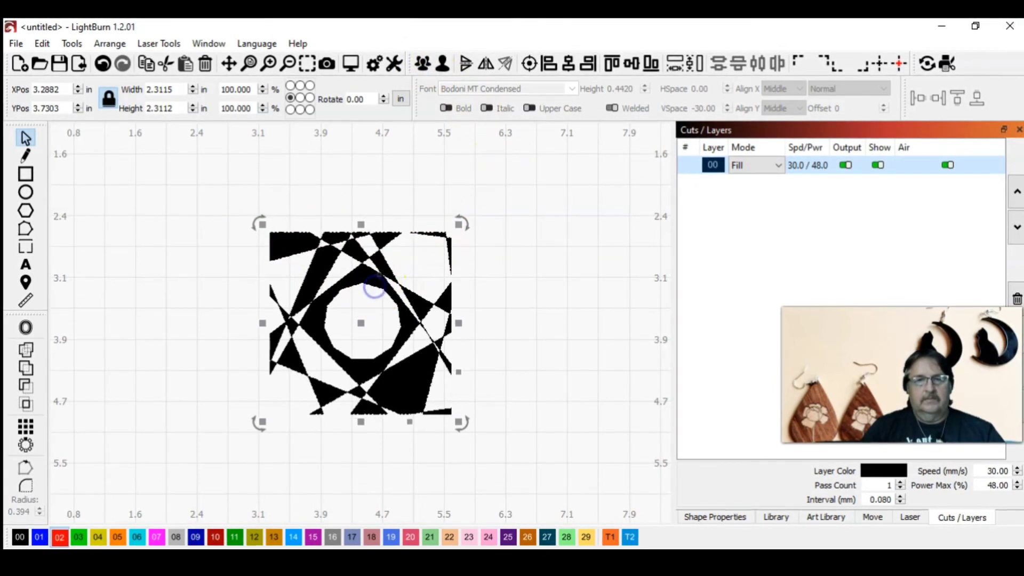
{"action": "left_click", "coordinate": [529, 63]}
{"action": "left_click", "coordinate": [536, 161]}
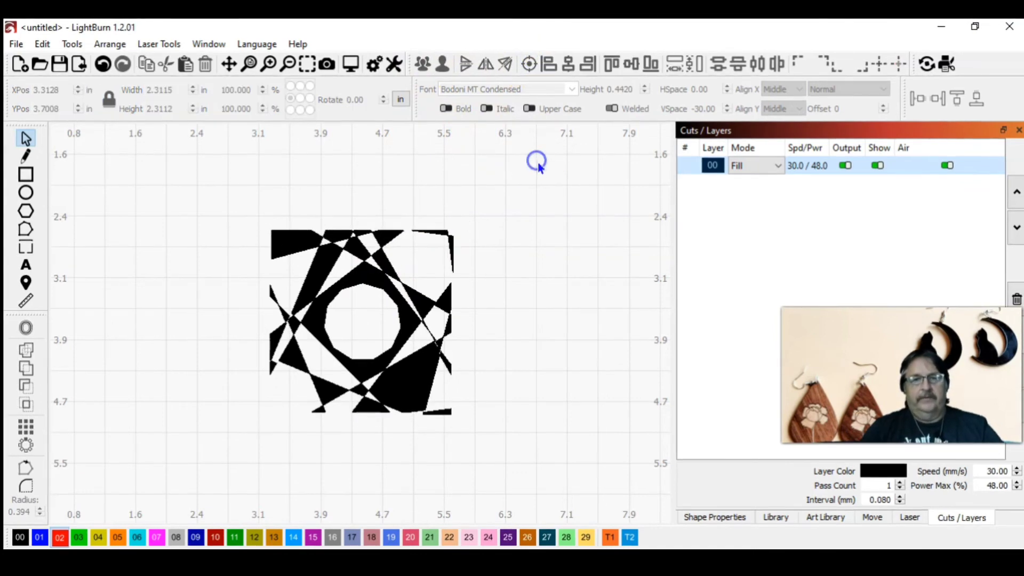